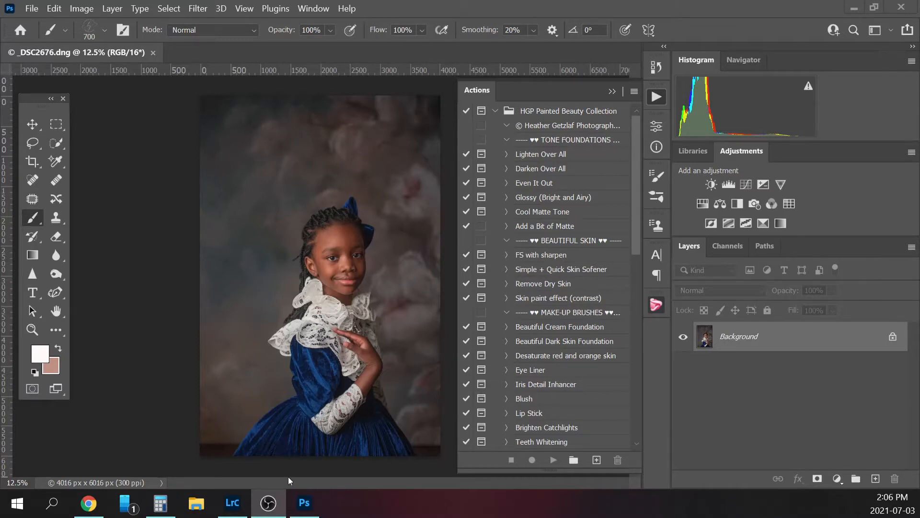
# Open the file dialog for loading an action set and cancel it without loading a file.
pyautogui.click(495, 113)
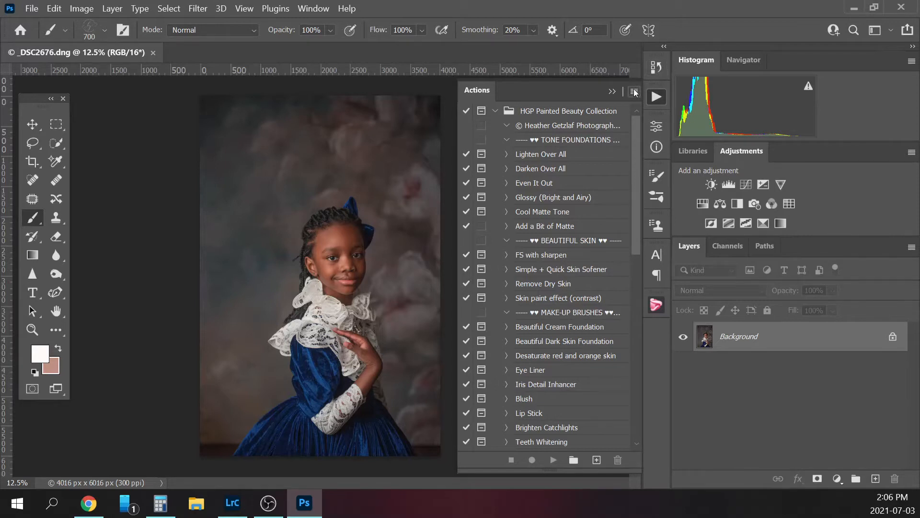
pyautogui.click(611, 91)
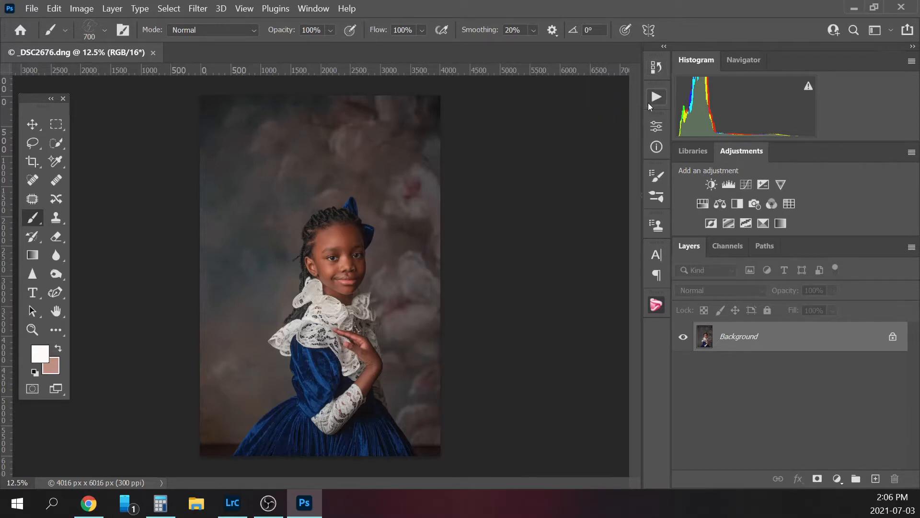
pyautogui.click(657, 98)
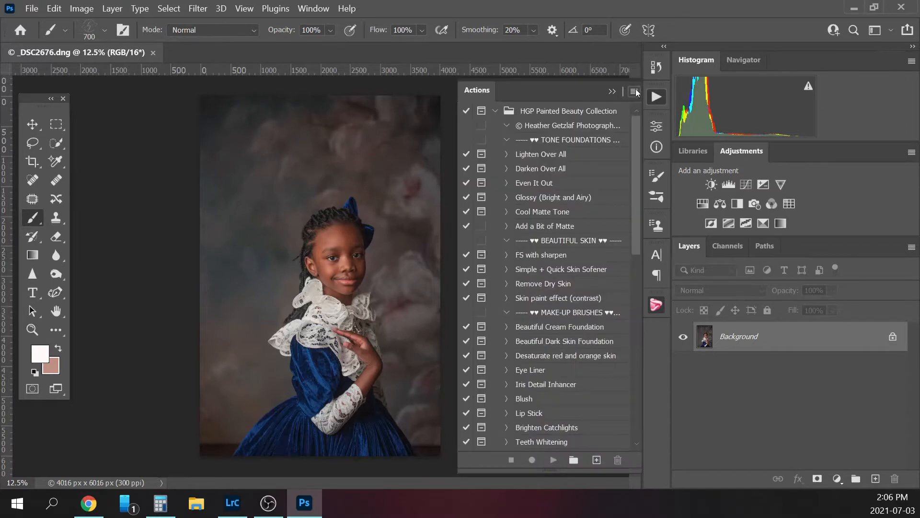
pyautogui.click(635, 92)
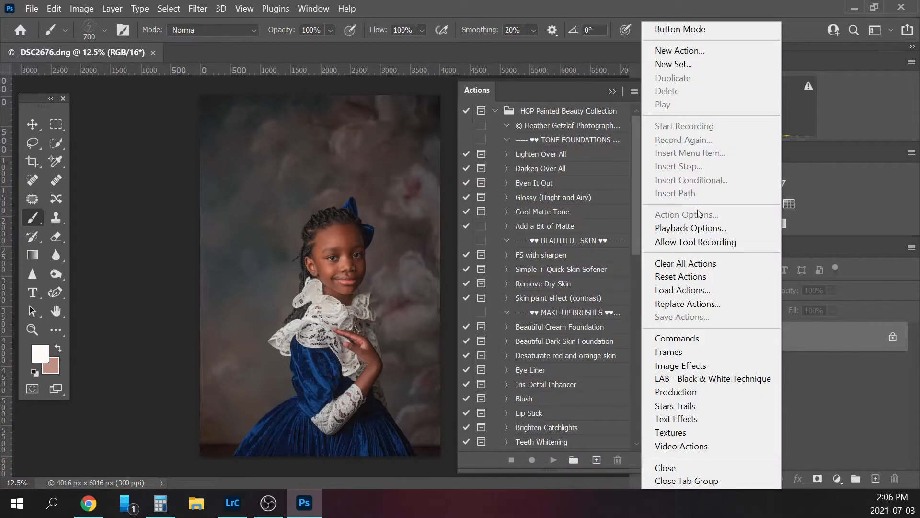
pyautogui.click(672, 296)
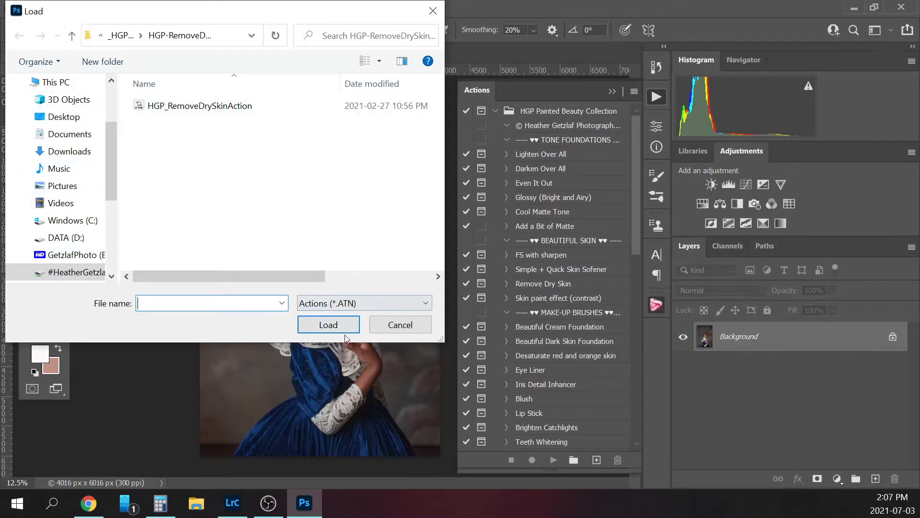
pyautogui.click(391, 328)
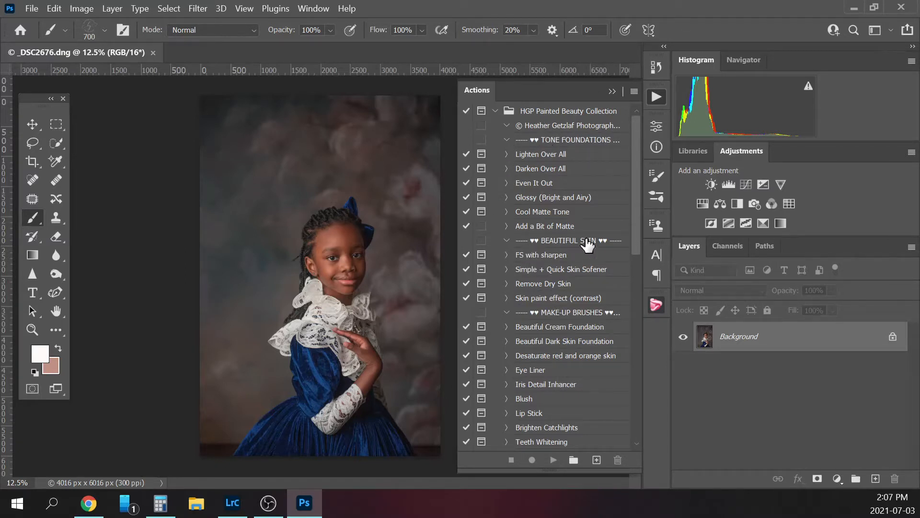
# Look through the actions in the HGP Painted Beauty Collection and HGP Edwardian Princess Formula sets.
pyautogui.scroll(-1, 525, 291)
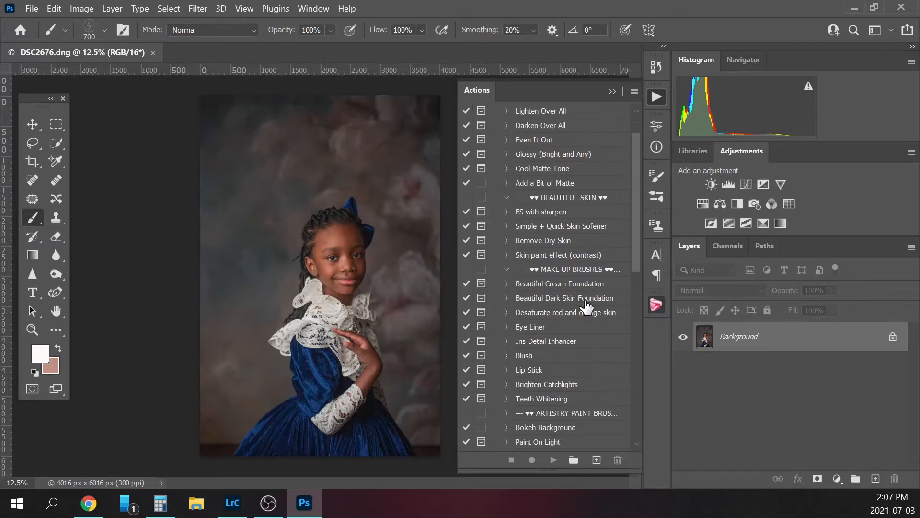
pyautogui.scroll(-2, 586, 307)
pyautogui.scroll(-2, 585, 307)
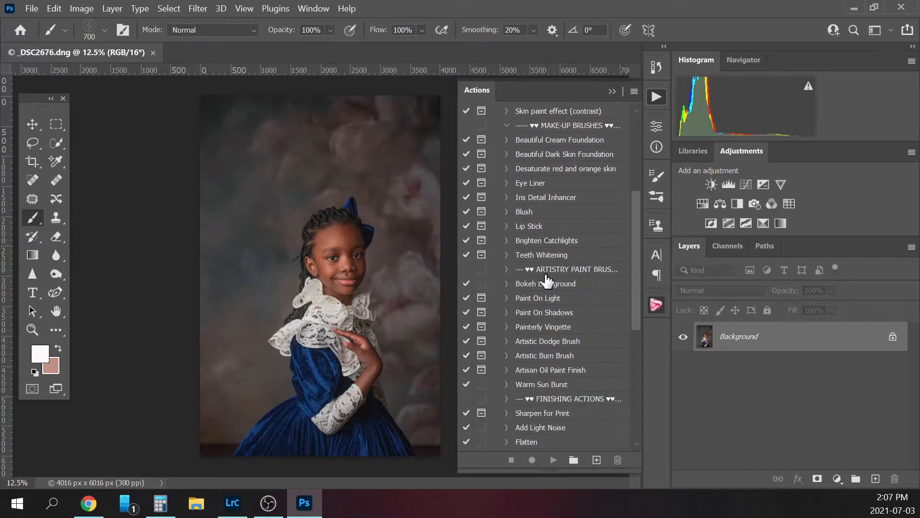
pyautogui.scroll(-3, 571, 302)
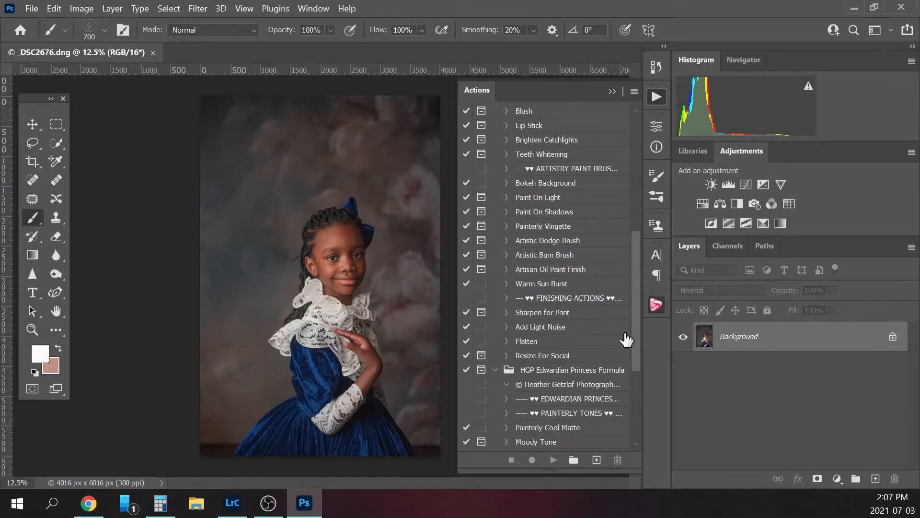
pyautogui.scroll(-1, 535, 341)
pyautogui.scroll(-1, 536, 341)
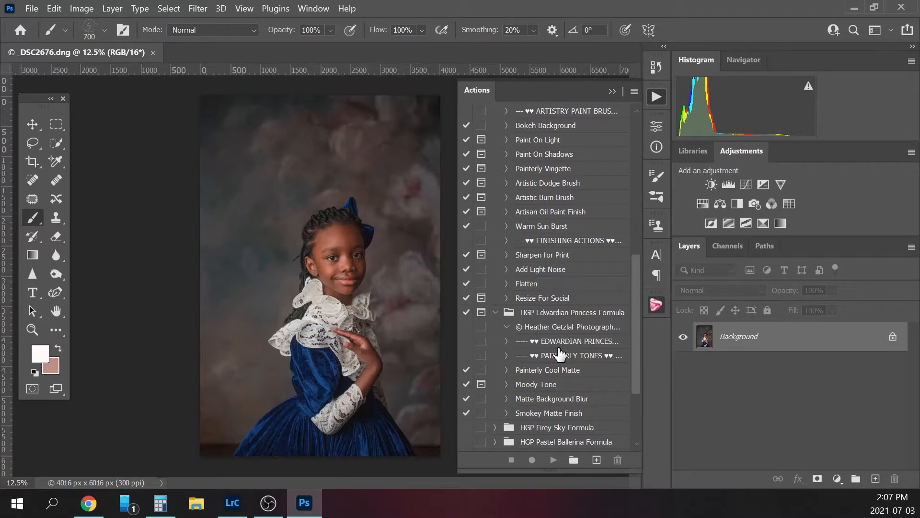
pyautogui.scroll(8, 551, 281)
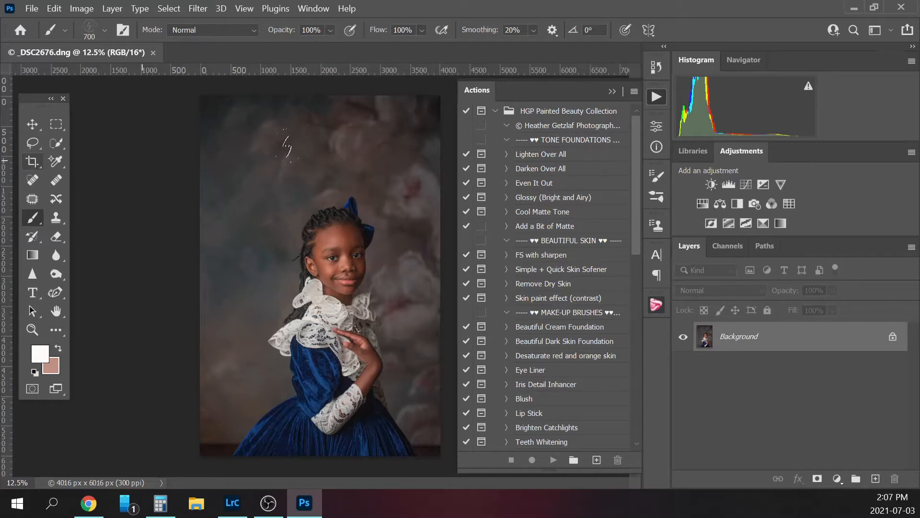
pyautogui.click(612, 91)
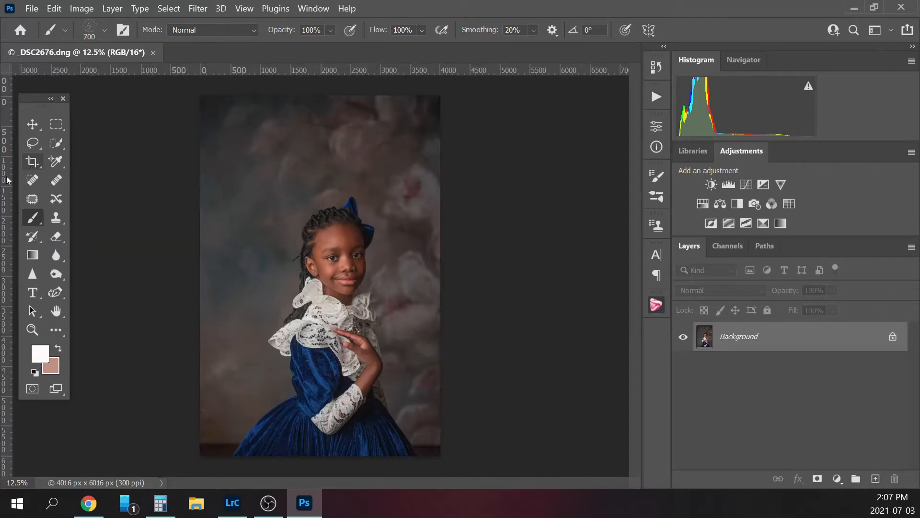
# Crop the portrait at a 4:5 ratio to about 3810 × 4762 px, framing the girl from above her head to the skirt.
pyautogui.click(32, 161)
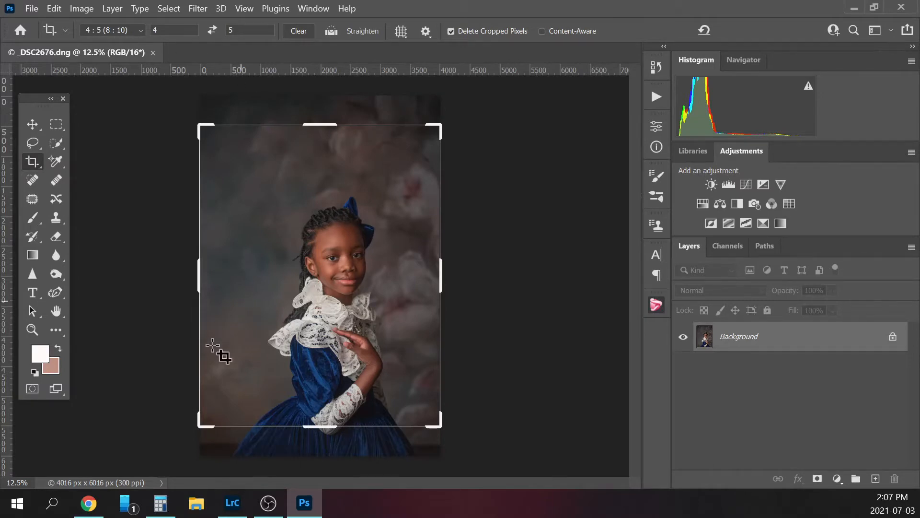
pyautogui.moveTo(376, 294)
pyautogui.mouseDown()
pyautogui.moveTo(380, 301)
pyautogui.moveTo(382, 292)
pyautogui.mouseUp()
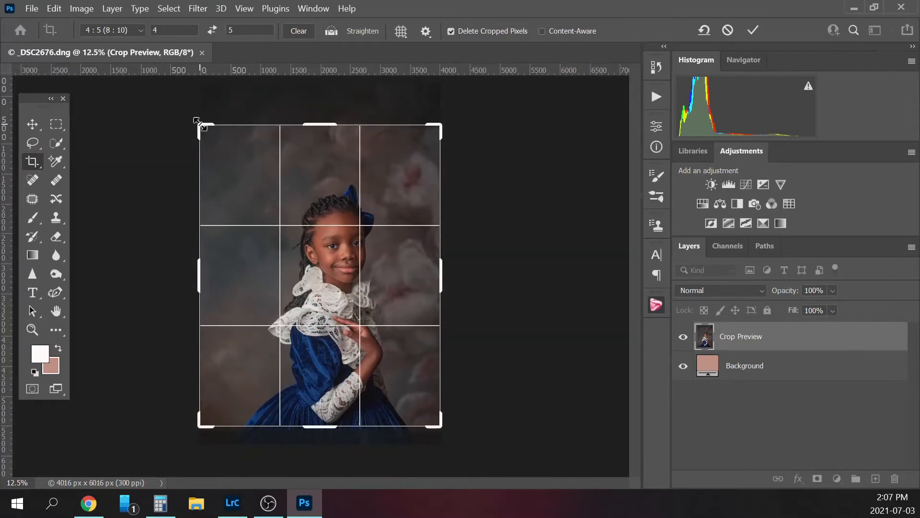
pyautogui.moveTo(197, 120); pyautogui.dragTo(209, 127)
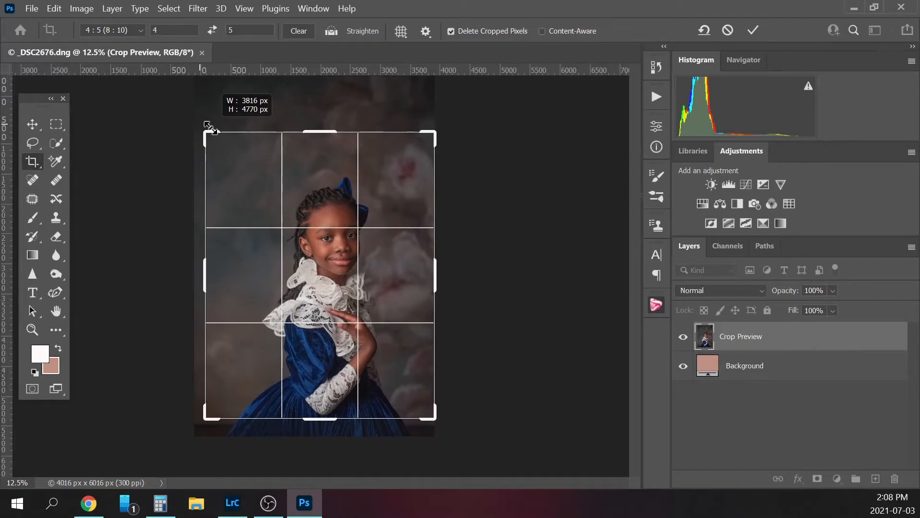
pyautogui.moveTo(210, 127); pyautogui.dragTo(208, 127)
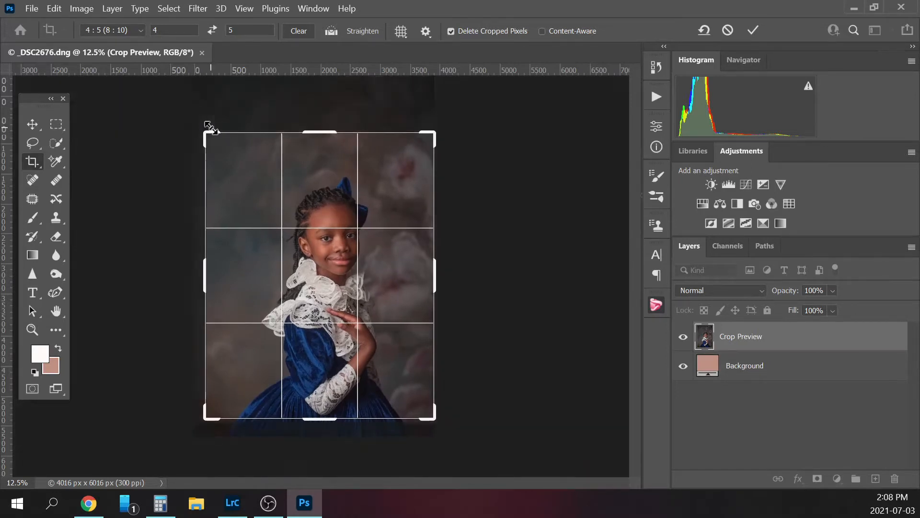
pyautogui.doubleClick(356, 187)
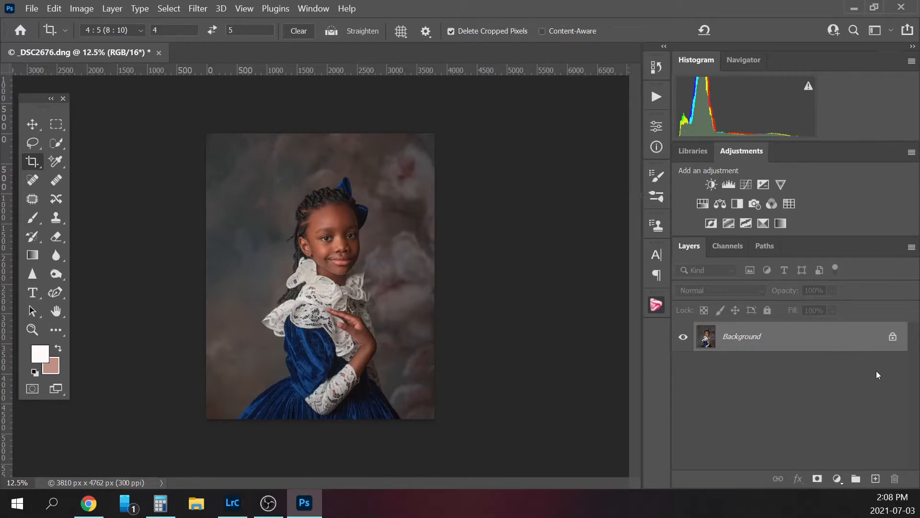
# Duplicate the Background layer and name the copy "adjustments".
pyautogui.moveTo(808, 345); pyautogui.dragTo(877, 480)
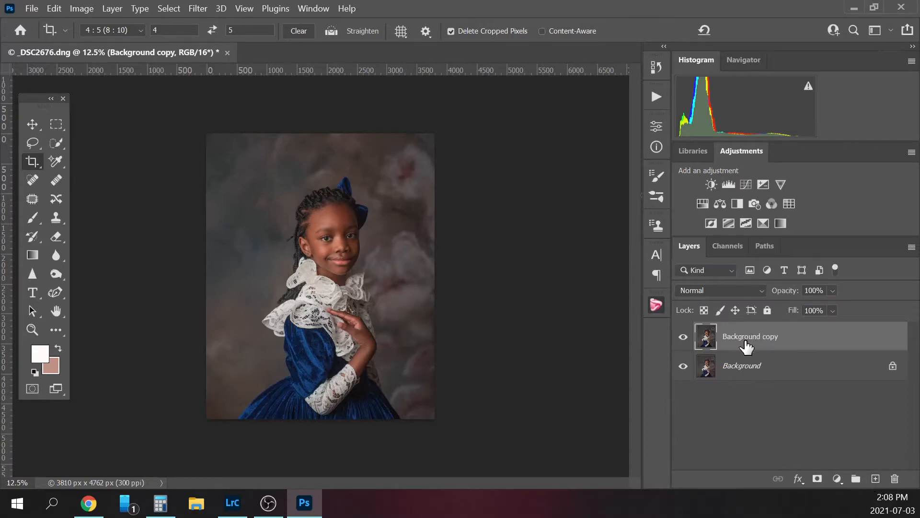
pyautogui.doubleClick(747, 338)
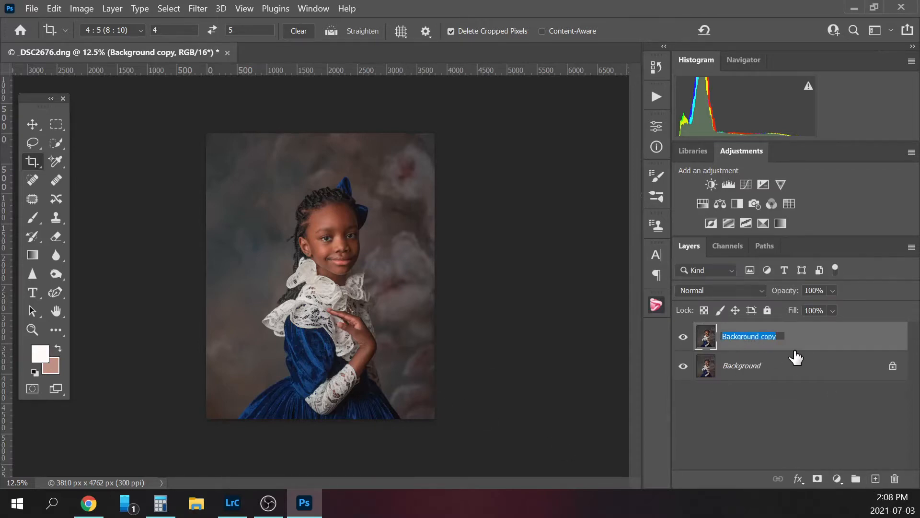
pyautogui.write('adjus')
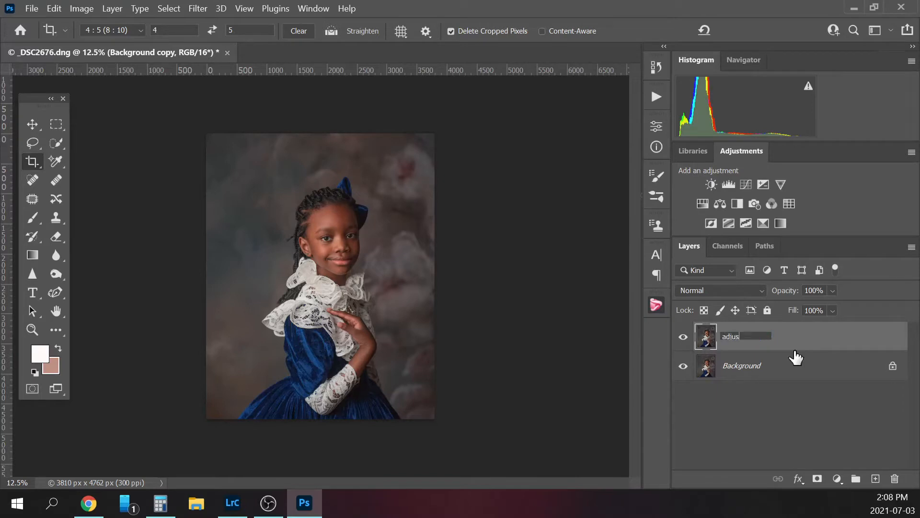
pyautogui.write('tments')
pyautogui.press('Return')
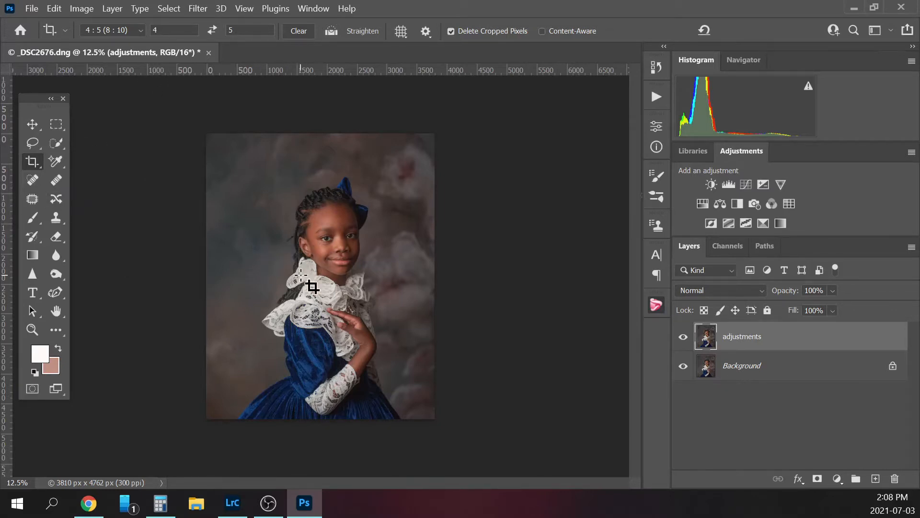
# Remove the stray braid end sticking out beside the ear with the Patch tool, using clean backdrop below it, and deselect.
pyautogui.click(32, 198)
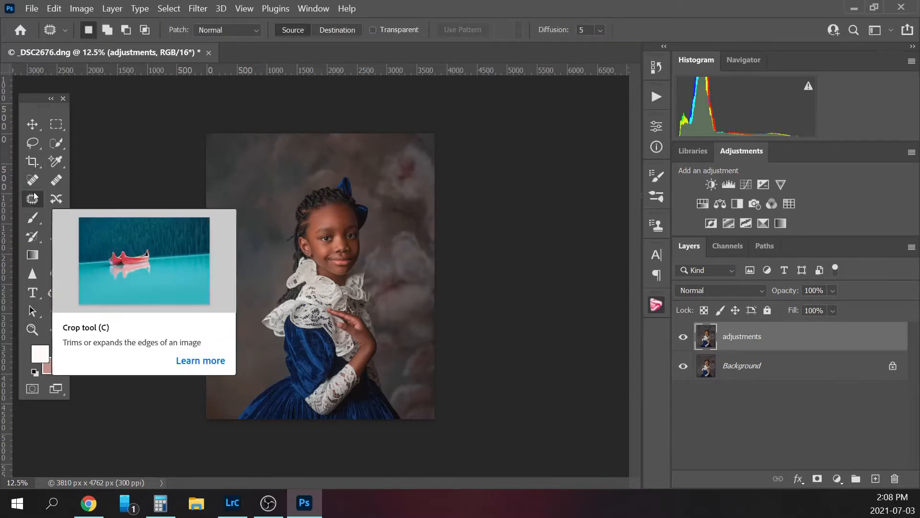
pyautogui.hotkey('ctrl', '+')
pyautogui.hotkey('ctrl', '+')
pyautogui.hotkey('ctrl', '+')
pyautogui.hotkey('ctrl', '+')
pyautogui.hotkey('ctrl', '+')
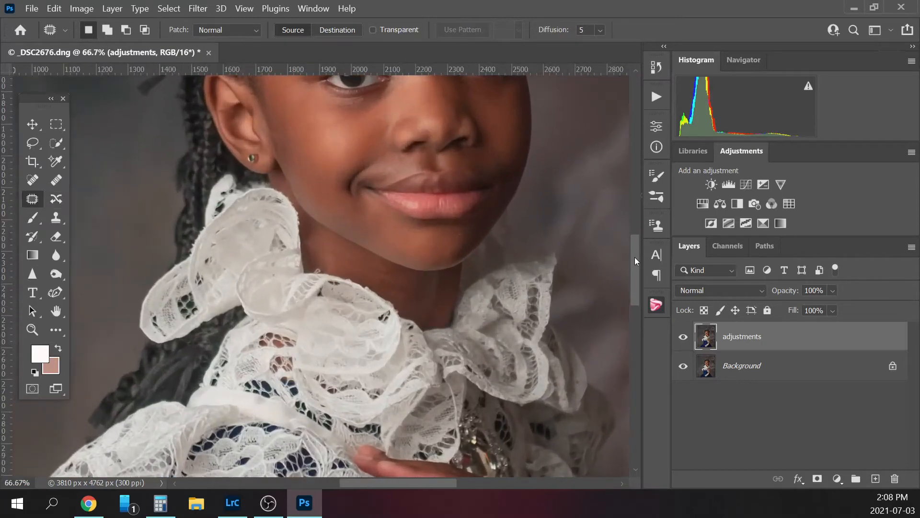
pyautogui.moveTo(636, 260); pyautogui.dragTo(632, 221)
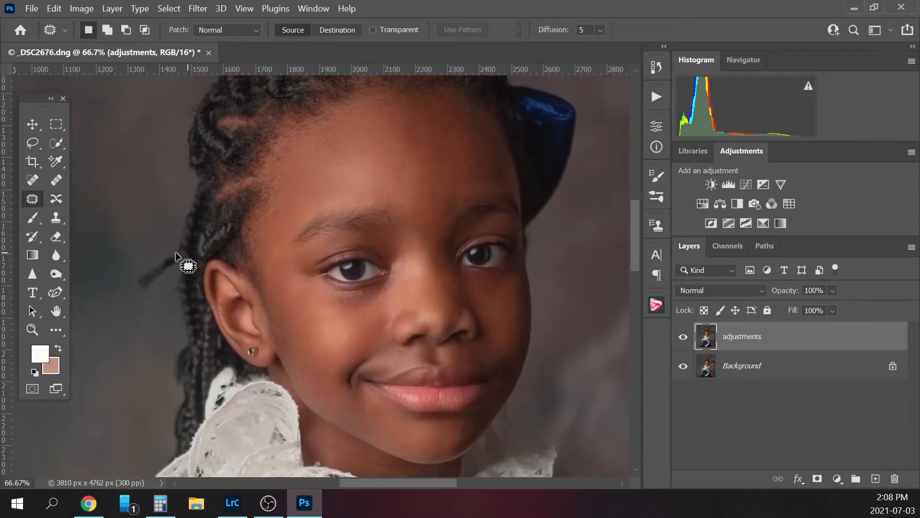
pyautogui.moveTo(156, 252)
pyautogui.mouseDown()
pyautogui.moveTo(130, 275)
pyautogui.moveTo(131, 296)
pyautogui.moveTo(172, 279)
pyautogui.moveTo(177, 247)
pyautogui.moveTo(152, 250)
pyautogui.moveTo(168, 308)
pyautogui.mouseUp()
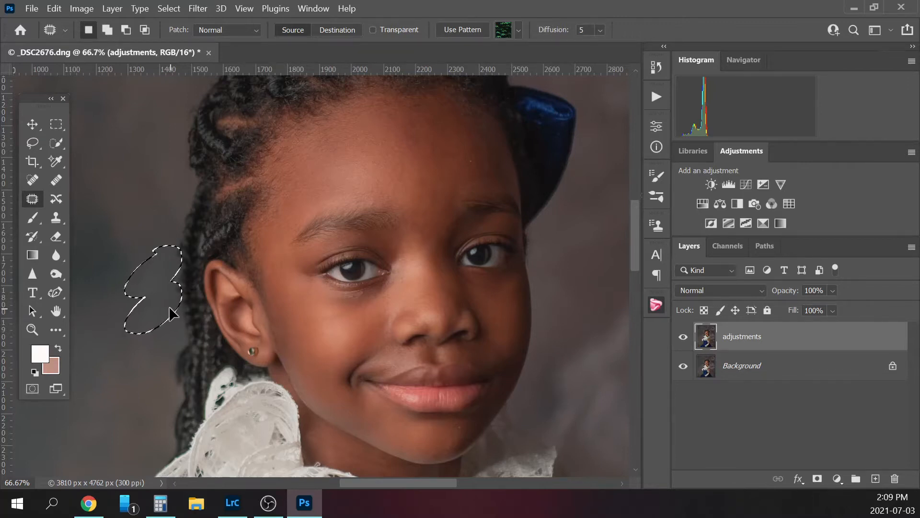
pyautogui.moveTo(169, 308); pyautogui.dragTo(174, 318)
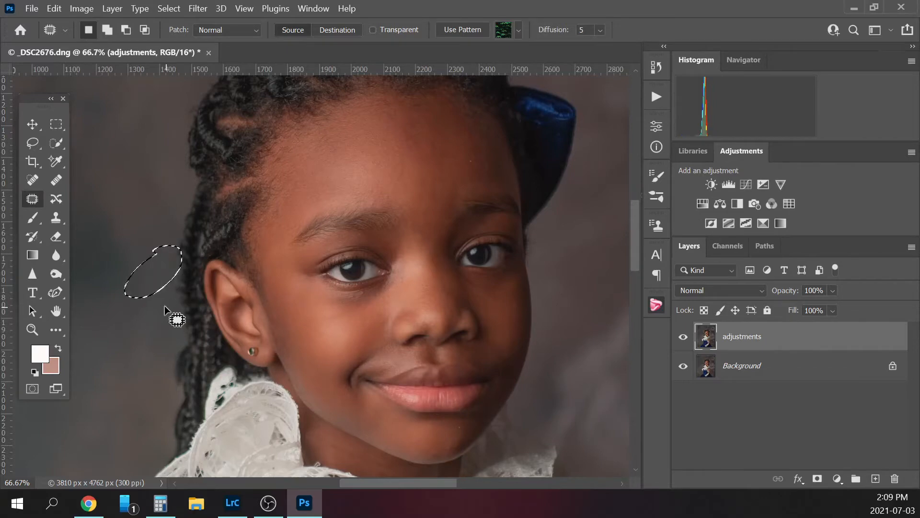
pyautogui.hotkey('ctrl', 'd')
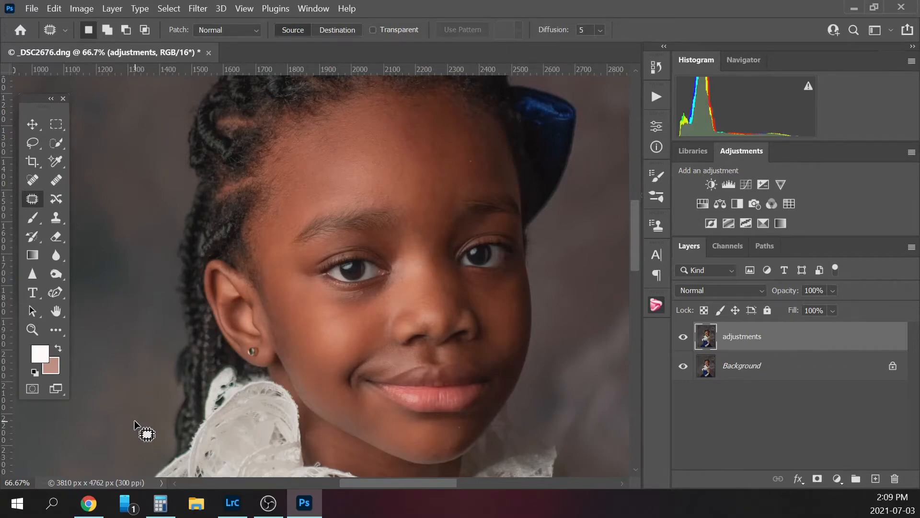
# Open the Liquify filter on the adjustments layer and nudge the outer edge of the braids beside the forehead.
pyautogui.hotkey('ctrl', '-')
pyautogui.hotkey('ctrl', '-')
pyautogui.hotkey('ctrl', '-')
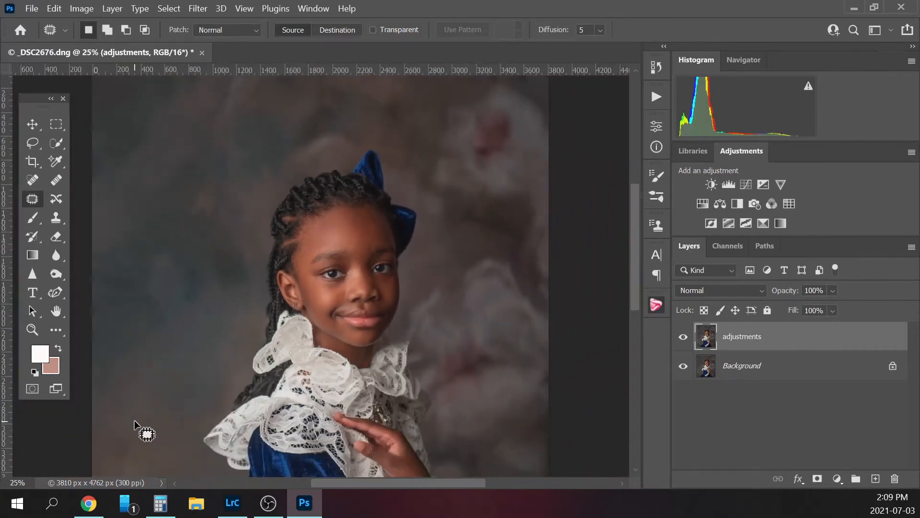
pyautogui.hotkey('ctrl', '-')
pyautogui.hotkey('ctrl', '-')
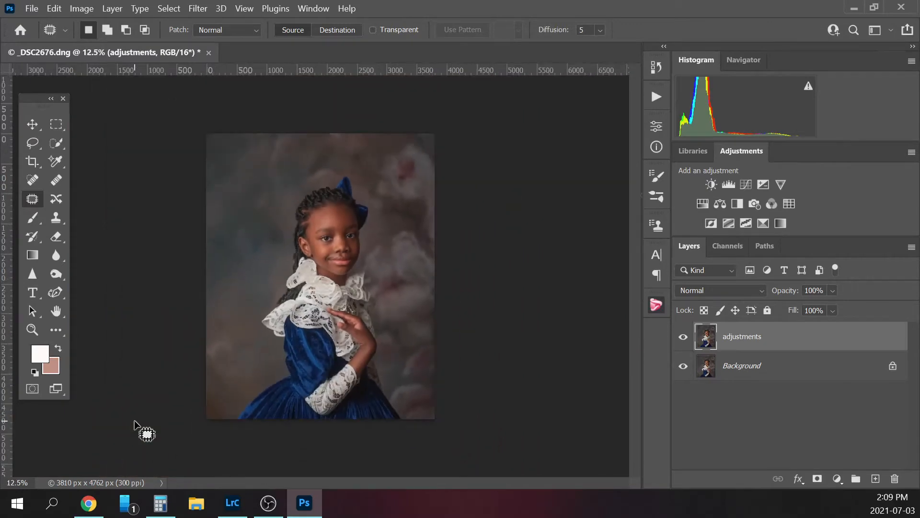
pyautogui.click(200, 10)
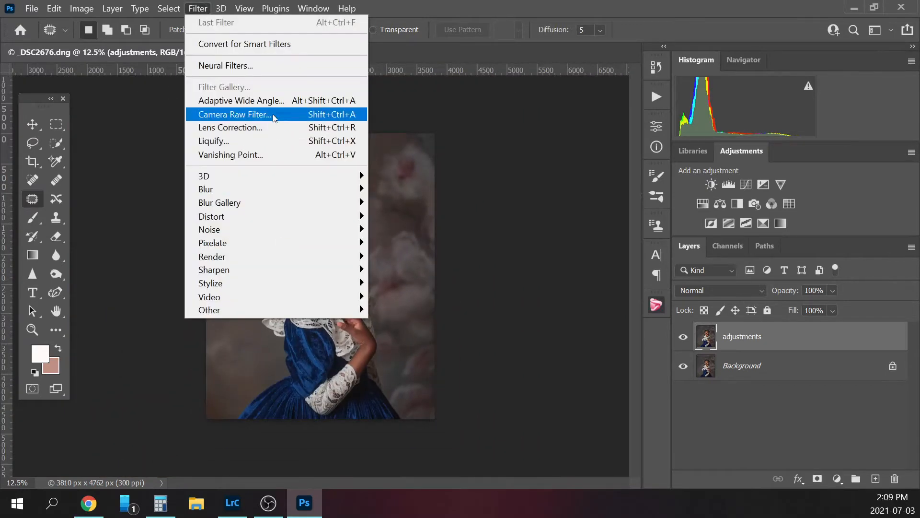
pyautogui.click(246, 142)
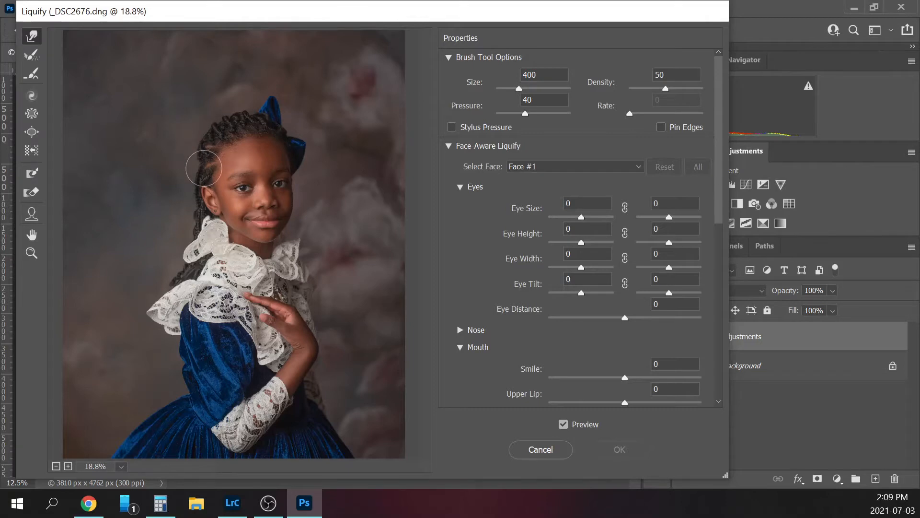
pyautogui.press(']')
pyautogui.moveTo(197, 164); pyautogui.dragTo(196, 165)
pyautogui.press('[')
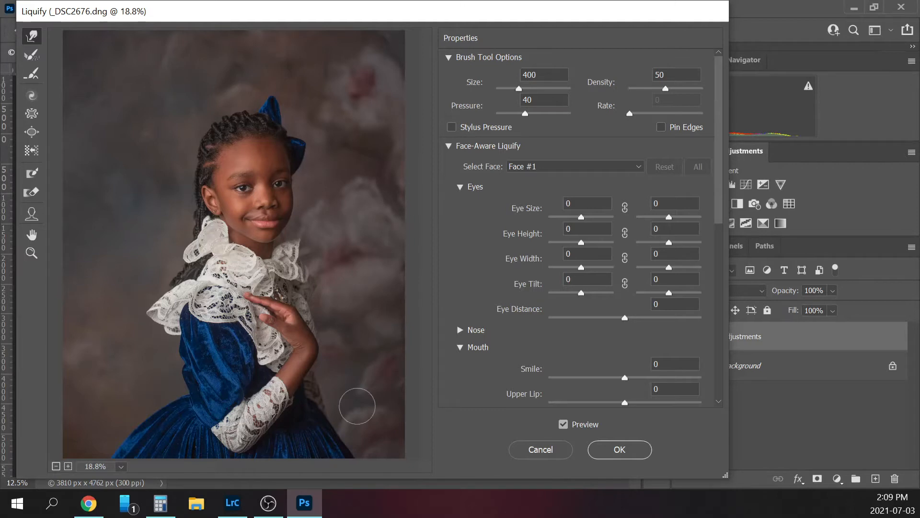
# Push the skirt's lower right edge outward in Liquify with an 800 px brush and compare the result with the original.
pyautogui.press(']')
pyautogui.press(']')
pyautogui.press(']')
pyautogui.press(']')
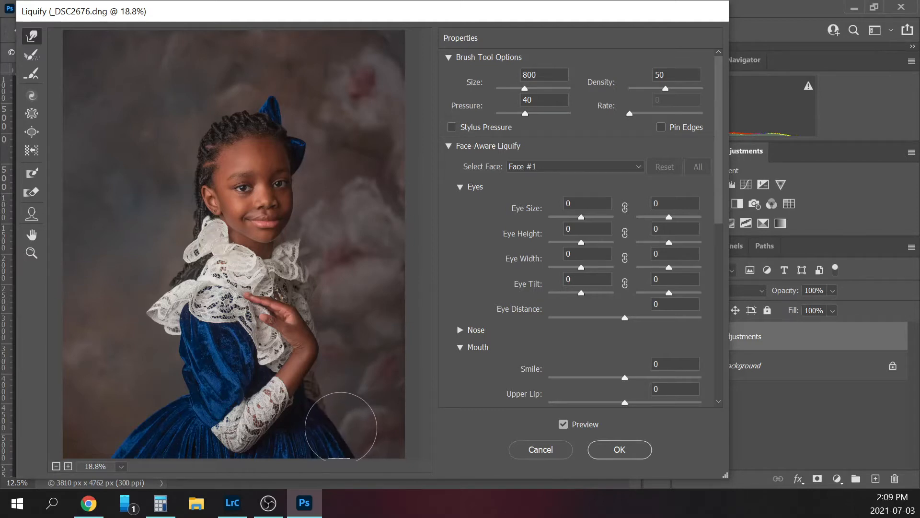
pyautogui.moveTo(347, 434); pyautogui.dragTo(349, 429)
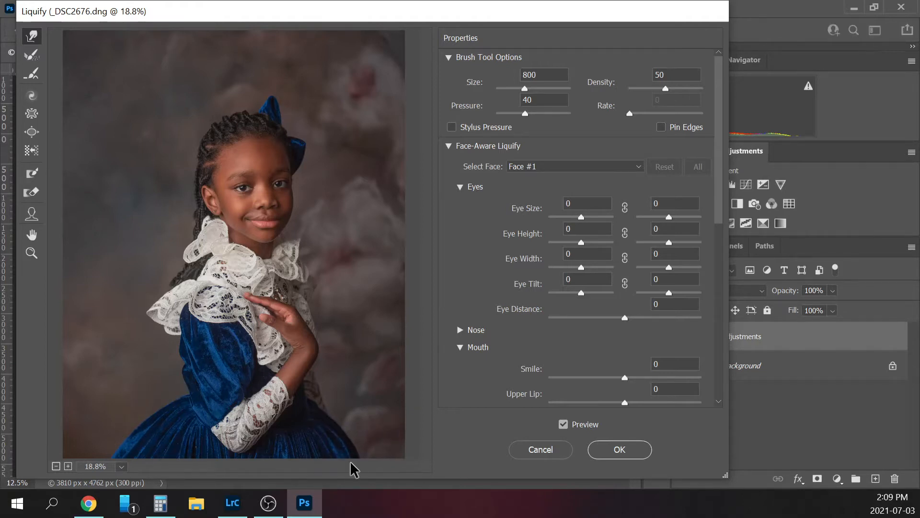
pyautogui.click(563, 427)
pyautogui.click(564, 427)
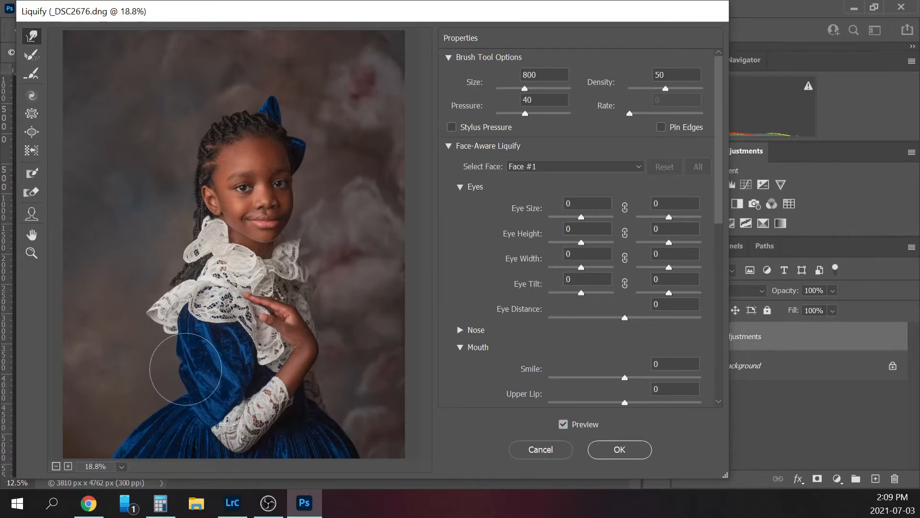
# Compare the Liquify preview with the original, apply the filter, and check the adjustments layer against the Background.
pyautogui.click(565, 421)
pyautogui.click(568, 419)
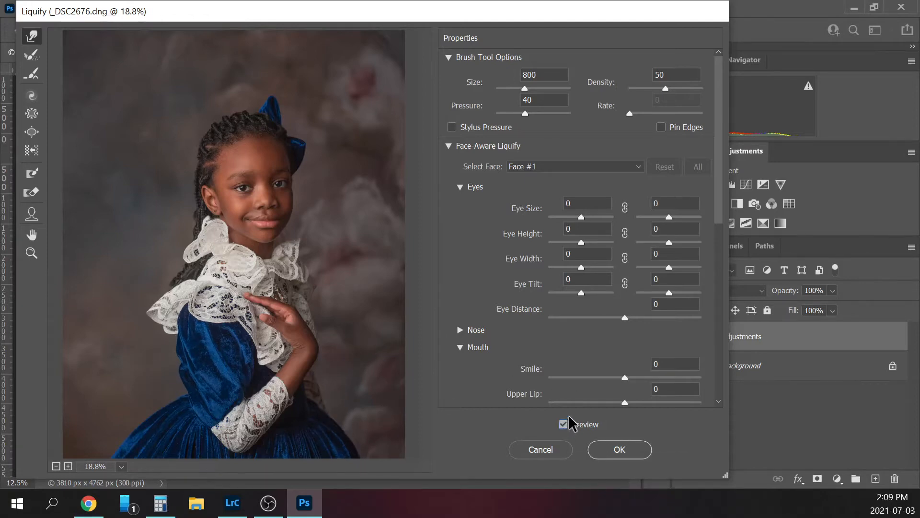
pyautogui.click(631, 452)
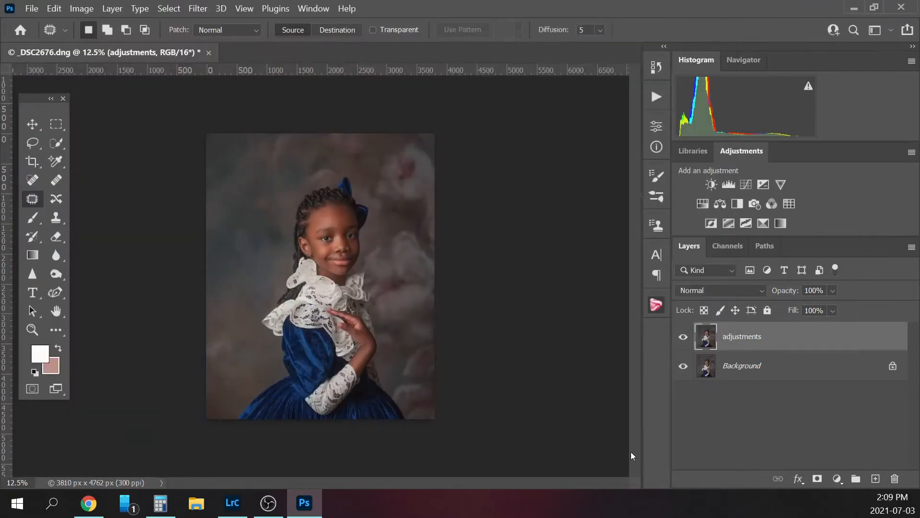
pyautogui.click(684, 340)
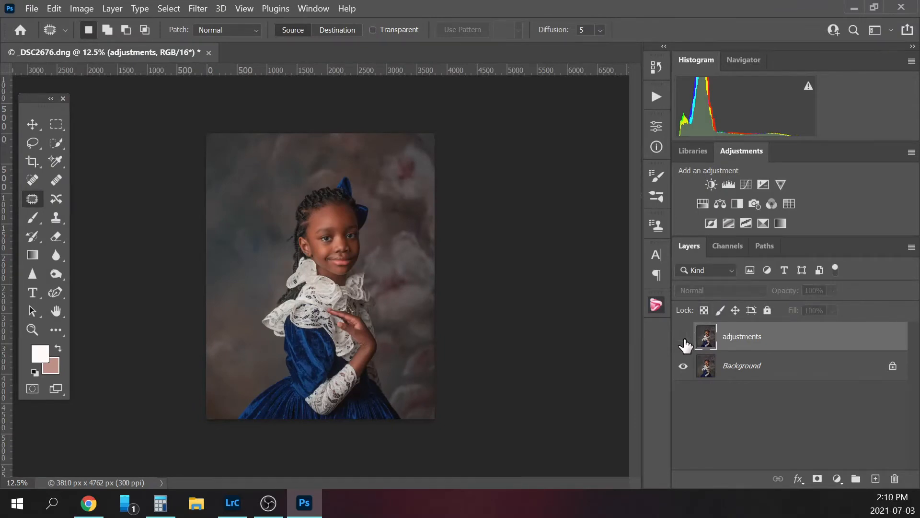
pyautogui.click(684, 338)
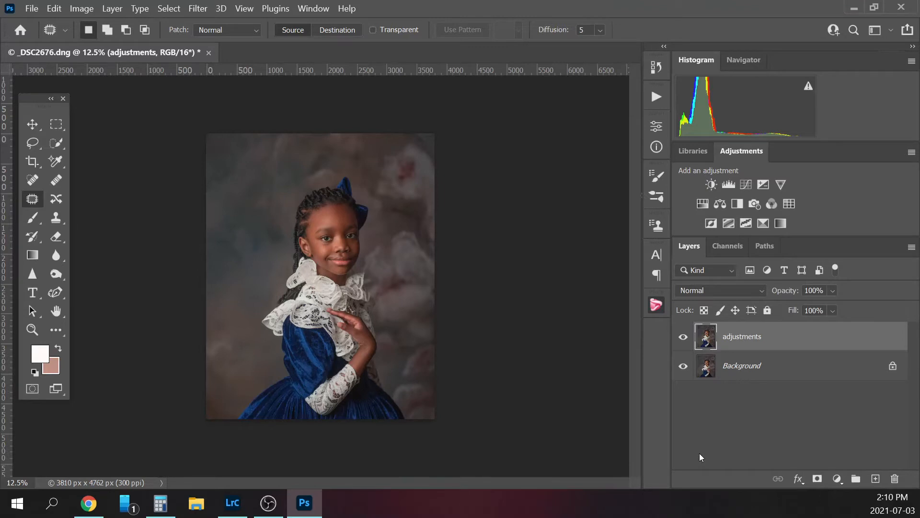
# Flatten the adjustments layer and the Background into a single layer.
pyautogui.click(814, 371)
pyautogui.rightClick(813, 371)
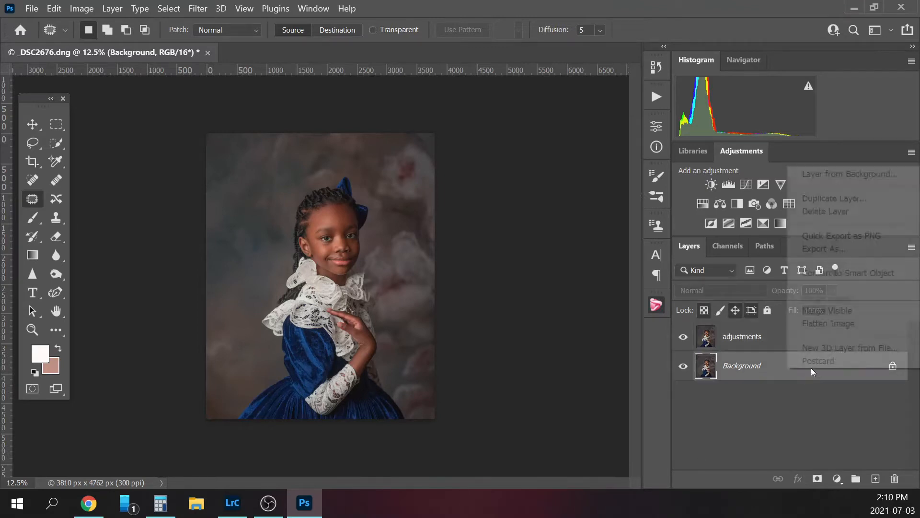
pyautogui.click(846, 321)
# Run the Even It Out action from the HGP Painted Beauty Collection and compare the image with and without its layer.
pyautogui.click(656, 97)
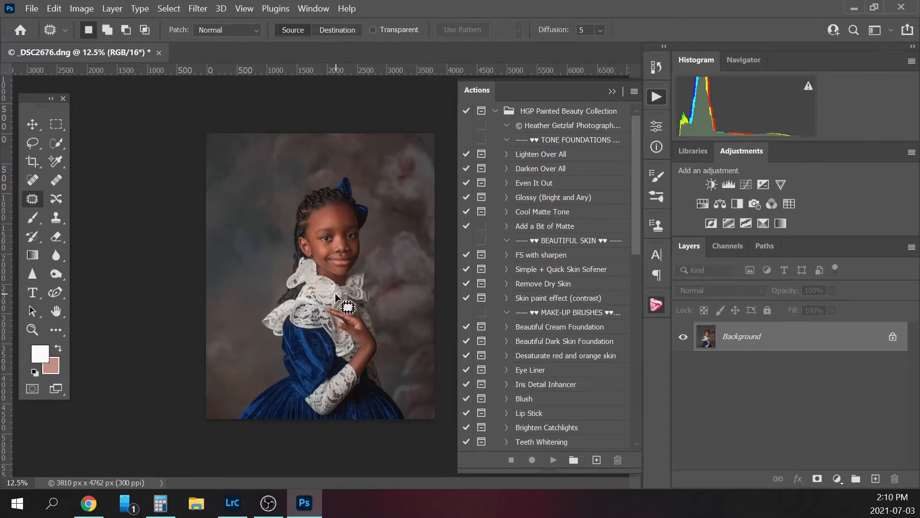
pyautogui.click(543, 187)
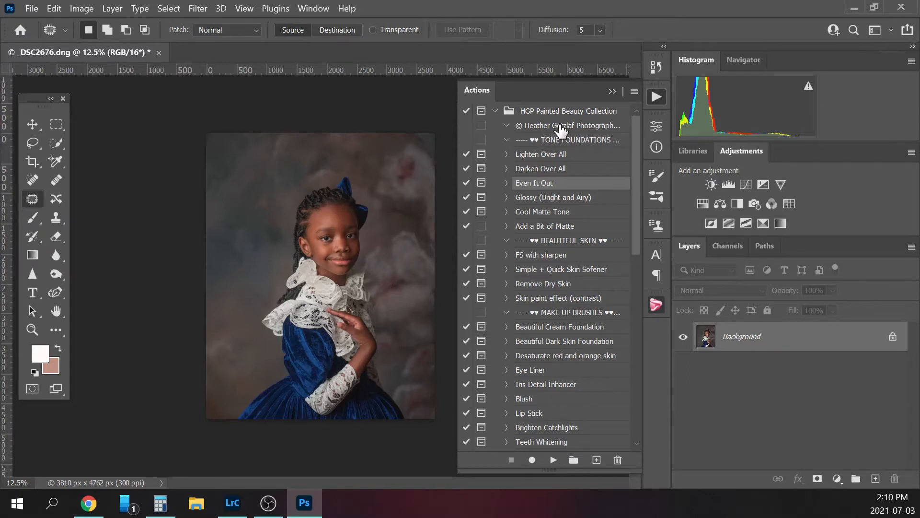
pyautogui.click(553, 461)
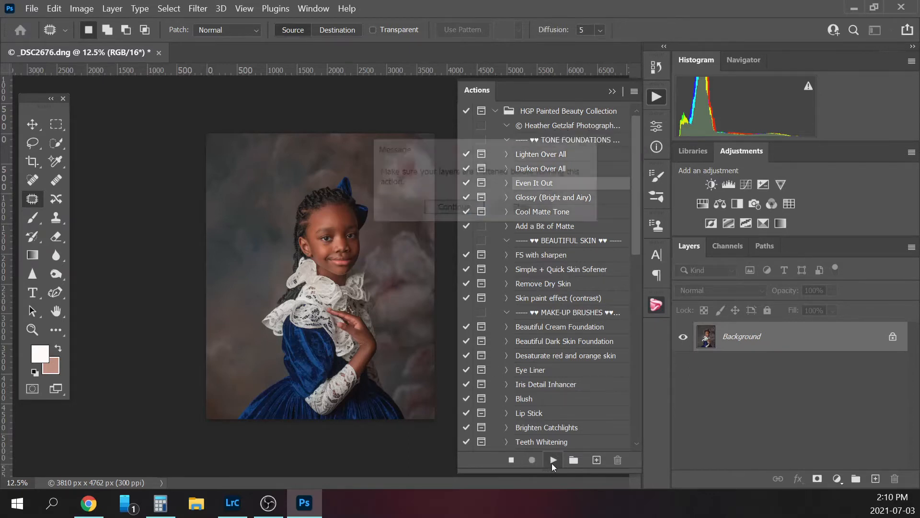
pyautogui.click(468, 207)
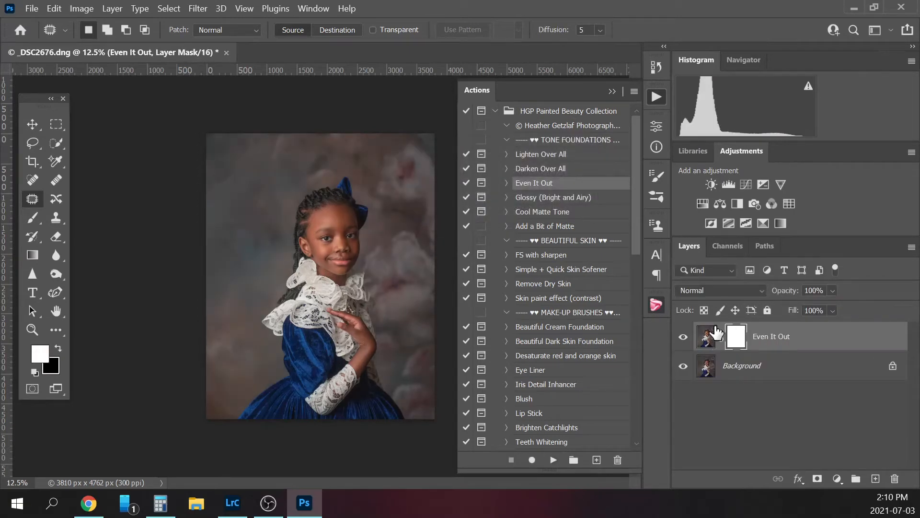
pyautogui.click(683, 337)
pyautogui.click(683, 339)
pyautogui.click(683, 337)
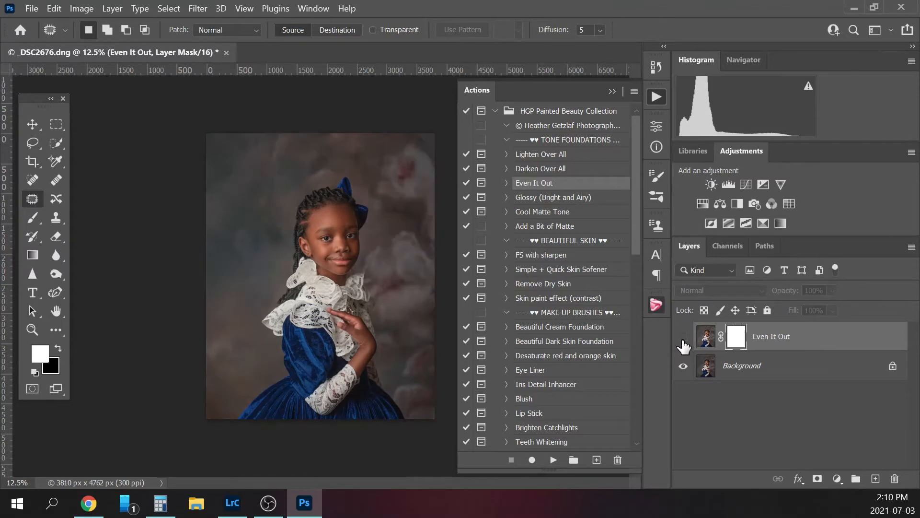
pyautogui.click(684, 341)
pyautogui.click(682, 342)
pyautogui.click(682, 338)
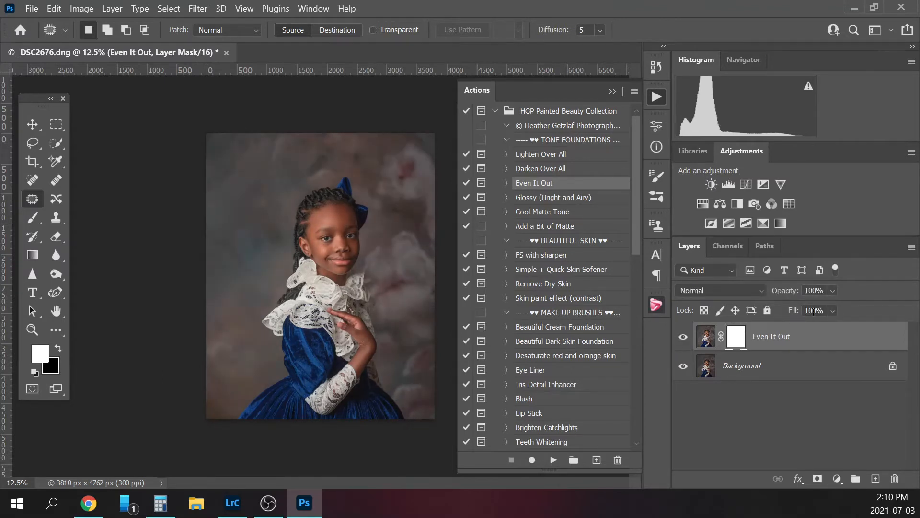
# Lower the Even It Out layer's opacity to 25% and compare the image with the layer hidden and shown.
pyautogui.click(814, 290)
pyautogui.click(832, 291)
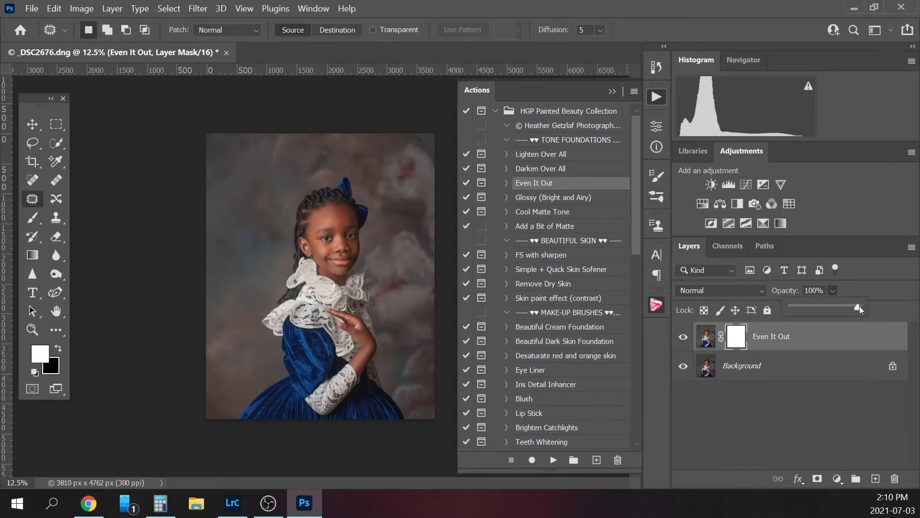
pyautogui.moveTo(858, 308); pyautogui.dragTo(817, 321)
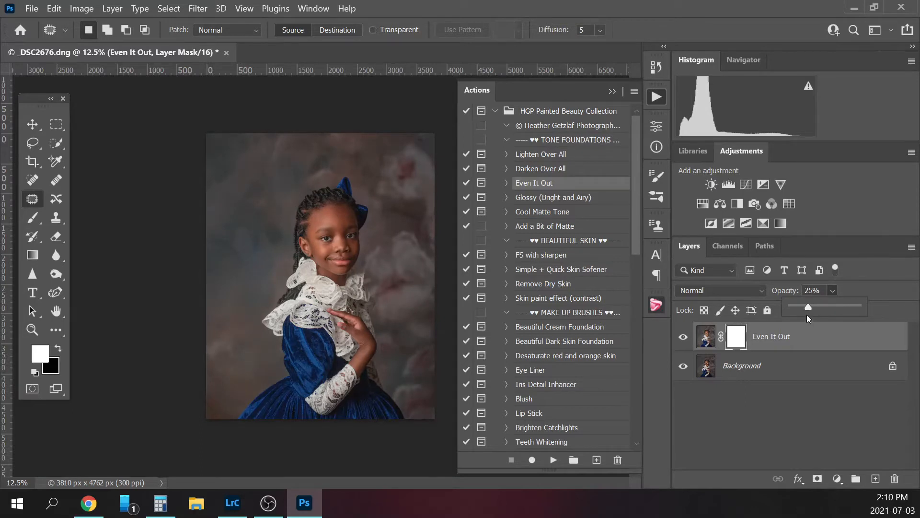
pyautogui.click(682, 337)
pyautogui.click(683, 337)
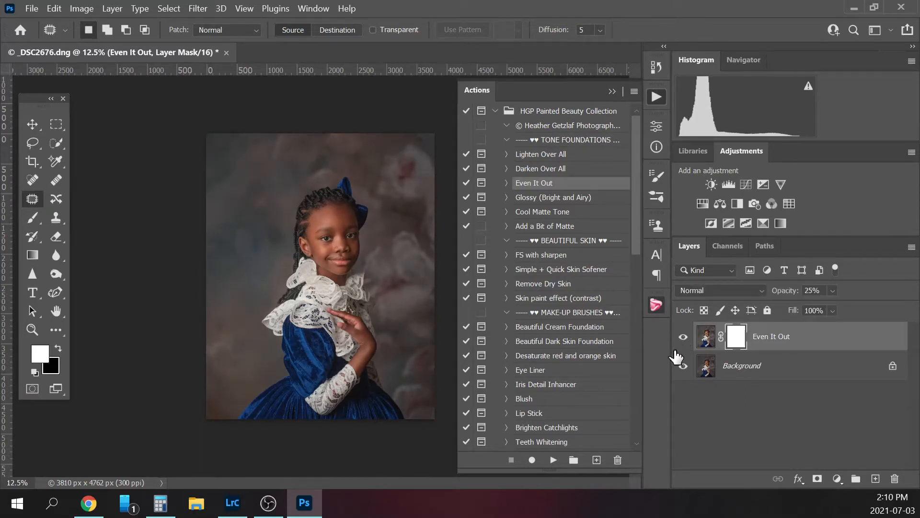
pyautogui.click(683, 338)
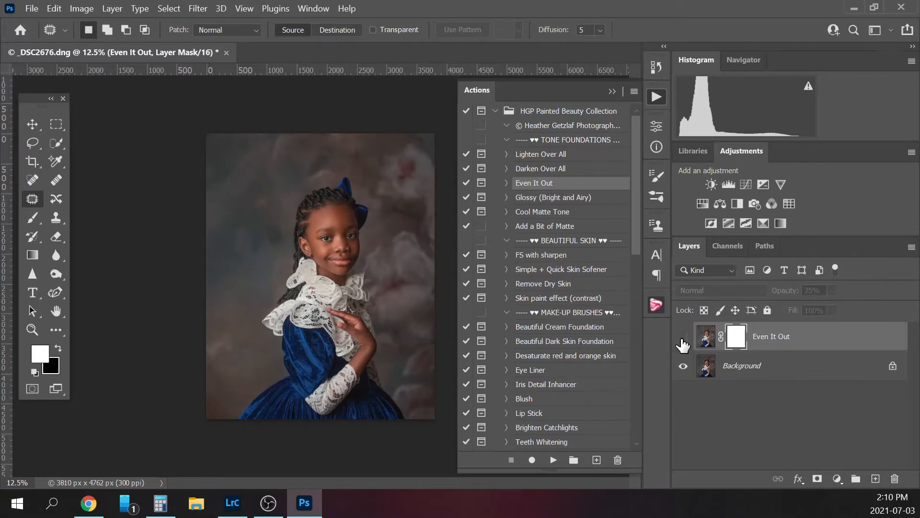
pyautogui.click(683, 338)
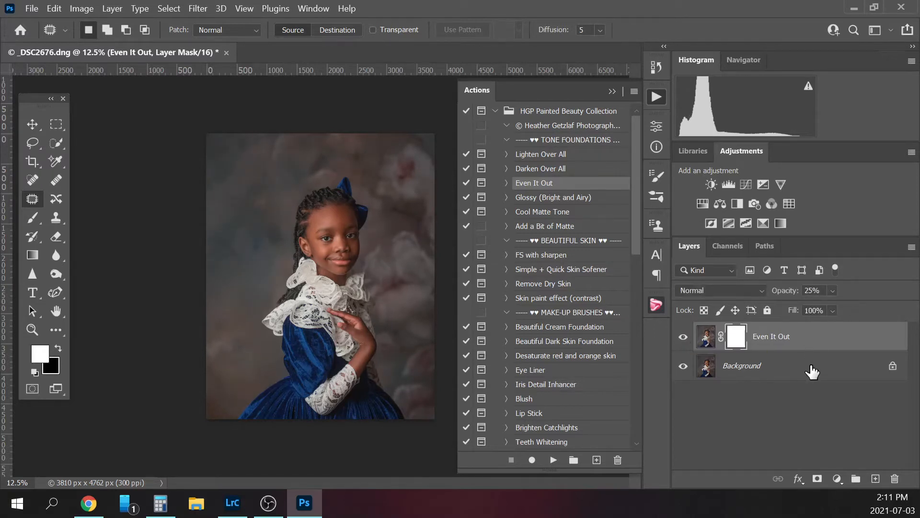
# Flatten the image to merge the Even It Out layer into the Background.
pyautogui.click(811, 374)
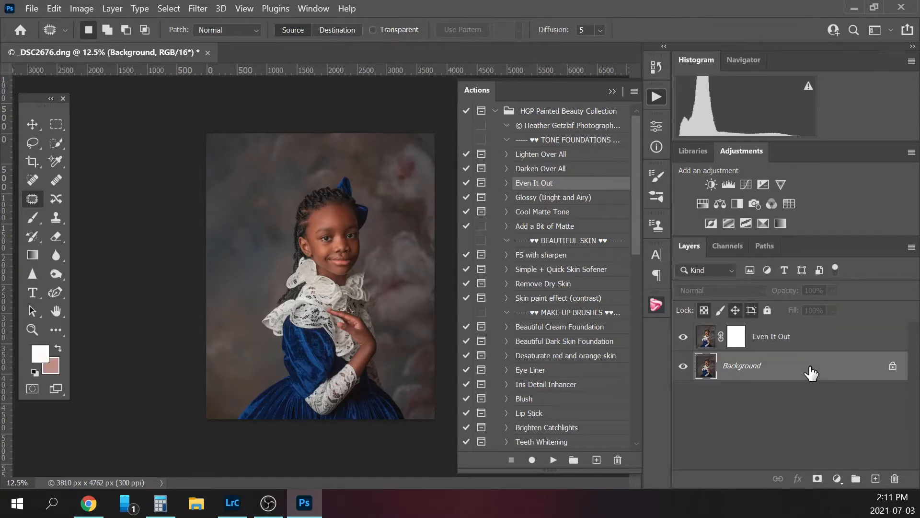
pyautogui.rightClick(811, 373)
pyautogui.click(827, 321)
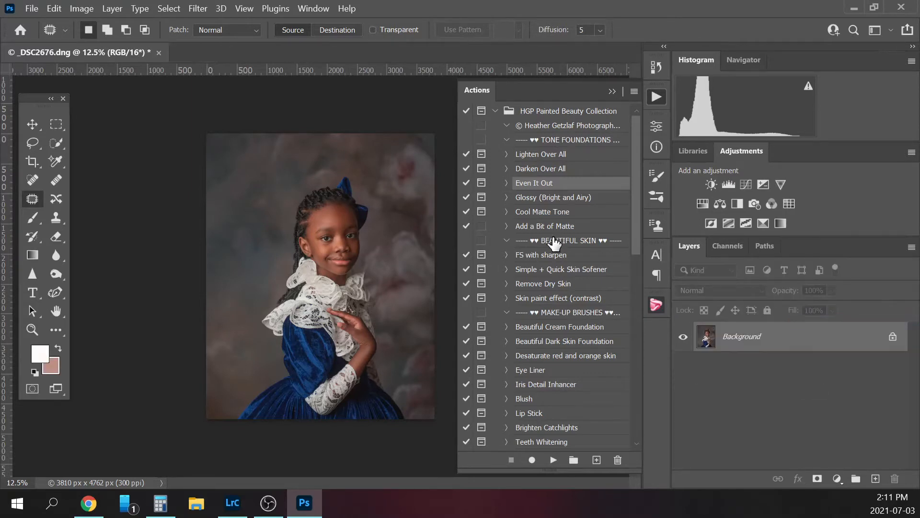
# Run the FS with sharpen action, read and dismiss its instructions, and collapse the list of actions.
pyautogui.click(539, 259)
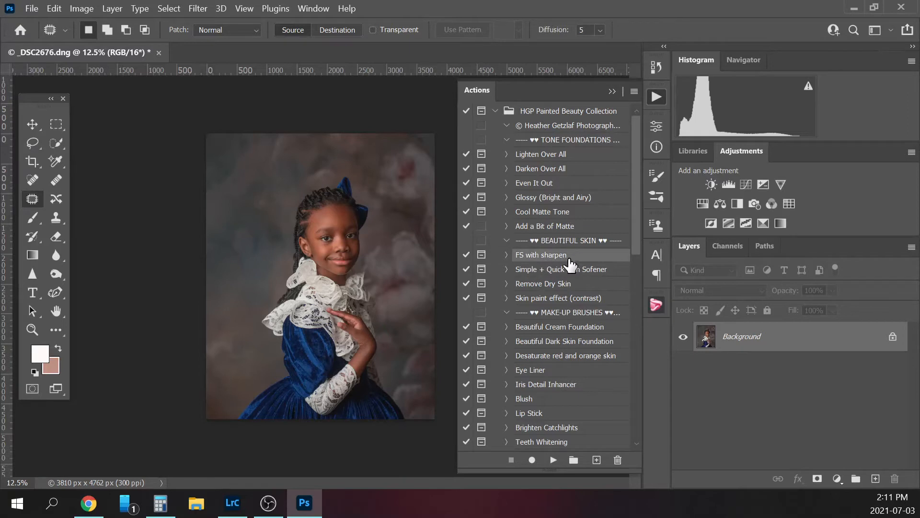
pyautogui.click(554, 460)
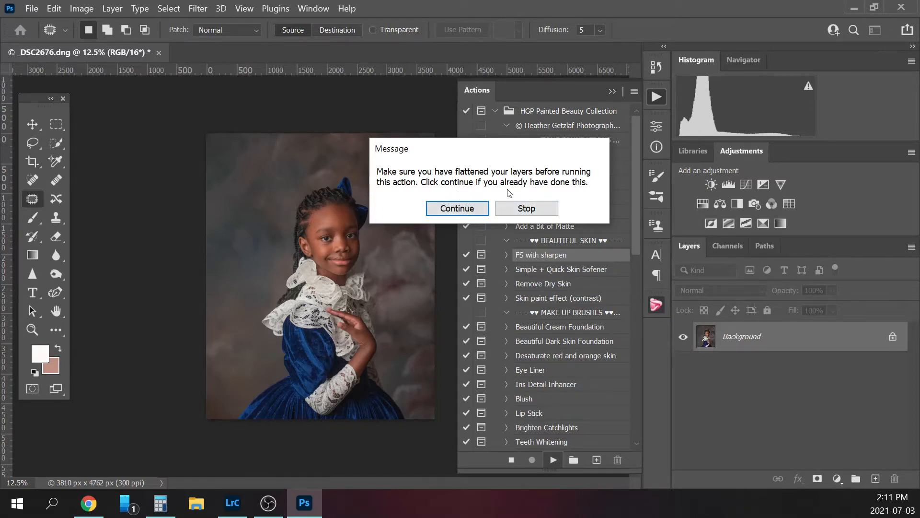
pyautogui.click(458, 209)
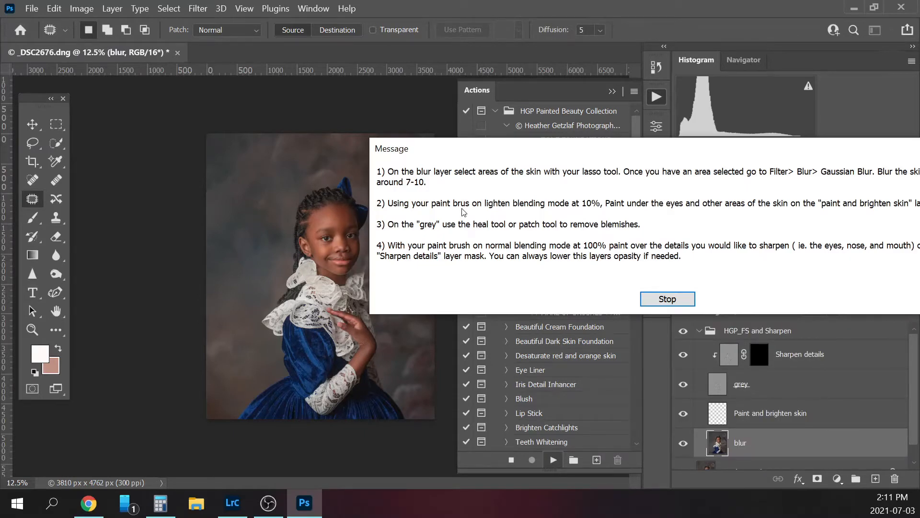
pyautogui.moveTo(749, 154); pyautogui.dragTo(523, 106)
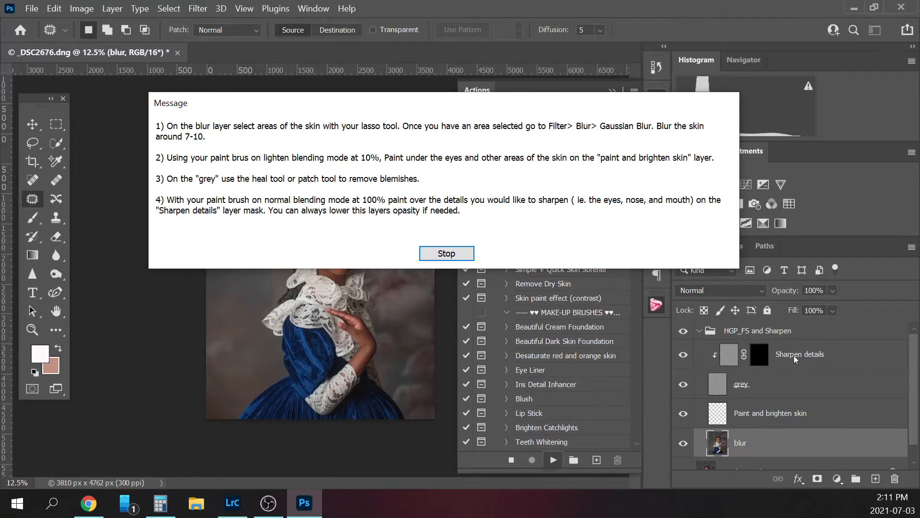
pyautogui.click(447, 254)
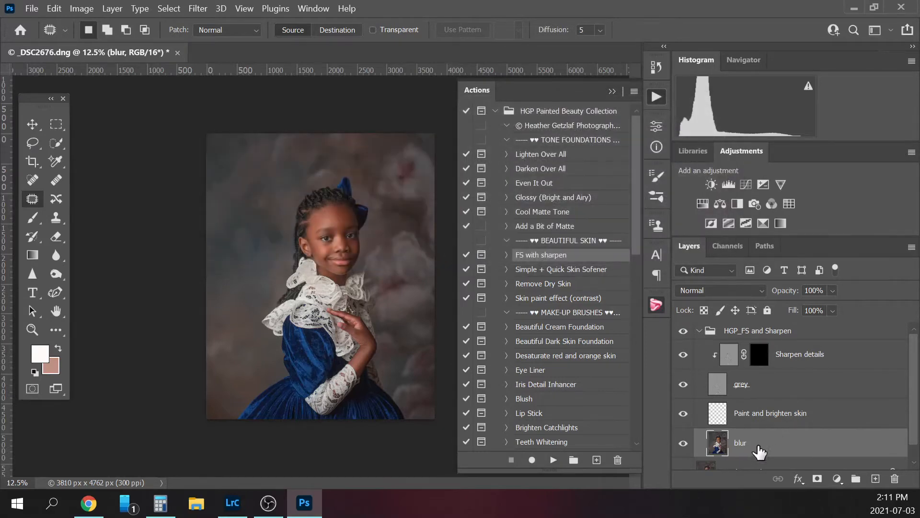
pyautogui.click(612, 92)
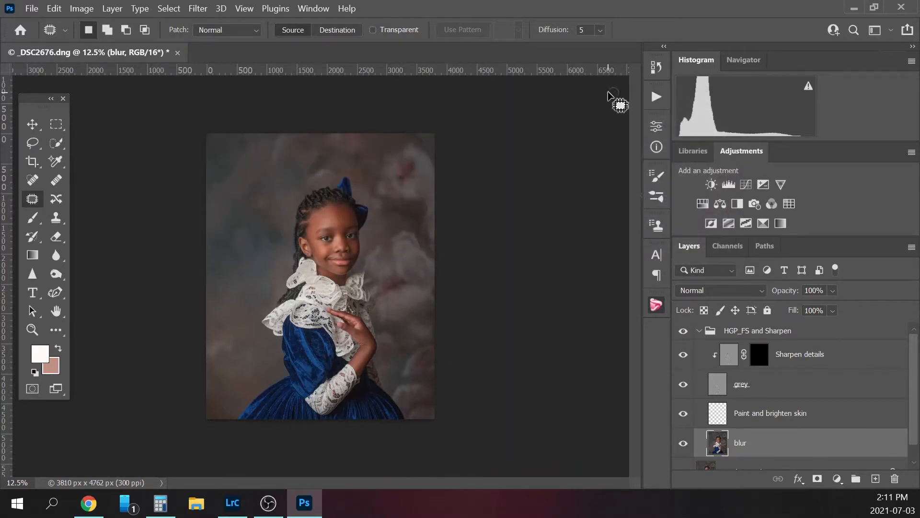
# Lasso the skin of the hand and forearm on the blur layer and apply a Gaussian Blur with a 10 px radius.
pyautogui.click(39, 142)
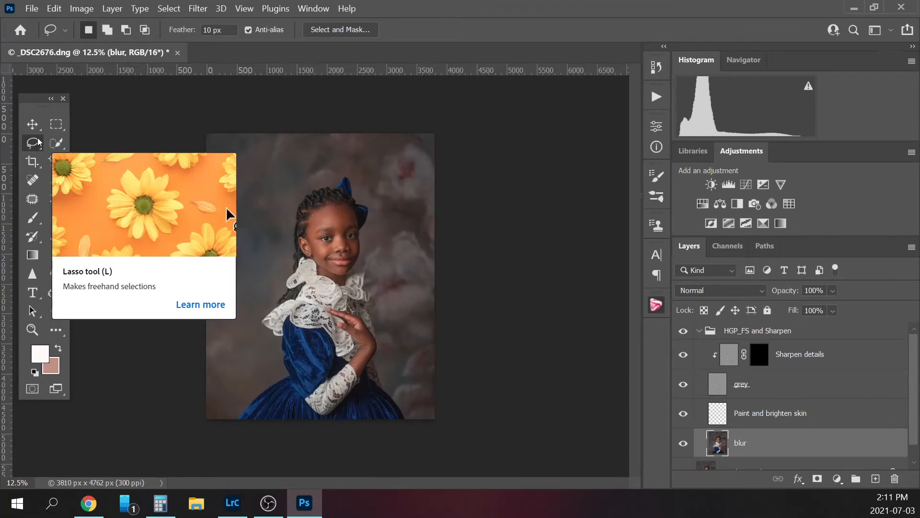
pyautogui.hotkey('ctrl', '+')
pyautogui.hotkey('ctrl', '+')
pyautogui.hotkey('ctrl', '+')
pyautogui.hotkey('ctrl', '+')
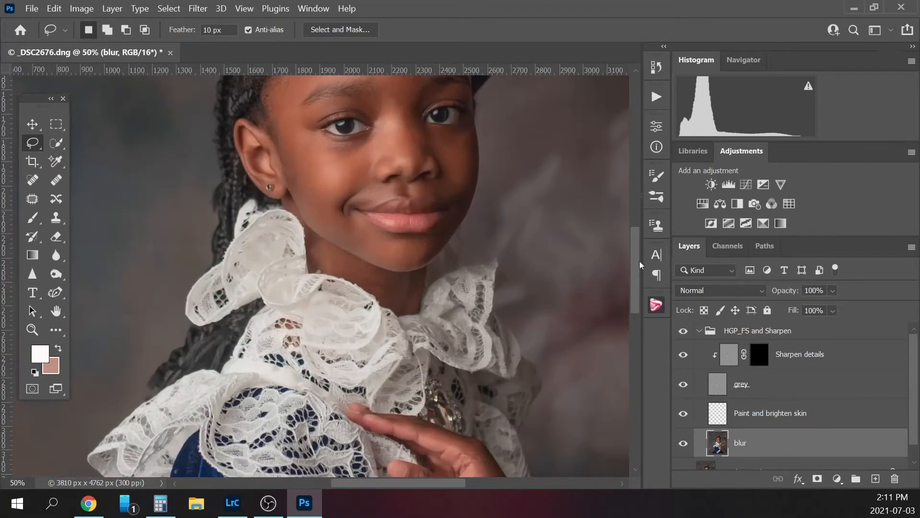
pyautogui.scroll(-5, 640, 265)
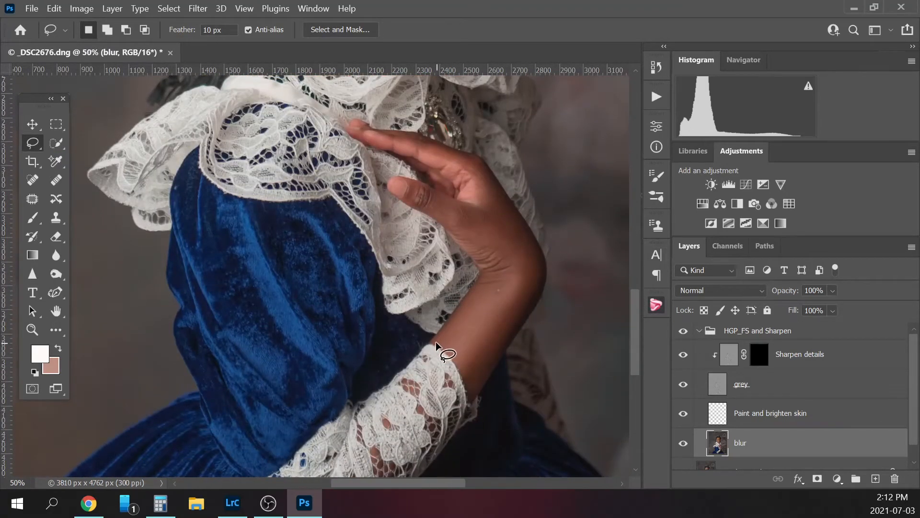
pyautogui.moveTo(436, 343)
pyautogui.mouseDown()
pyautogui.moveTo(486, 271)
pyautogui.moveTo(445, 218)
pyautogui.moveTo(420, 204)
pyautogui.moveTo(414, 193)
pyautogui.moveTo(462, 210)
pyautogui.moveTo(464, 180)
pyautogui.moveTo(419, 148)
pyautogui.moveTo(493, 181)
pyautogui.moveTo(537, 257)
pyautogui.moveTo(537, 294)
pyautogui.moveTo(520, 335)
pyautogui.moveTo(471, 389)
pyautogui.mouseUp()
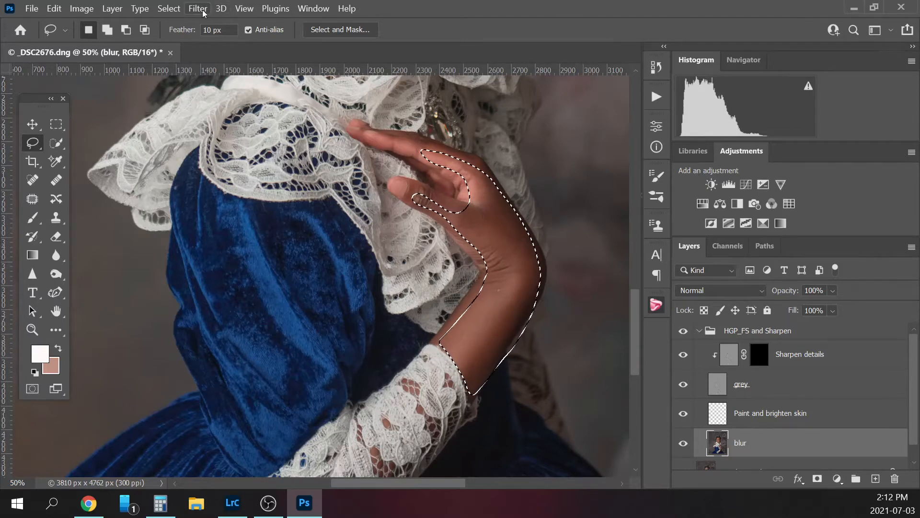
pyautogui.click(198, 9)
pyautogui.moveTo(229, 191)
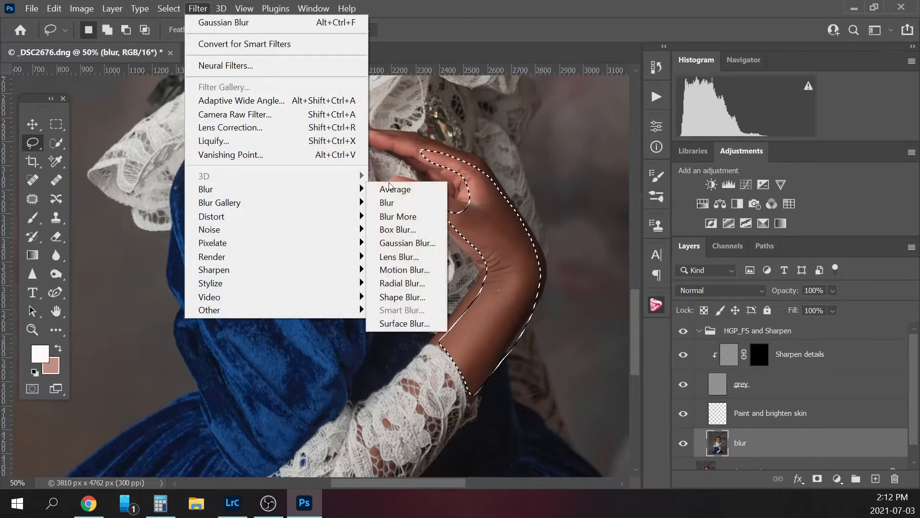
pyautogui.click(402, 242)
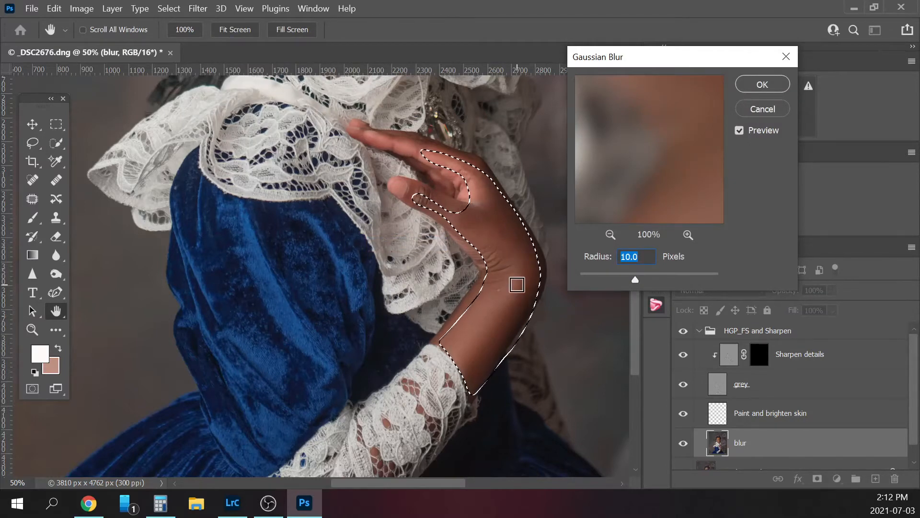
pyautogui.click(759, 88)
# Lasso the forehead and nose, each cheek, and the neck in turn on the blur layer, repeating the Gaussian Blur on each area.
pyautogui.moveTo(632, 313); pyautogui.dragTo(642, 215)
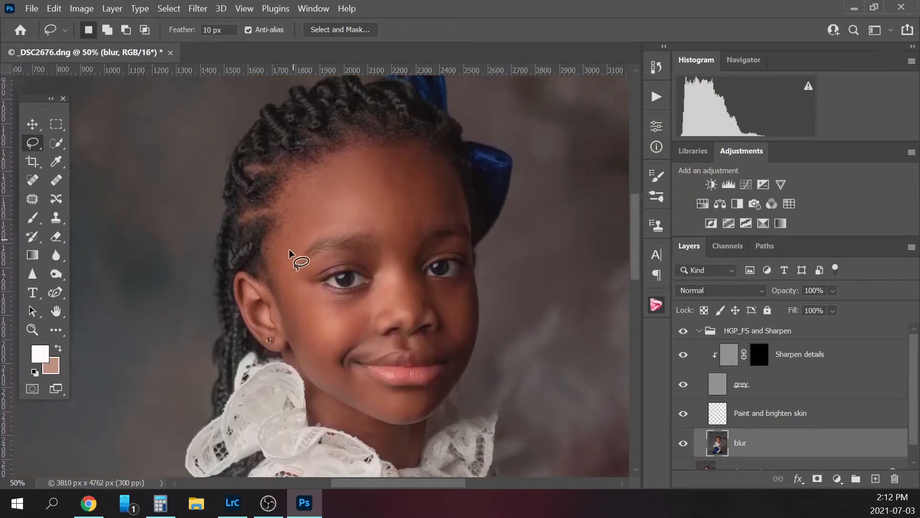
pyautogui.moveTo(274, 265)
pyautogui.mouseDown()
pyautogui.moveTo(296, 189)
pyautogui.moveTo(345, 161)
pyautogui.moveTo(389, 151)
pyautogui.moveTo(451, 179)
pyautogui.moveTo(460, 214)
pyautogui.moveTo(412, 229)
pyautogui.moveTo(434, 317)
pyautogui.moveTo(412, 336)
pyautogui.moveTo(392, 317)
pyautogui.moveTo(378, 328)
pyautogui.moveTo(369, 311)
pyautogui.moveTo(381, 240)
pyautogui.moveTo(357, 225)
pyautogui.moveTo(303, 244)
pyautogui.moveTo(283, 262)
pyautogui.mouseUp()
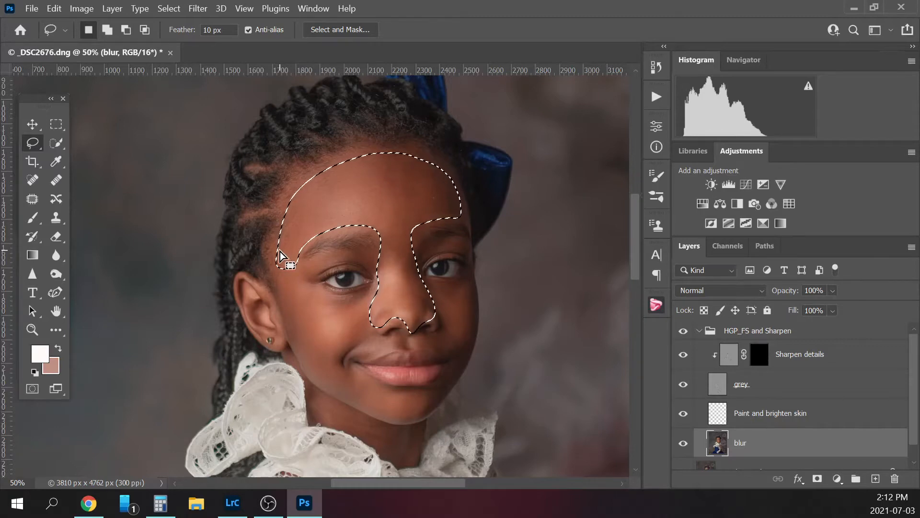
pyautogui.hotkey('ctrl', 'd')
pyautogui.moveTo(420, 280)
pyautogui.mouseDown()
pyautogui.moveTo(470, 281)
pyautogui.moveTo(470, 343)
pyautogui.moveTo(443, 398)
pyautogui.moveTo(423, 415)
pyautogui.moveTo(398, 418)
pyautogui.moveTo(408, 395)
pyautogui.moveTo(449, 374)
pyautogui.moveTo(454, 355)
pyautogui.moveTo(425, 343)
pyautogui.moveTo(439, 338)
pyautogui.moveTo(444, 322)
pyautogui.moveTo(420, 304)
pyautogui.moveTo(413, 282)
pyautogui.mouseUp()
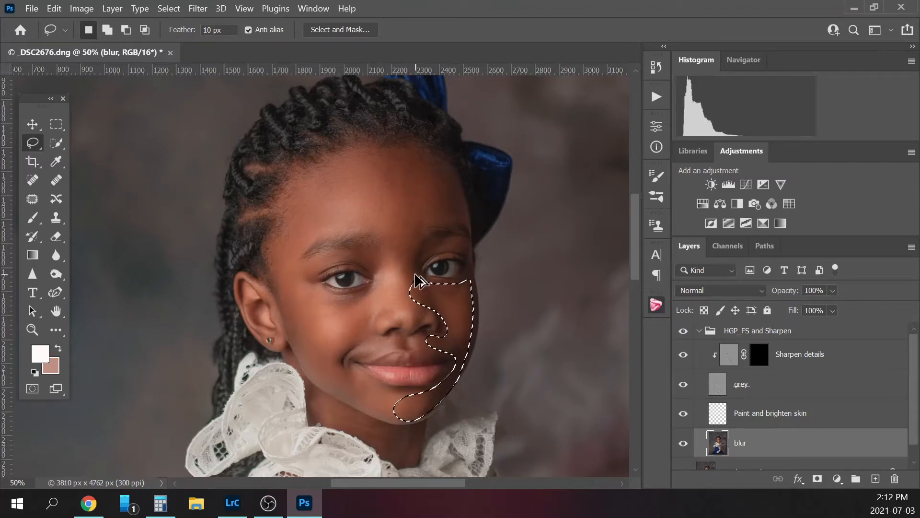
pyautogui.moveTo(383, 280)
pyautogui.mouseDown()
pyautogui.moveTo(332, 294)
pyautogui.moveTo(291, 264)
pyautogui.moveTo(295, 347)
pyautogui.moveTo(360, 408)
pyautogui.moveTo(429, 405)
pyautogui.moveTo(362, 367)
pyautogui.moveTo(392, 342)
pyautogui.moveTo(380, 326)
pyautogui.moveTo(384, 280)
pyautogui.mouseUp()
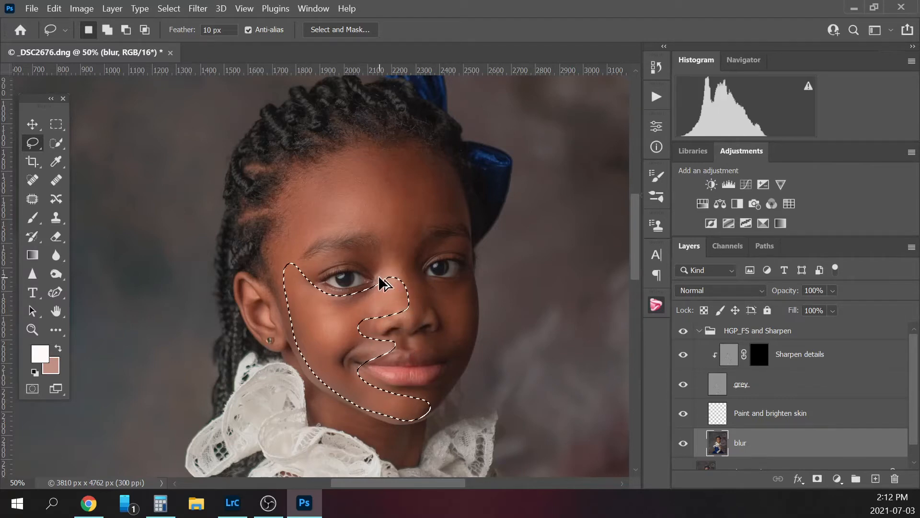
pyautogui.moveTo(310, 389)
pyautogui.mouseDown()
pyautogui.moveTo(334, 420)
pyautogui.moveTo(413, 461)
pyautogui.moveTo(426, 431)
pyautogui.moveTo(376, 423)
pyautogui.moveTo(315, 375)
pyautogui.mouseUp()
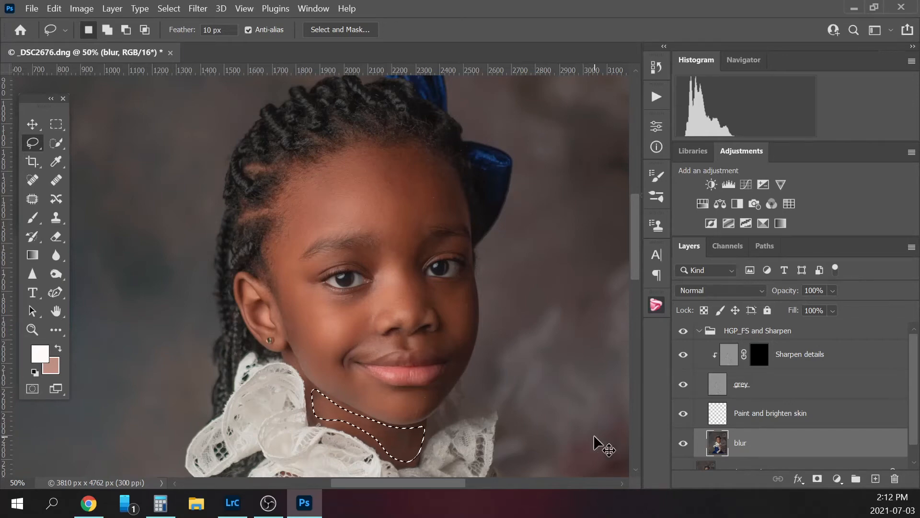
pyautogui.hotkey('ctrl', 'd')
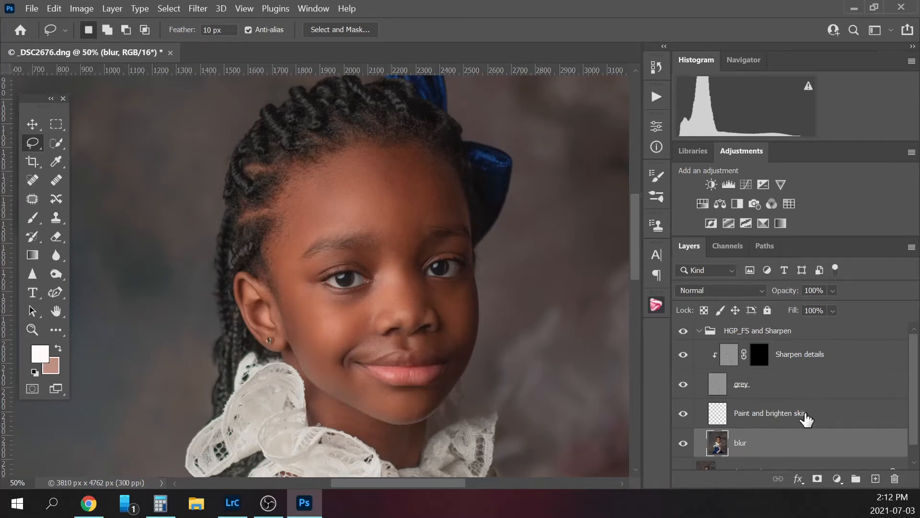
# Select the Paint and brighten skin layer and set up a soft round Brush in Lighten mode at 10% opacity.
pyautogui.click(811, 422)
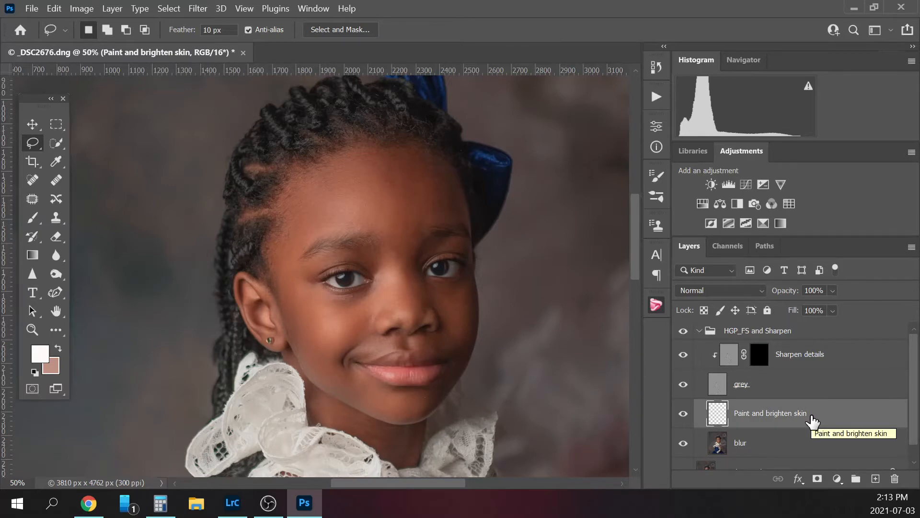
pyautogui.click(33, 222)
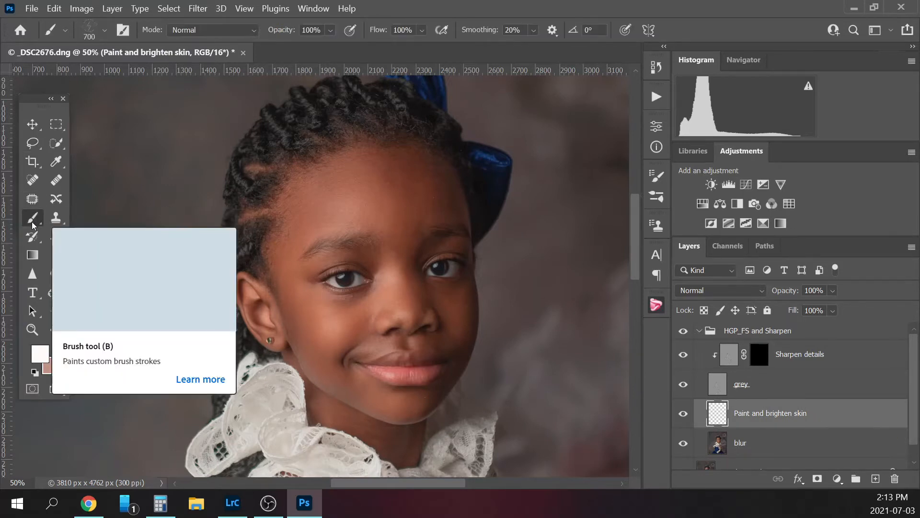
pyautogui.click(210, 30)
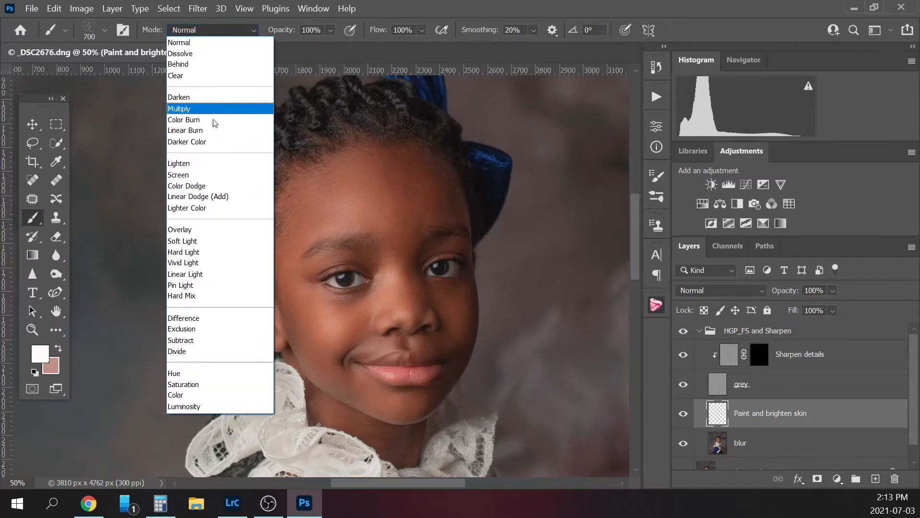
pyautogui.click(218, 163)
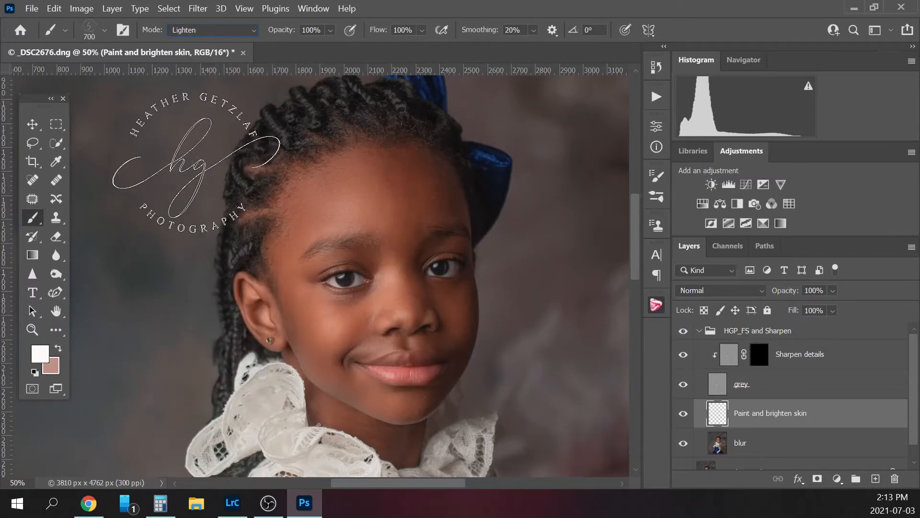
pyautogui.click(105, 31)
pyautogui.click(98, 163)
pyautogui.click(106, 29)
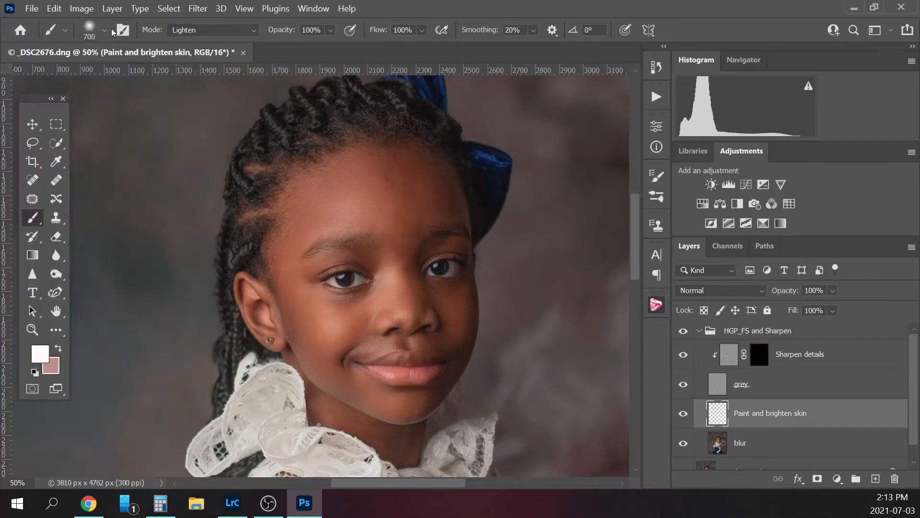
pyautogui.click(319, 28)
pyautogui.write('1')
# Check the soft brush's size and hardness settings and reduce its size to 100 px.
pyautogui.press('[')
pyautogui.press('[')
pyautogui.press('[')
pyautogui.press('[')
pyautogui.press('[')
pyautogui.press('[')
pyautogui.click(105, 31)
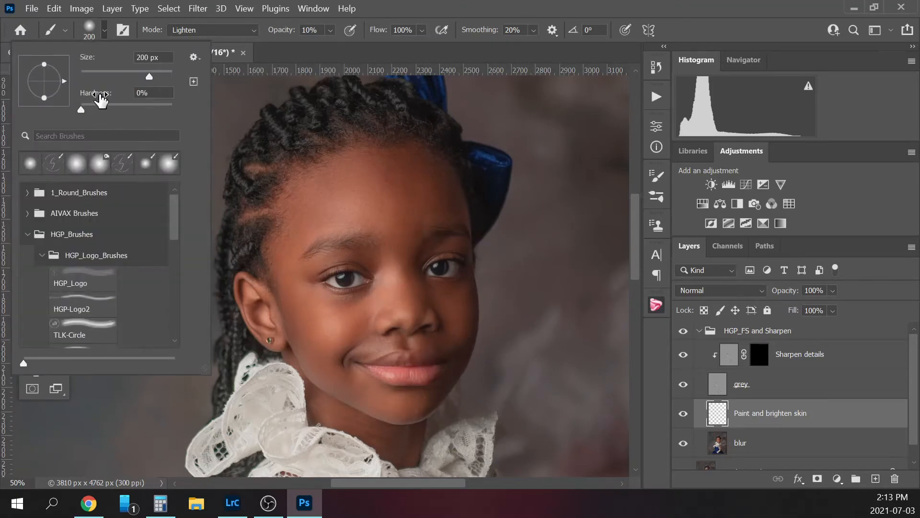
pyautogui.click(106, 31)
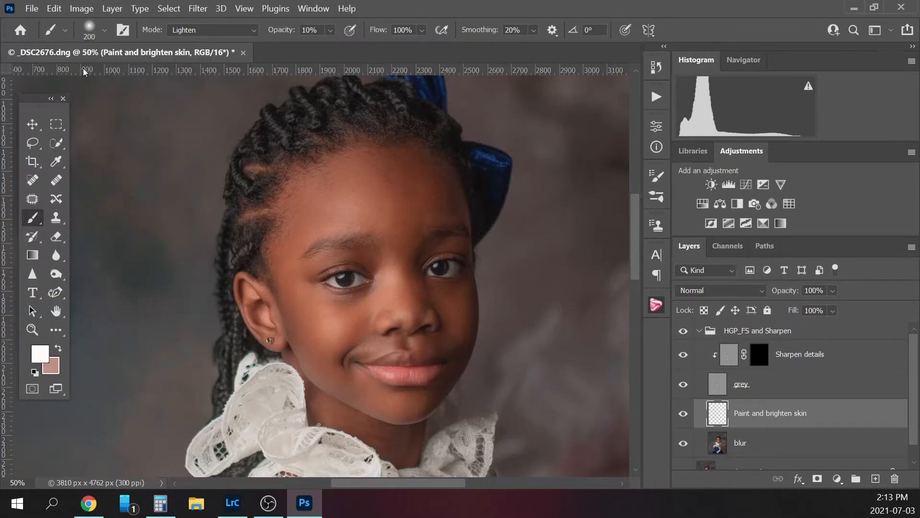
pyautogui.press('[')
pyautogui.press('[')
pyautogui.press('[')
pyautogui.press('[')
# Sample the cheek tone below each eye and lightly paint over the under-eye shadows, reducing the brush to 90 px.
pyautogui.press('alt')
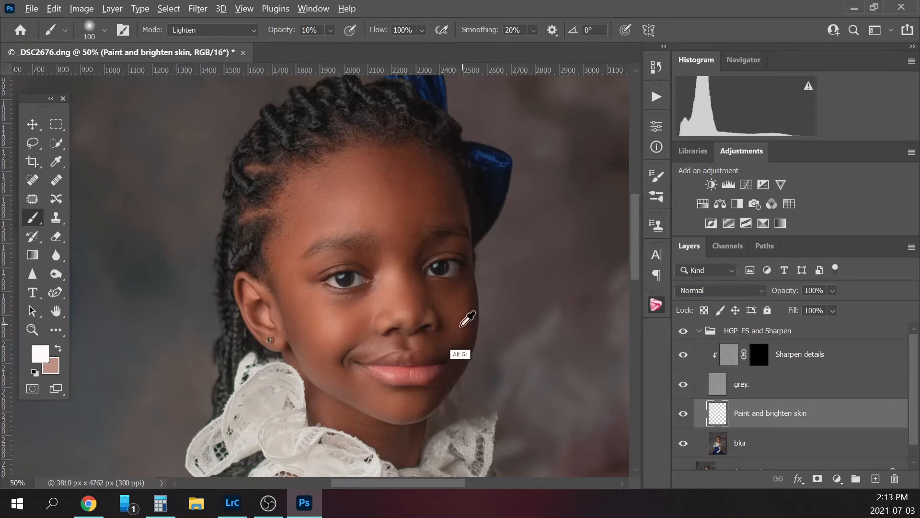
pyautogui.keyDown('alt'); pyautogui.click(451, 309); pyautogui.keyUp('alt')
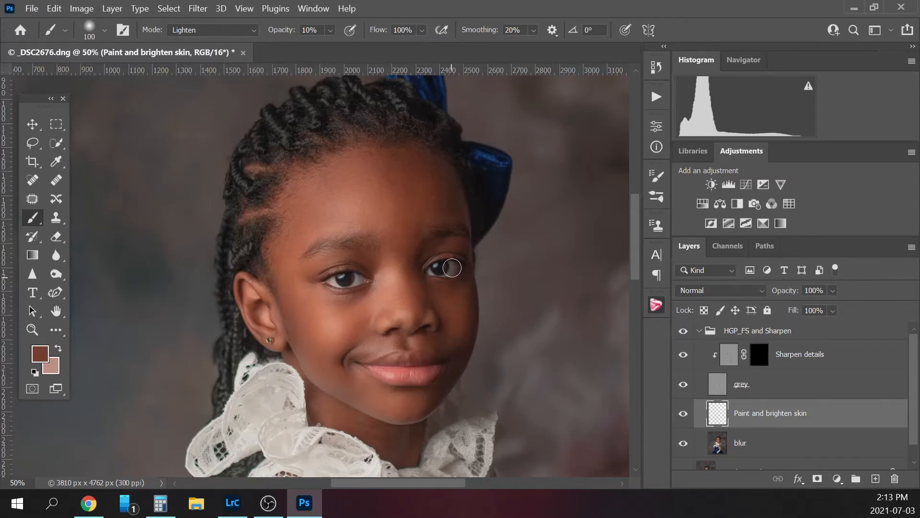
pyautogui.press(']')
pyautogui.press('[')
pyautogui.press('[')
pyautogui.press('alt')
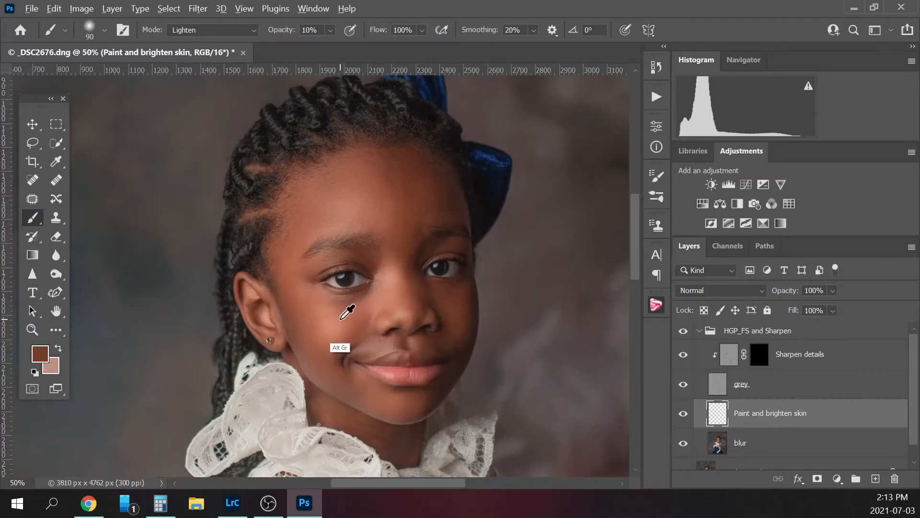
pyautogui.keyDown('alt'); pyautogui.click(341, 316); pyautogui.keyUp('alt')
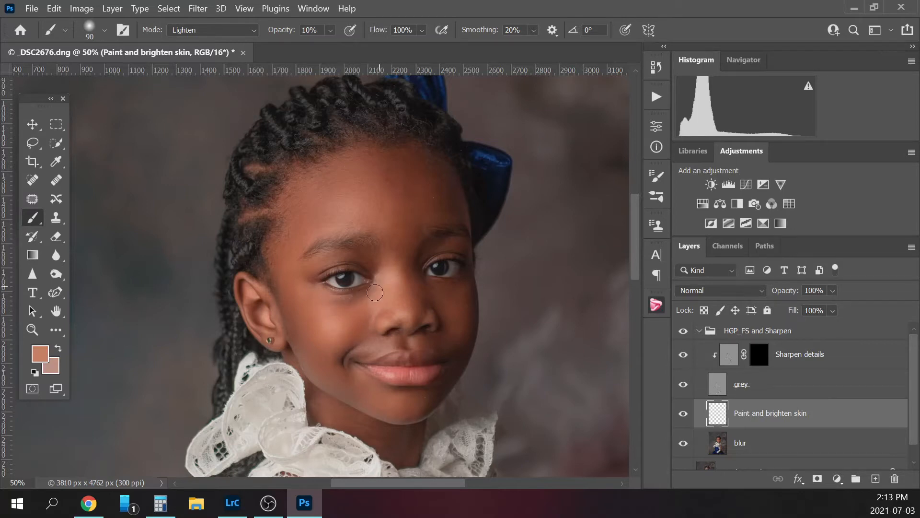
# Sample the nose bridge tone and brighten darker facial skin, enlarging the brush to 150 px and then shrinking it for smaller areas.
pyautogui.keyDown('alt'); pyautogui.click(403, 287); pyautogui.keyUp('alt')
pyautogui.press(']')
pyautogui.press(']')
pyautogui.press(']')
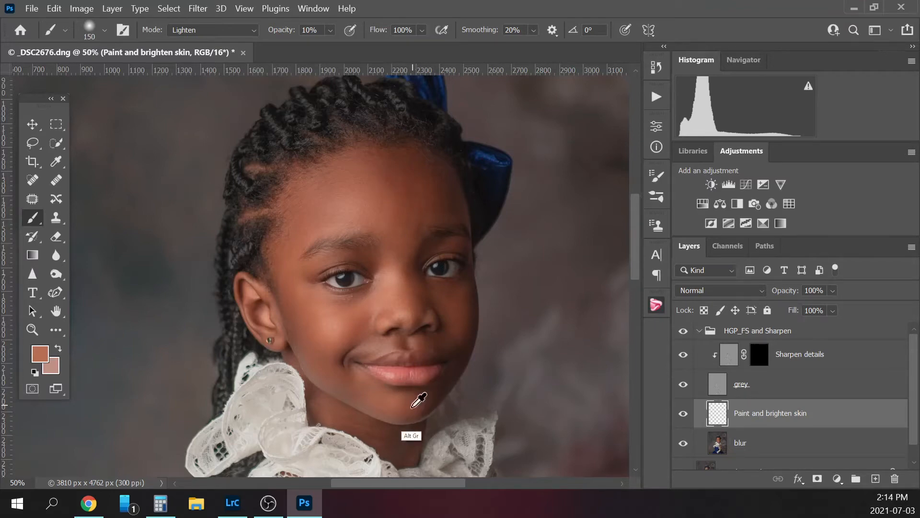
pyautogui.press('[')
pyautogui.press('[')
pyautogui.press('[')
pyautogui.press('[')
pyautogui.press('[')
# Compare the face with the Paint and brighten skin layer hidden and shown.
pyautogui.moveTo(634, 257)
pyautogui.mouseDown()
pyautogui.moveTo(638, 327)
pyautogui.moveTo(632, 265)
pyautogui.mouseUp()
pyautogui.click(683, 419)
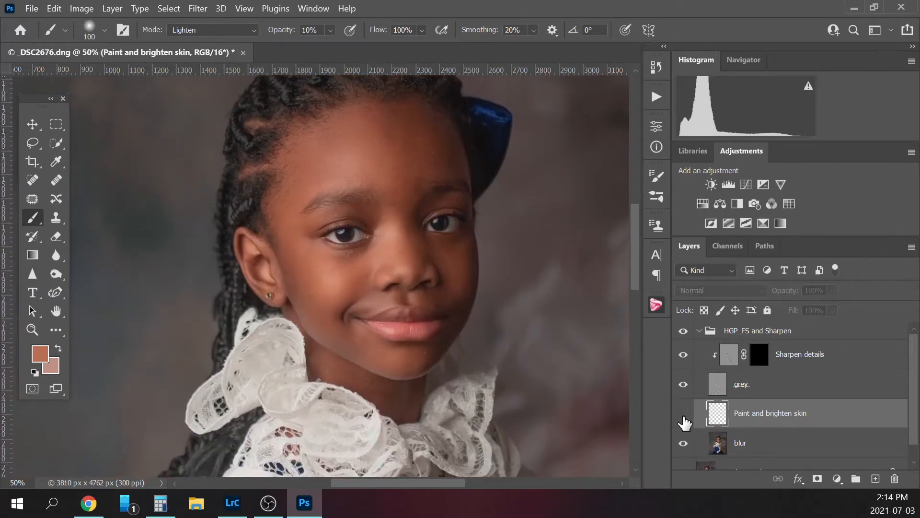
pyautogui.click(684, 421)
# Heal the skin texture under the eye, on the neck and on the forearm on the grey layer with a 35 px Content-Aware healing brush.
pyautogui.click(747, 385)
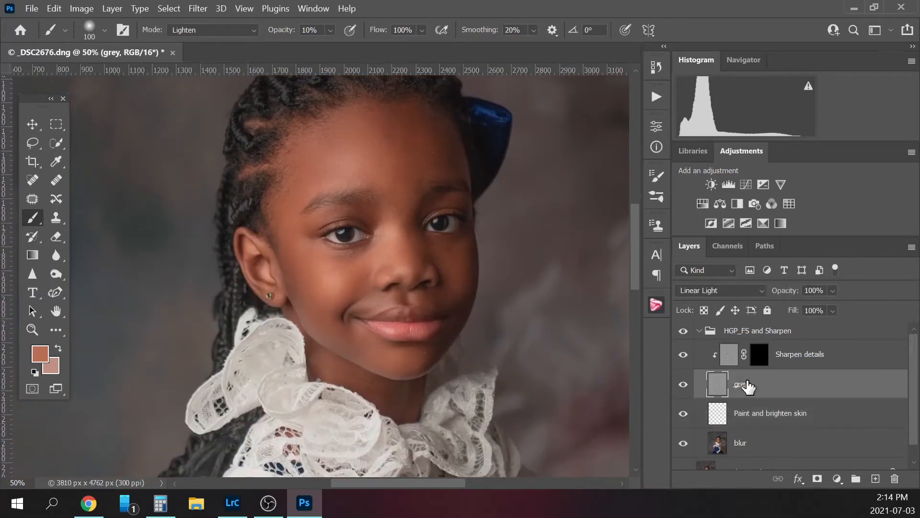
pyautogui.click(32, 182)
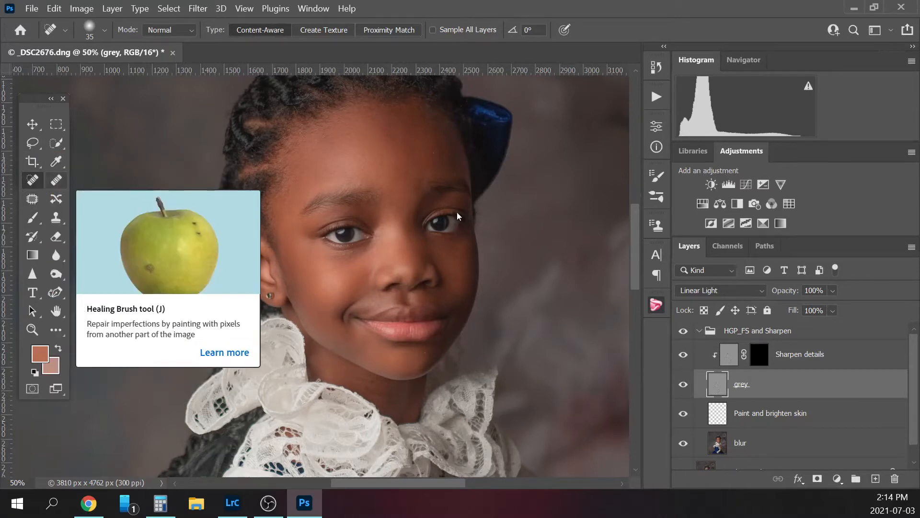
pyautogui.moveTo(466, 259)
pyautogui.mouseDown()
pyautogui.moveTo(469, 269)
pyautogui.moveTo(458, 256)
pyautogui.mouseUp()
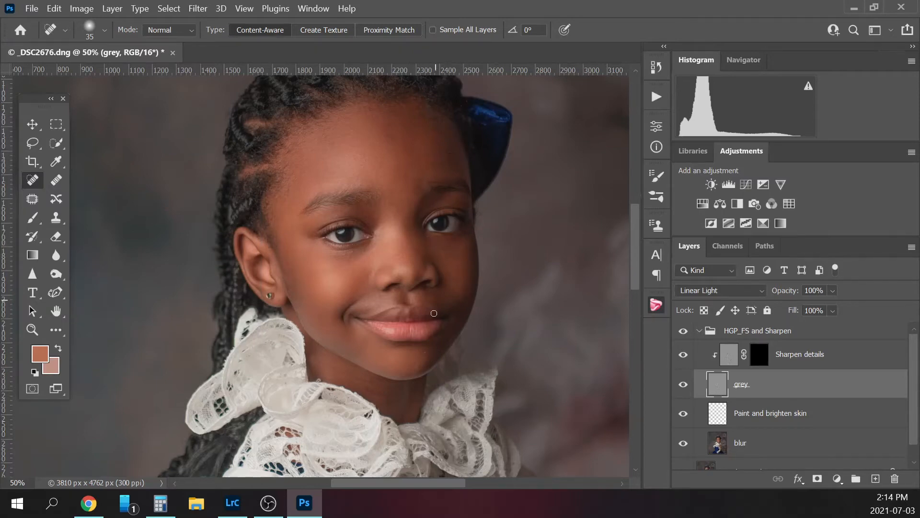
pyautogui.moveTo(633, 219); pyautogui.dragTo(631, 246)
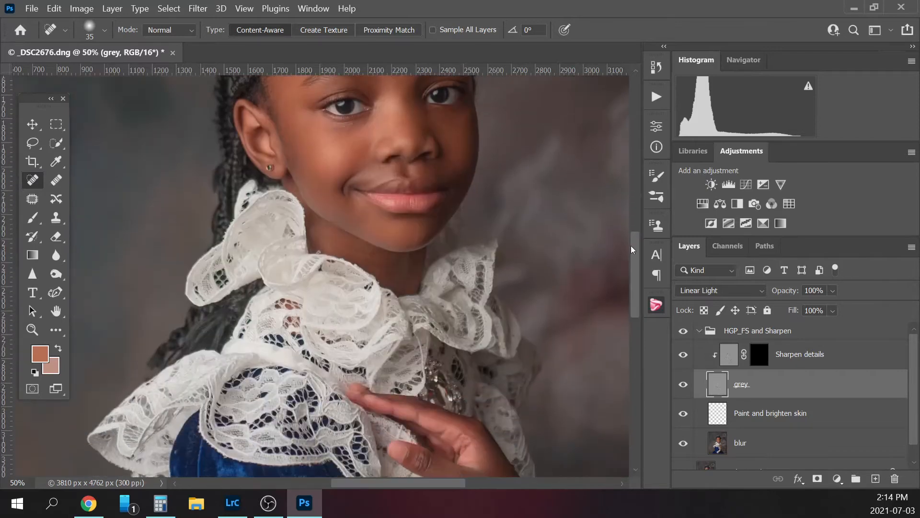
pyautogui.moveTo(368, 262); pyautogui.dragTo(380, 262)
pyautogui.moveTo(634, 255); pyautogui.dragTo(637, 310)
pyautogui.moveTo(502, 297); pyautogui.dragTo(496, 315)
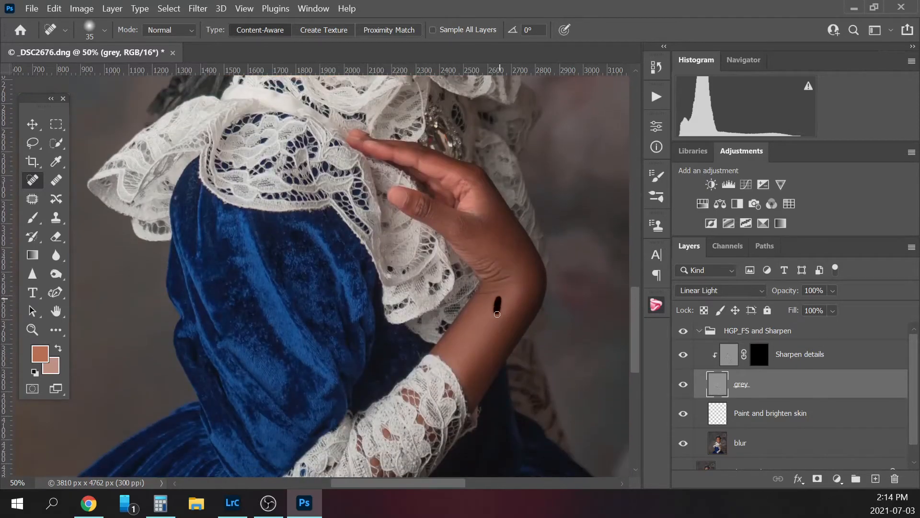
# Target the Sharpen details layer mask with default colors and set the Brush to Normal mode at 100% opacity.
pyautogui.moveTo(637, 315); pyautogui.dragTo(638, 224)
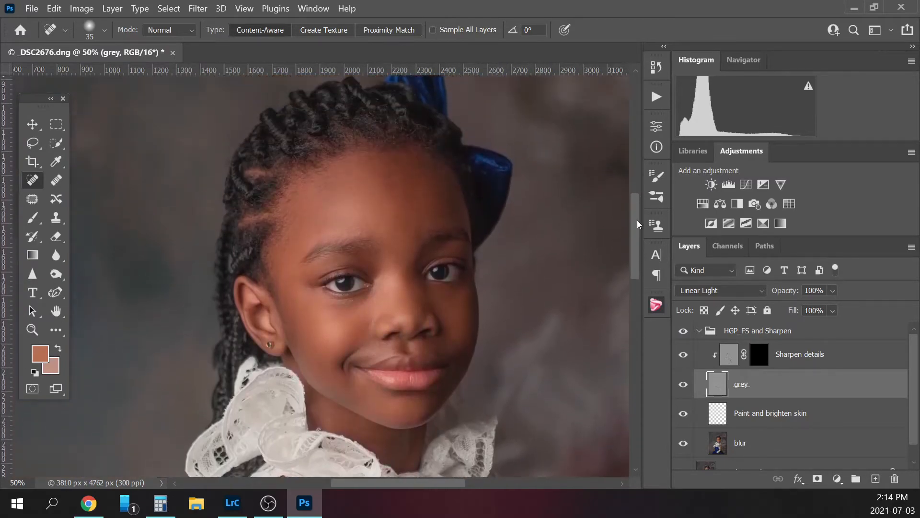
pyautogui.click(759, 354)
pyautogui.press('d')
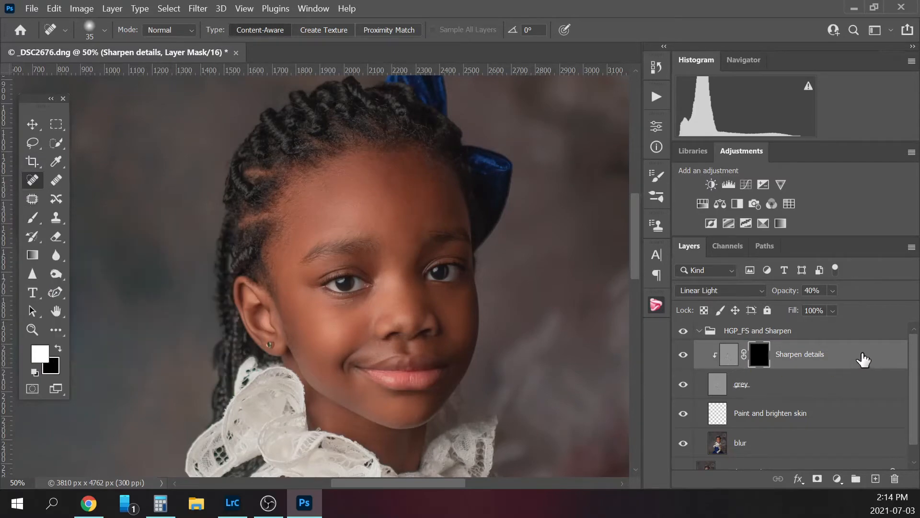
pyautogui.click(32, 217)
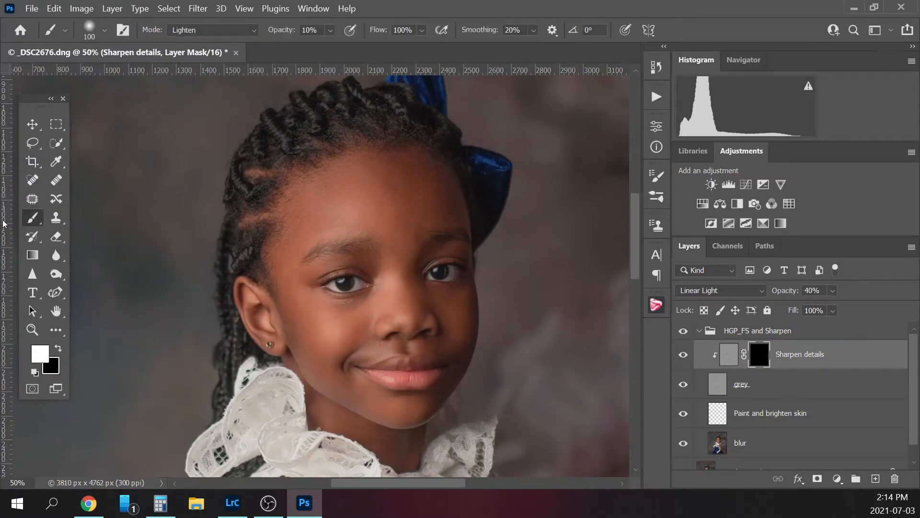
pyautogui.click(246, 32)
pyautogui.click(234, 27)
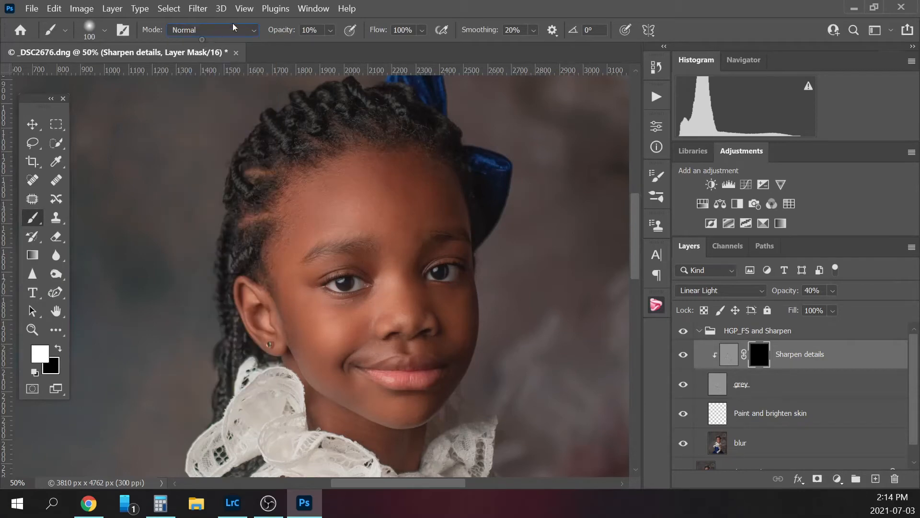
pyautogui.press('0')
pyautogui.click(331, 31)
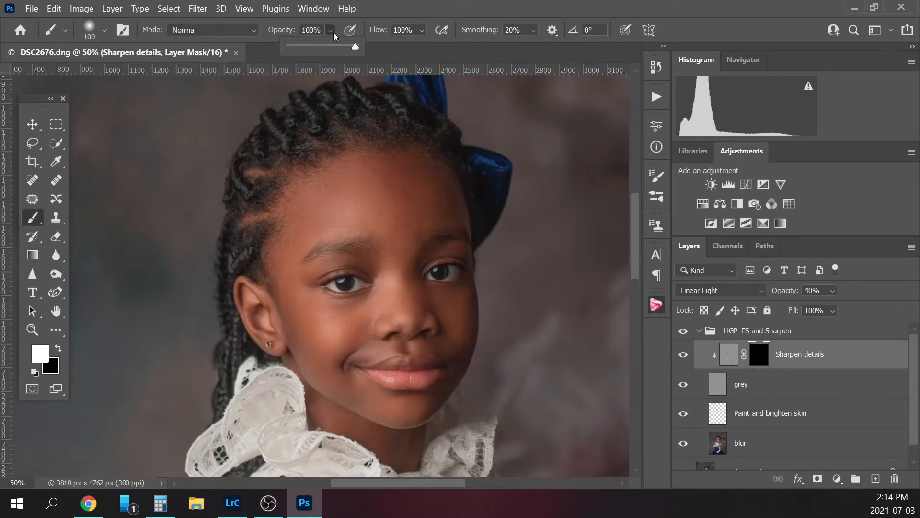
pyautogui.click(436, 285)
# Paint white on the Sharpen details mask over the eyes, eyebrows and lips with a 125 px brush.
pyautogui.press(']')
pyautogui.press(']')
pyautogui.press(']')
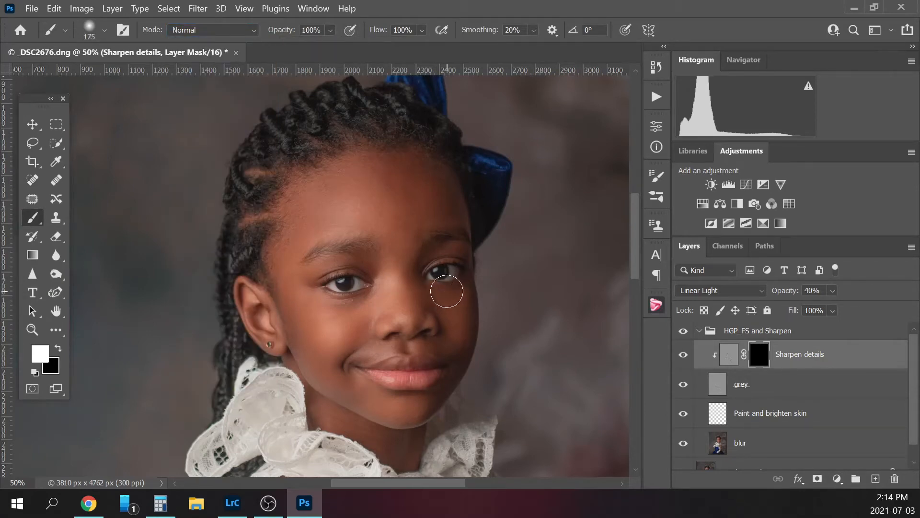
pyautogui.press('[')
pyautogui.press('[')
pyautogui.moveTo(430, 278)
pyautogui.mouseDown()
pyautogui.moveTo(456, 244)
pyautogui.moveTo(436, 246)
pyautogui.moveTo(462, 232)
pyautogui.mouseUp()
pyautogui.moveTo(356, 250)
pyautogui.mouseDown()
pyautogui.moveTo(331, 276)
pyautogui.moveTo(371, 286)
pyautogui.mouseUp()
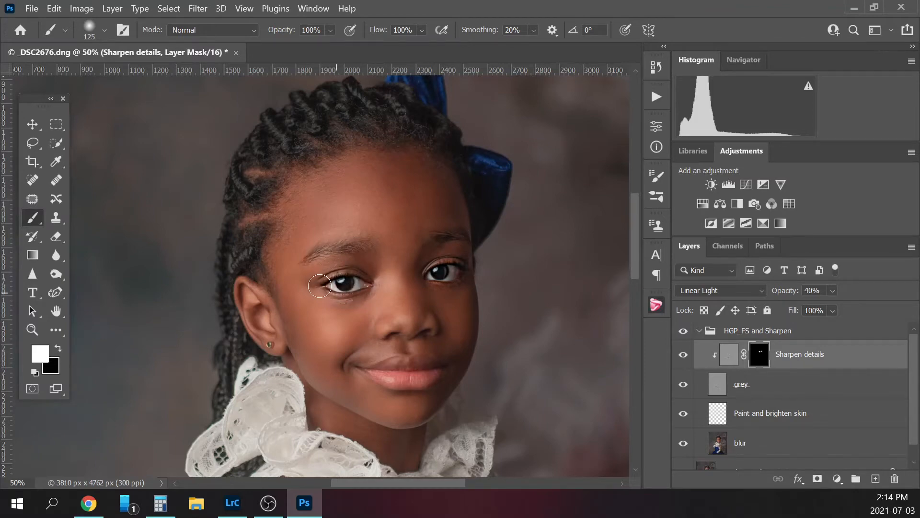
pyautogui.moveTo(403, 375)
pyautogui.mouseDown()
pyautogui.moveTo(372, 373)
pyautogui.moveTo(405, 382)
pyautogui.mouseUp()
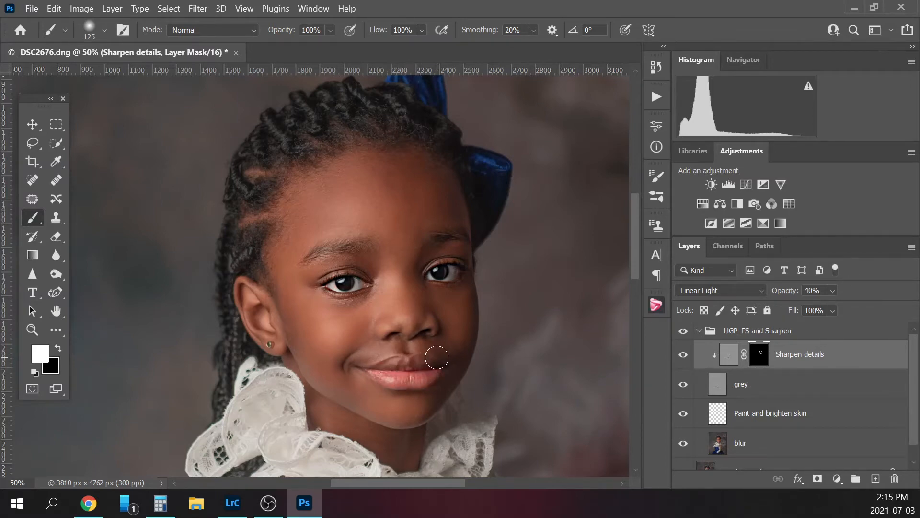
# Set the Sharpen details layer's opacity to 30%.
pyautogui.hotkey('ctrl', '-')
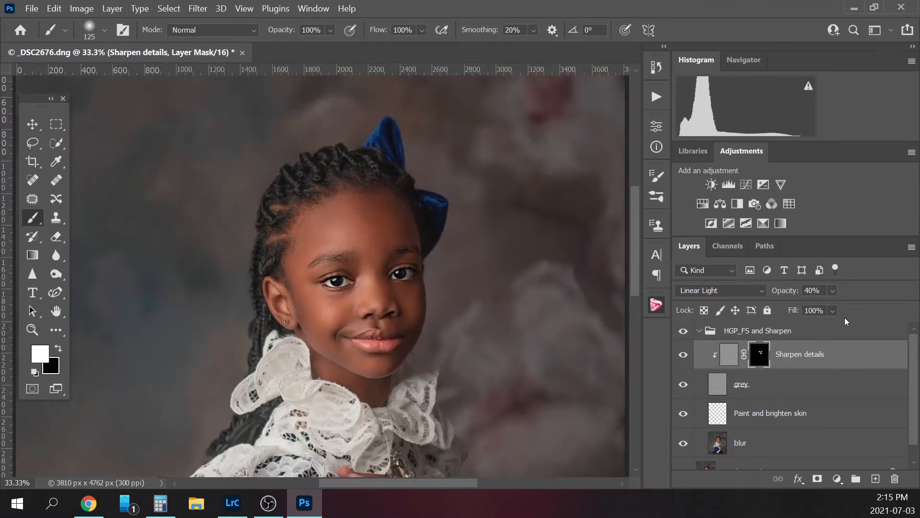
pyautogui.click(819, 291)
pyautogui.write('30')
# Set the Sharpen details layer's opacity to 25% and collapse the HGP_FS and Sharpen group.
pyautogui.hotkey('ctrl', '+')
pyautogui.hotkey('ctrl', '+')
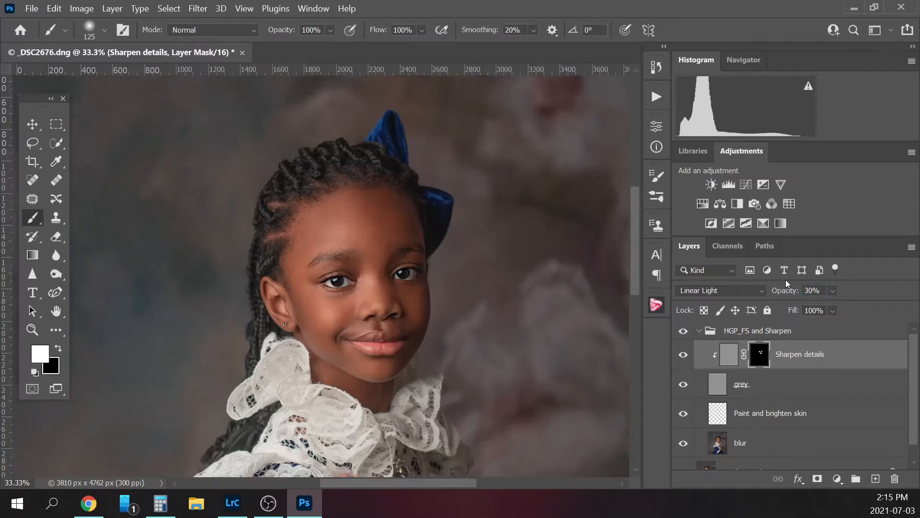
pyautogui.click(822, 290)
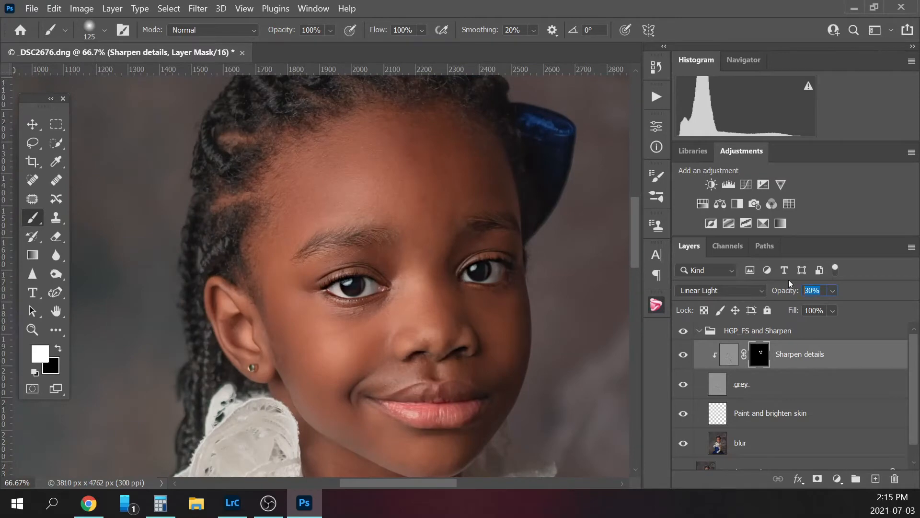
pyautogui.write('25')
pyautogui.click(700, 331)
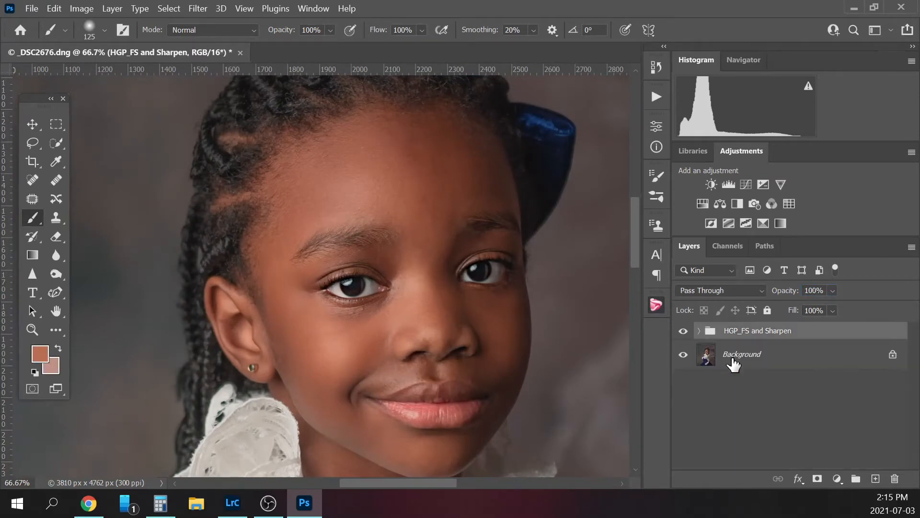
# Compare the portrait with the HGP_FS and Sharpen group hidden and shown, and flatten the image.
pyautogui.click(683, 332)
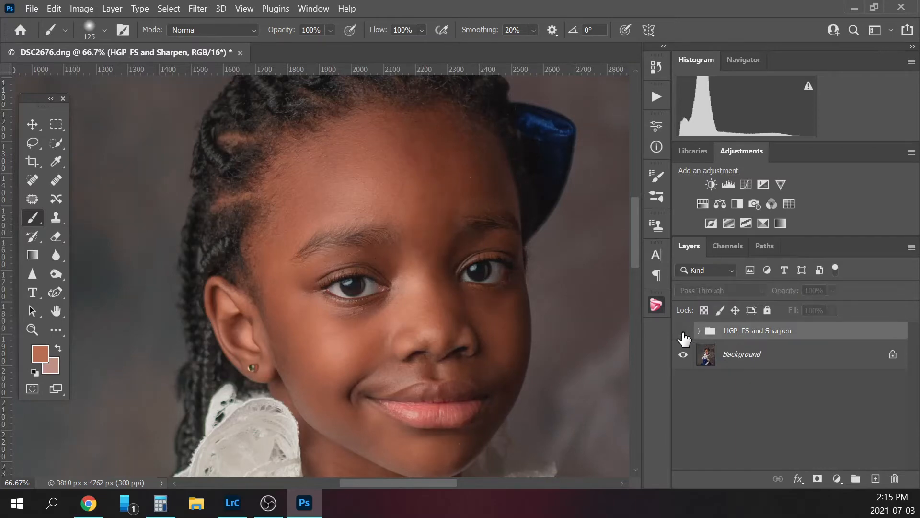
pyautogui.click(683, 330)
pyautogui.hotkey('ctrl', '-')
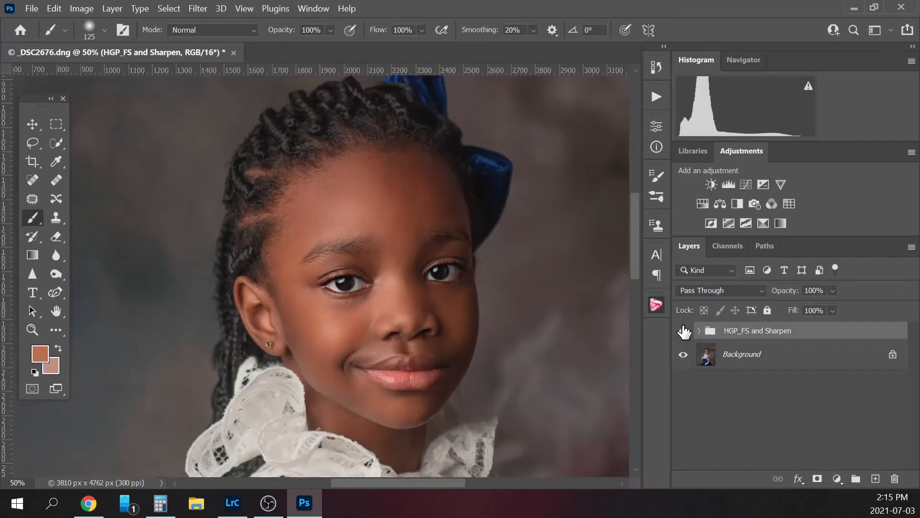
pyautogui.click(683, 331)
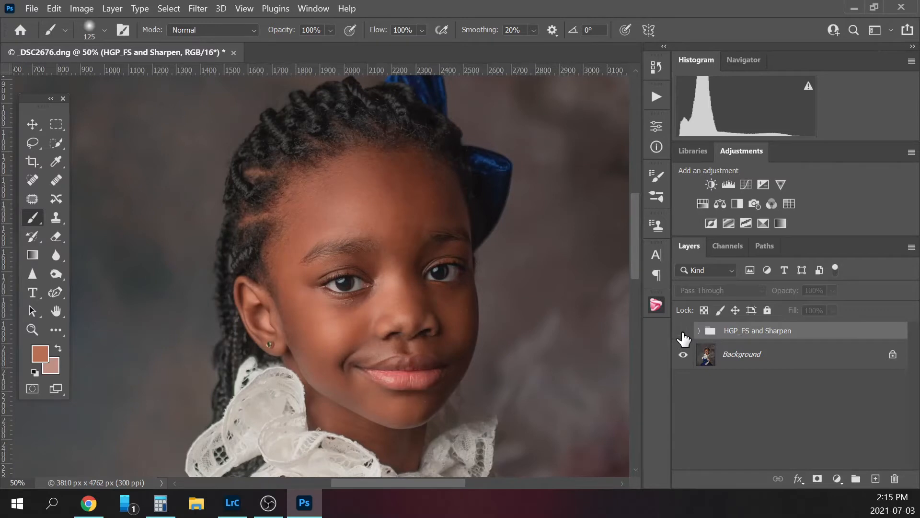
pyautogui.click(682, 330)
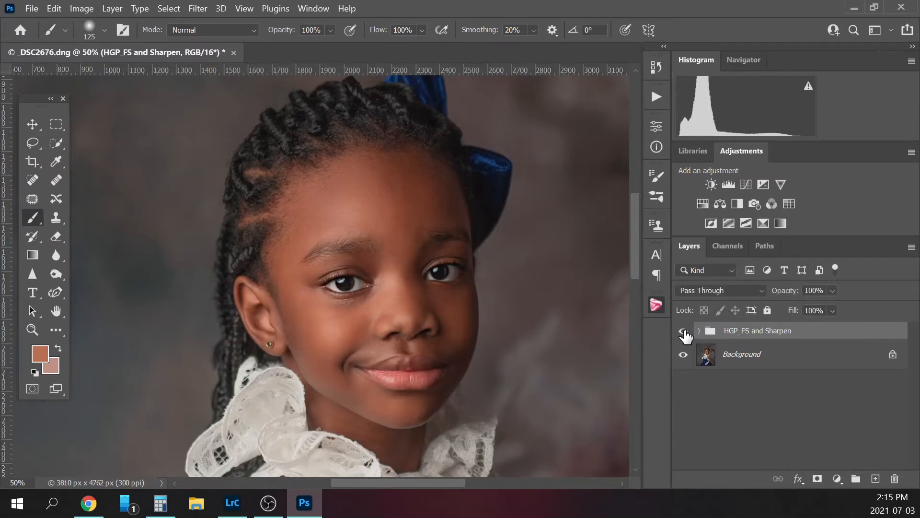
pyautogui.hotkey('ctrl', '-')
pyautogui.hotkey('ctrl', '-')
pyautogui.rightClick(792, 353)
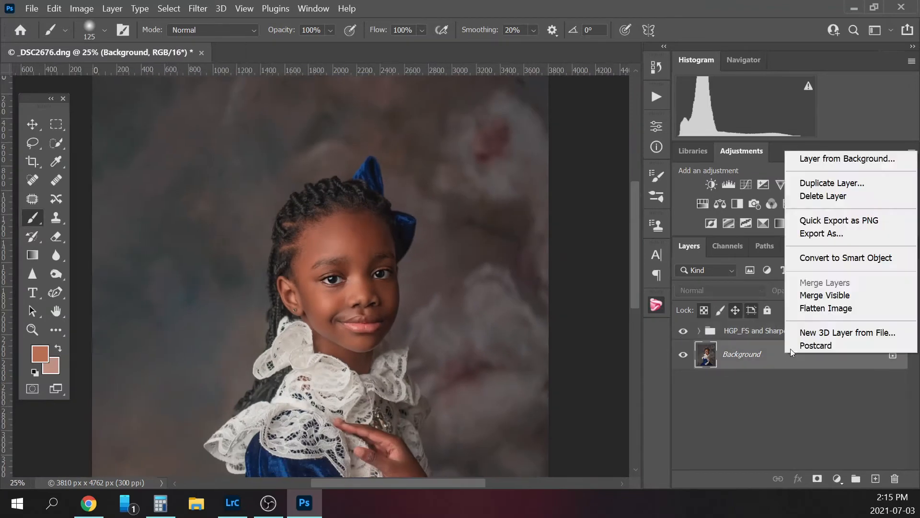
pyautogui.click(833, 309)
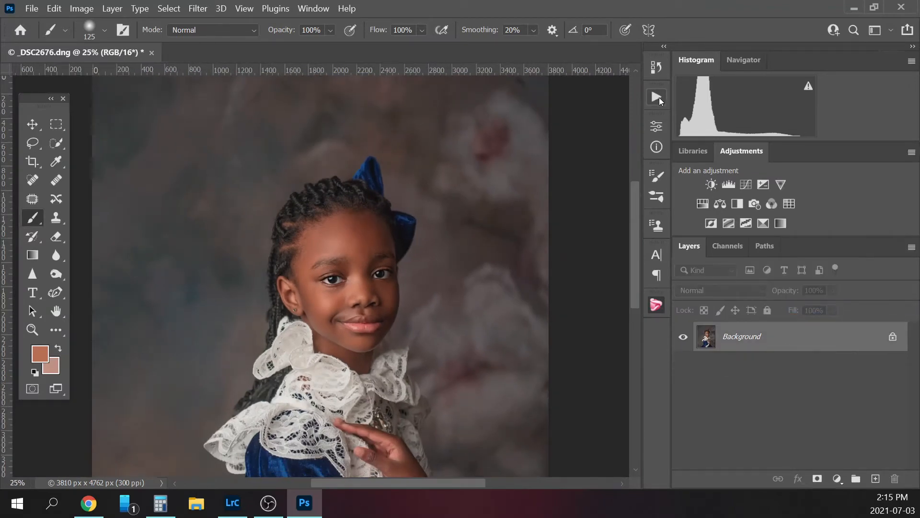
# Run the Skin paint effect (contrast) action from the HGP Painted Beauty Collection and dismiss its message.
pyautogui.click(657, 98)
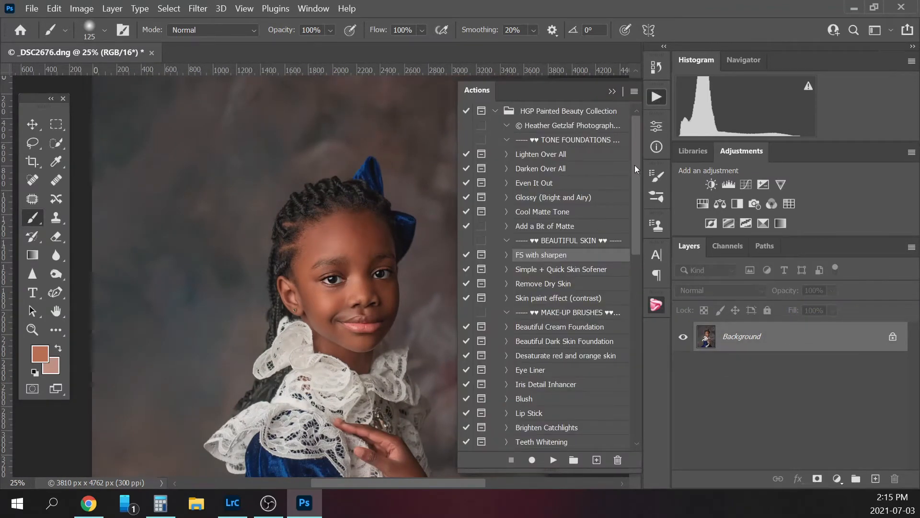
pyautogui.moveTo(634, 168); pyautogui.dragTo(635, 188)
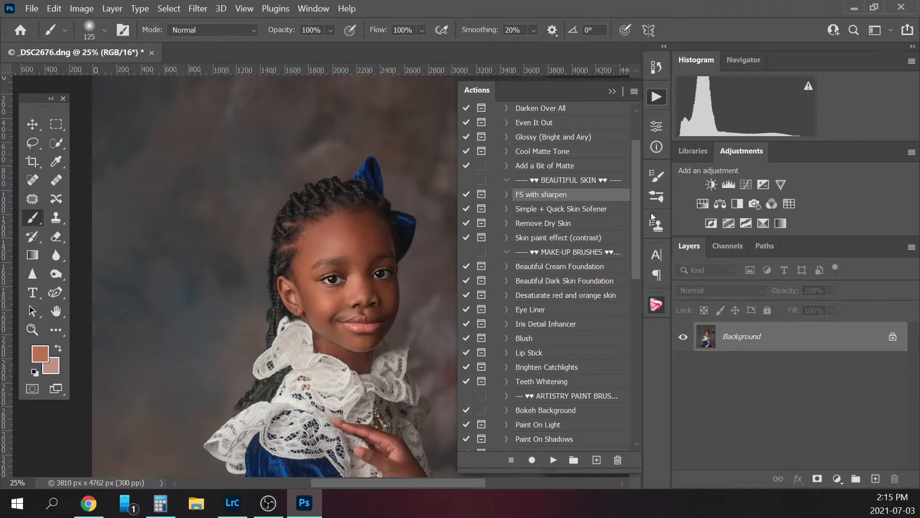
pyautogui.moveTo(635, 220); pyautogui.dragTo(636, 194)
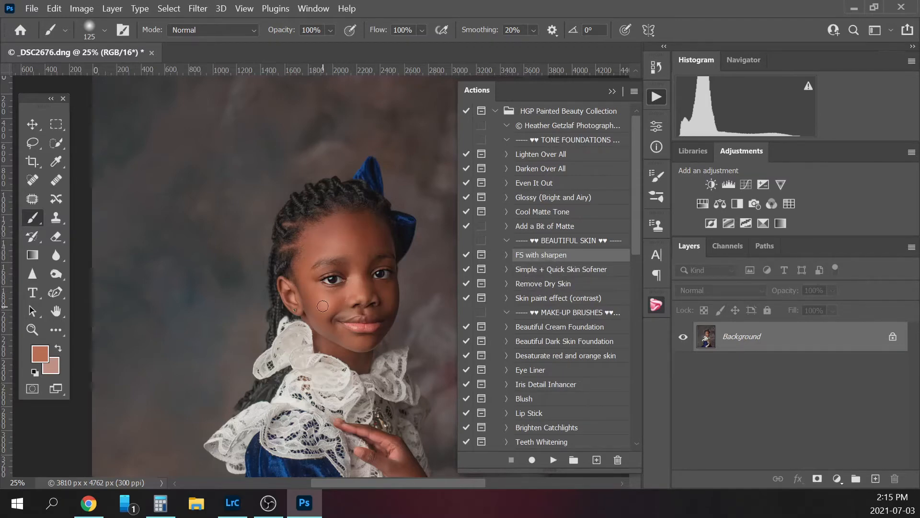
pyautogui.click(570, 287)
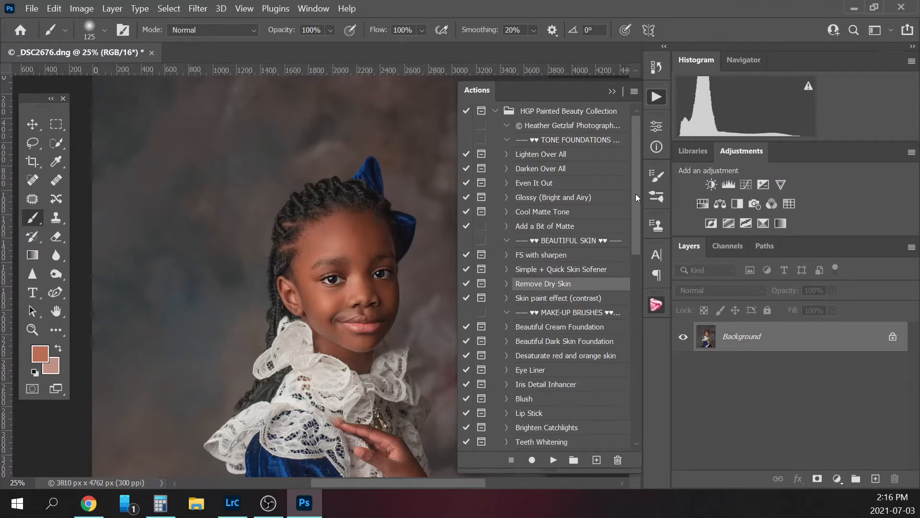
pyautogui.scroll(-3, 636, 208)
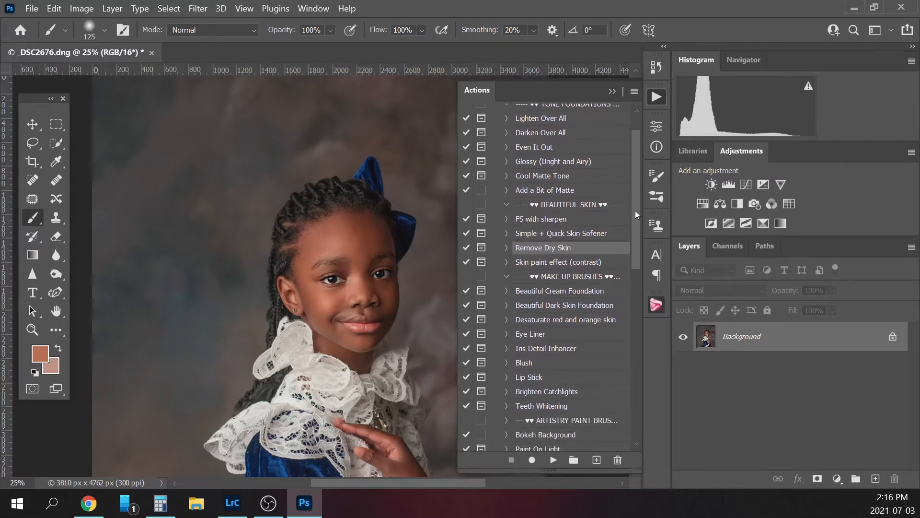
pyautogui.click(544, 263)
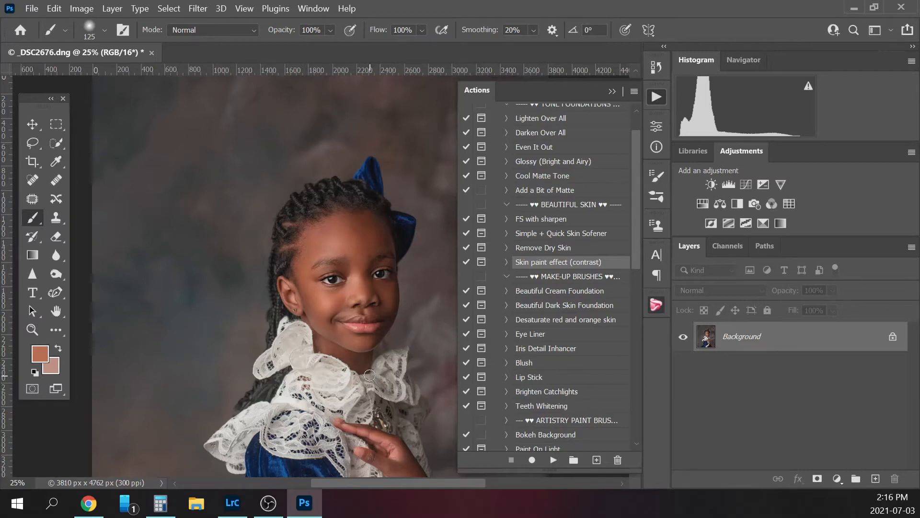
pyautogui.click(554, 460)
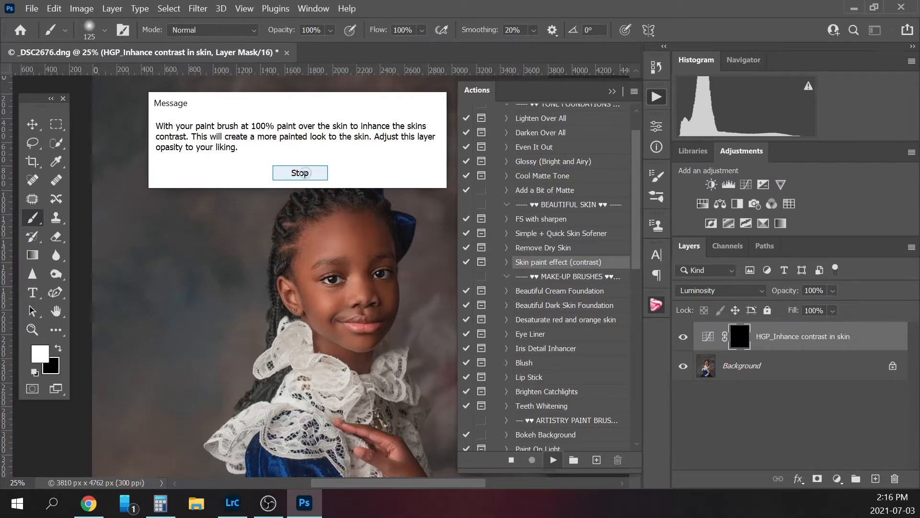
pyautogui.click(300, 173)
pyautogui.click(613, 93)
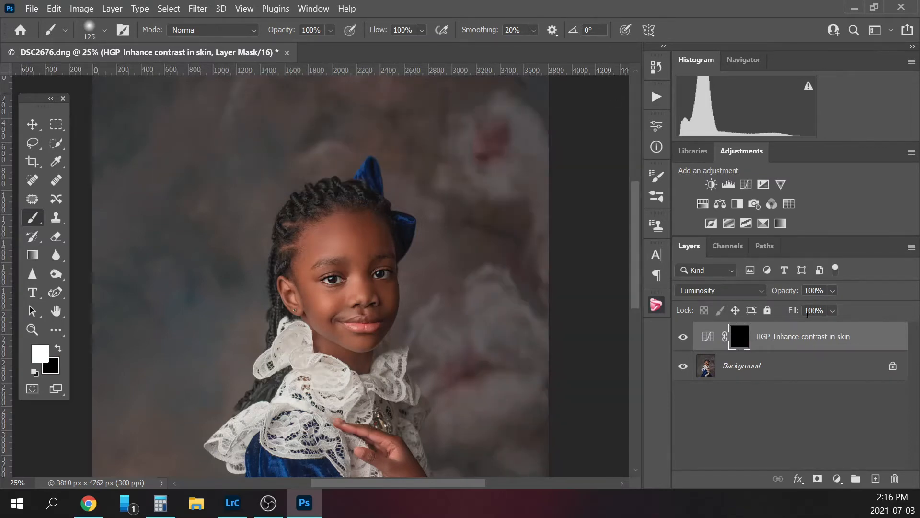
# Paint white over the facial skin on the HGP_Inhance contrast in skin mask with an enlarged brush.
pyautogui.press(']')
pyautogui.press(']')
pyautogui.press(']')
pyautogui.press(']')
pyautogui.press(']')
pyautogui.press('[')
pyautogui.press('[')
pyautogui.moveTo(342, 240)
pyautogui.mouseDown()
pyautogui.moveTo(376, 240)
pyautogui.moveTo(352, 253)
pyautogui.moveTo(354, 296)
pyautogui.moveTo(370, 297)
pyautogui.moveTo(360, 281)
pyautogui.moveTo(330, 298)
pyautogui.moveTo(315, 294)
pyautogui.moveTo(304, 262)
pyautogui.moveTo(319, 321)
pyautogui.moveTo(341, 289)
pyautogui.moveTo(315, 320)
pyautogui.moveTo(327, 335)
pyautogui.moveTo(369, 344)
pyautogui.moveTo(363, 363)
pyautogui.moveTo(344, 349)
pyautogui.moveTo(374, 291)
pyautogui.moveTo(384, 307)
pyautogui.moveTo(390, 297)
pyautogui.moveTo(386, 325)
pyautogui.mouseUp()
# Paint white over the hand and wrist on the HGP_Inhance contrast in skin mask with a 150 px brush.
pyautogui.press('[')
pyautogui.press('[')
pyautogui.press('[')
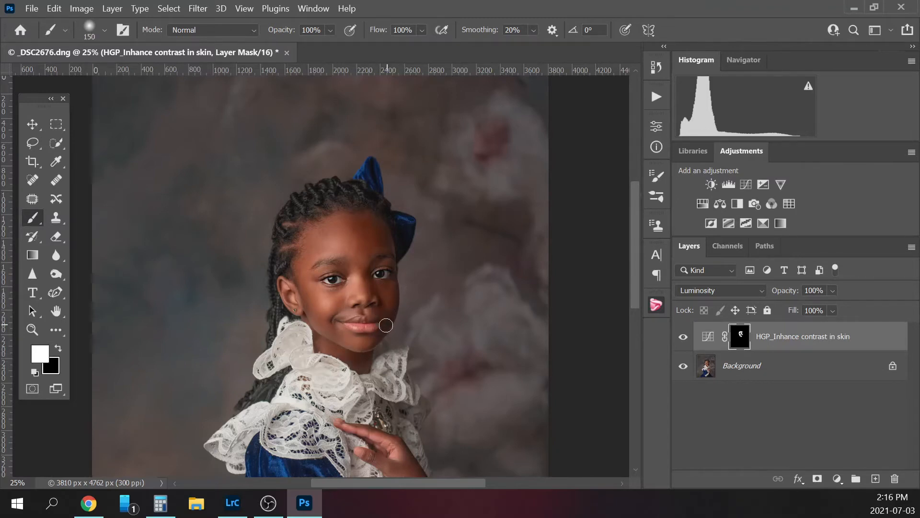
pyautogui.moveTo(635, 233); pyautogui.dragTo(631, 273)
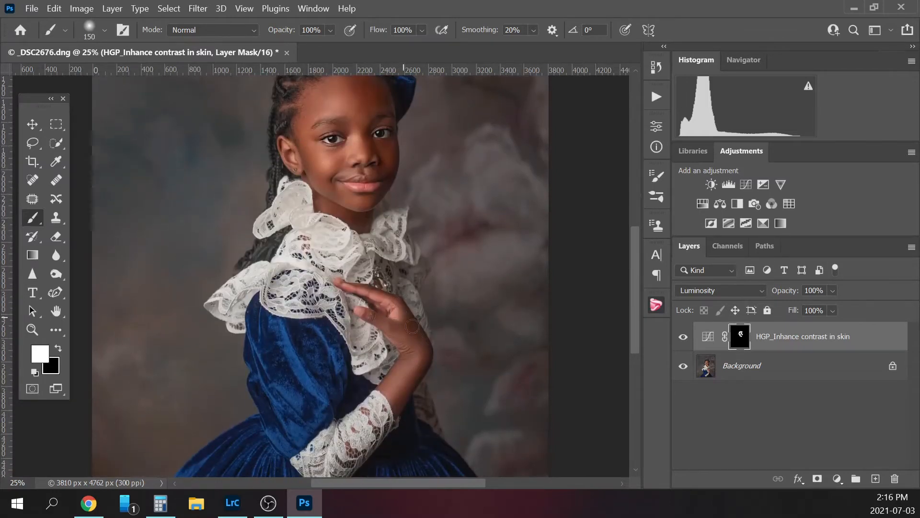
pyautogui.moveTo(393, 328)
pyautogui.mouseDown()
pyautogui.moveTo(414, 349)
pyautogui.moveTo(394, 383)
pyautogui.moveTo(405, 386)
pyautogui.moveTo(422, 350)
pyautogui.moveTo(392, 386)
pyautogui.moveTo(419, 345)
pyautogui.moveTo(415, 318)
pyautogui.mouseUp()
pyautogui.hotkey('ctrl', '-')
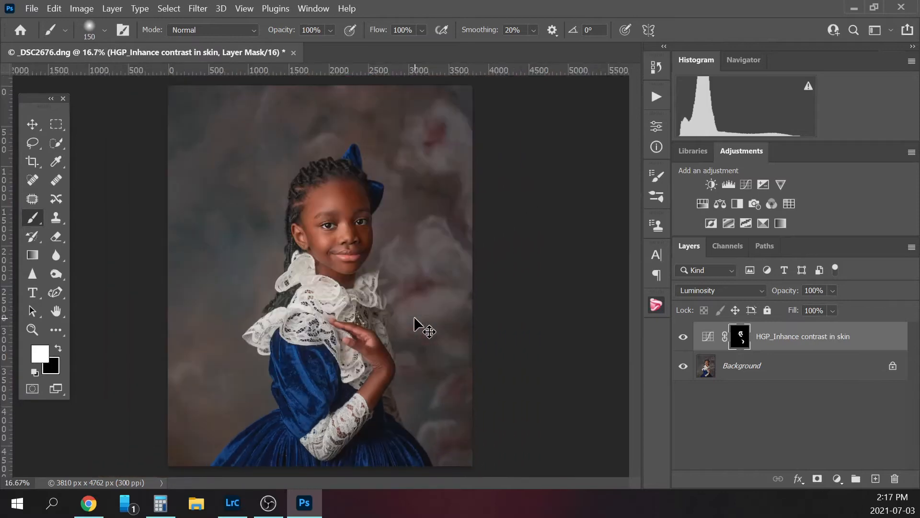
# Compare the portrait with the HGP_Inhance contrast in skin layer hidden and shown.
pyautogui.click(685, 339)
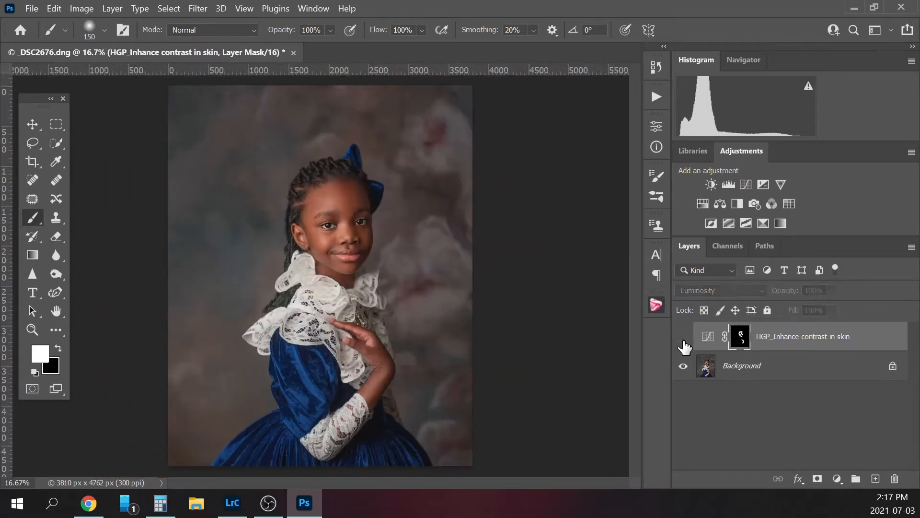
pyautogui.click(684, 340)
pyautogui.click(684, 339)
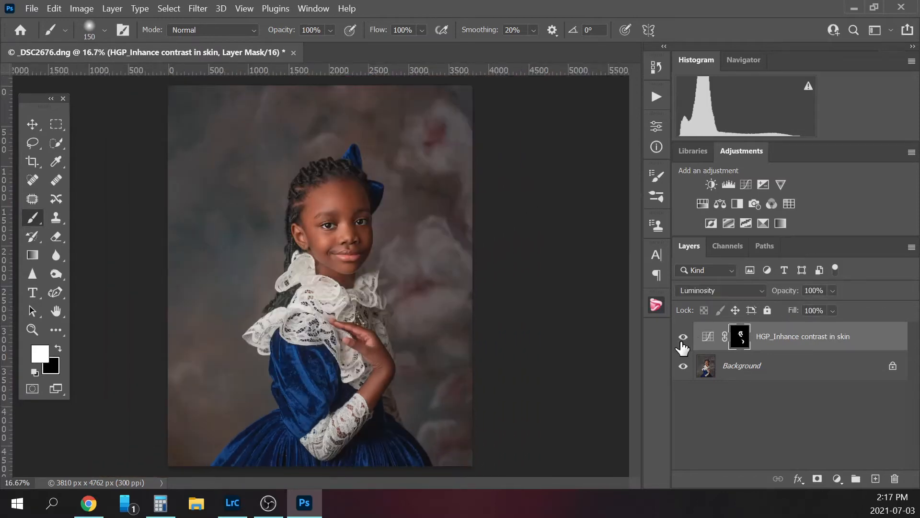
pyautogui.click(684, 340)
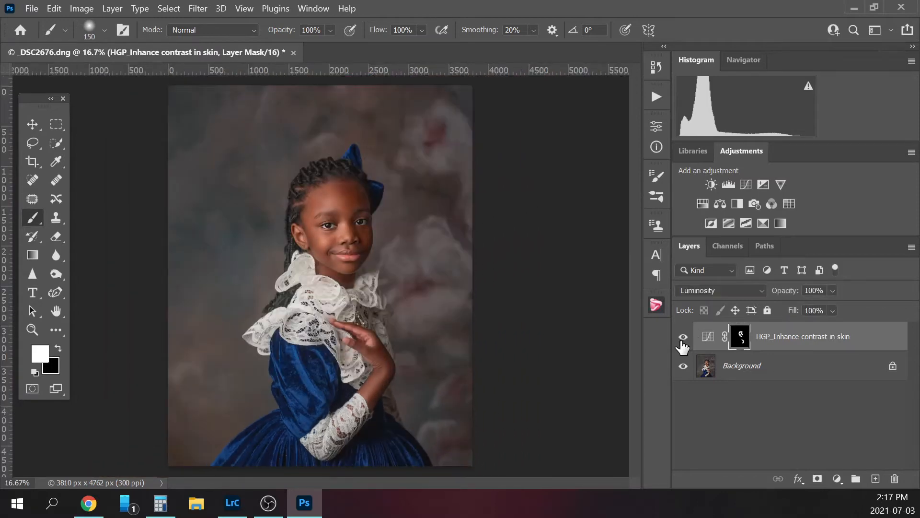
pyautogui.click(832, 291)
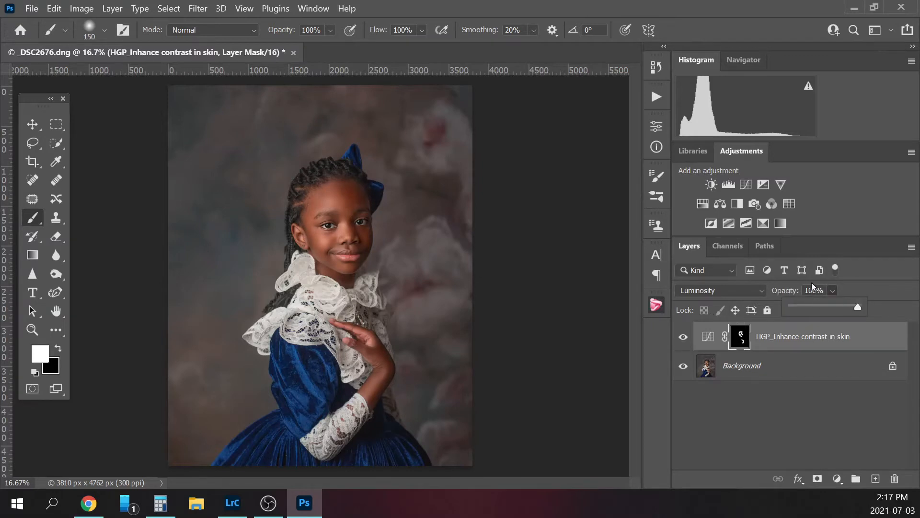
pyautogui.click(683, 340)
pyautogui.click(684, 341)
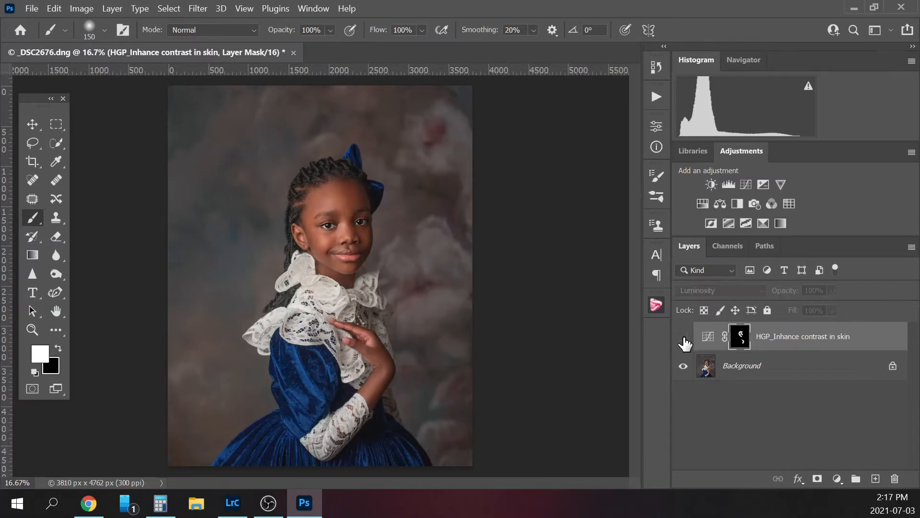
pyautogui.click(684, 341)
# Set the HGP_Inhance contrast in skin layer's opacity to 20%, checking the effect by toggling its visibility.
pyautogui.click(833, 291)
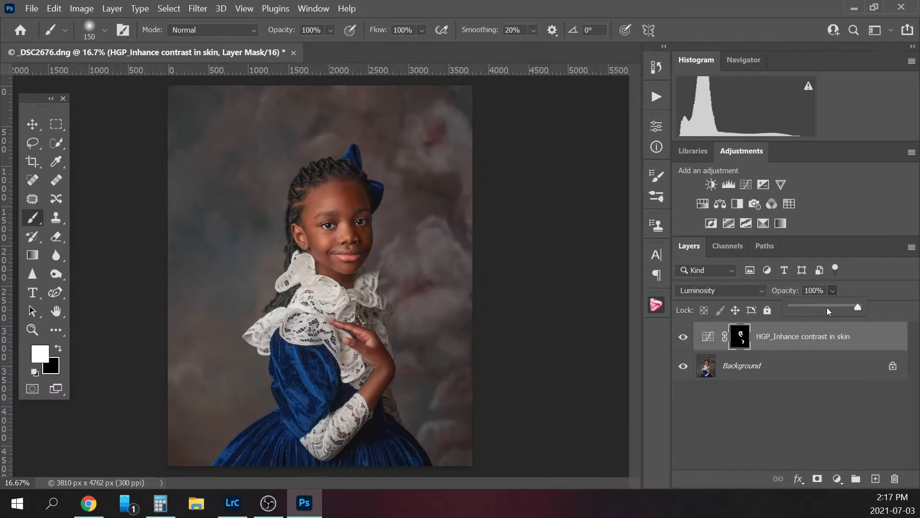
pyautogui.click(823, 306)
pyautogui.moveTo(808, 311); pyautogui.dragTo(806, 310)
pyautogui.click(684, 338)
pyautogui.click(684, 338)
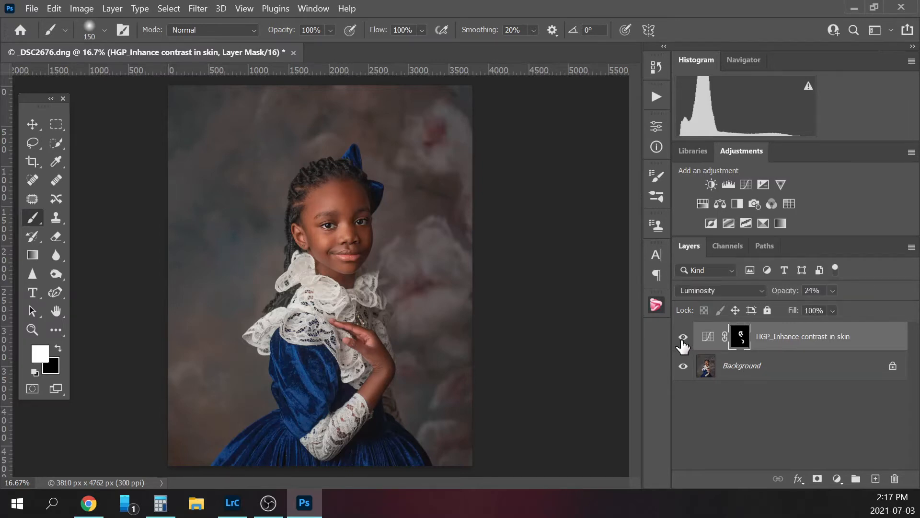
pyautogui.click(683, 339)
pyautogui.click(682, 342)
pyautogui.click(799, 291)
pyautogui.write('20')
pyautogui.press('Return')
# Flatten the skin contrast layer into the Background.
pyautogui.click(777, 372)
pyautogui.rightClick(780, 370)
pyautogui.click(839, 320)
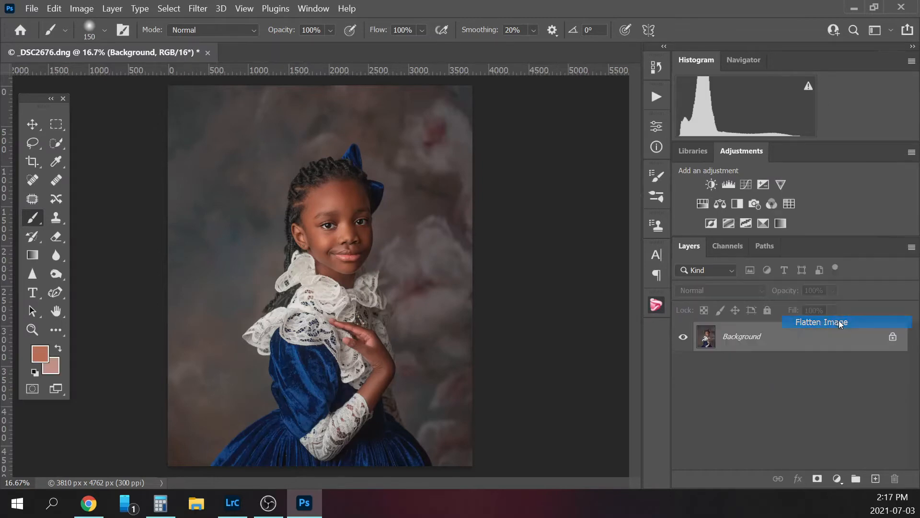
# Run the Beautiful Dark Skin Foundation action, allowing it to flatten the image, and dismiss its painting message.
pyautogui.click(656, 97)
pyautogui.scroll(-4, 635, 246)
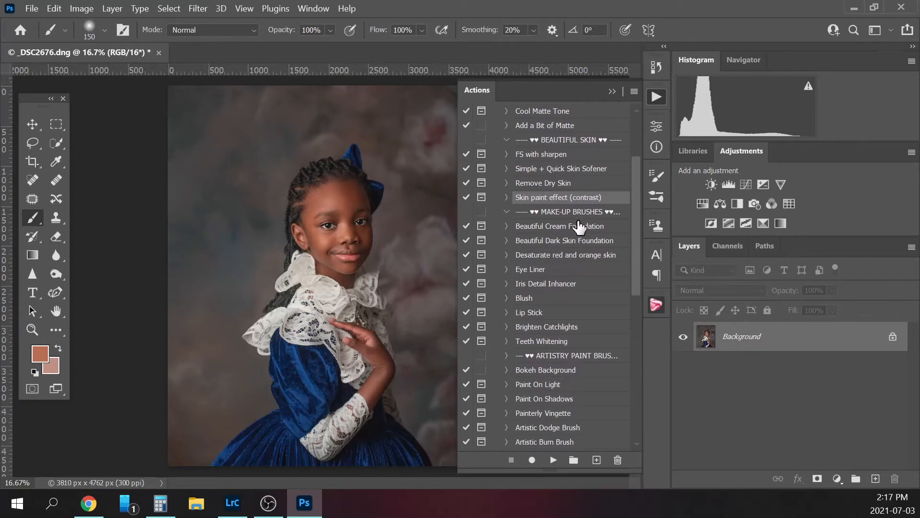
pyautogui.click(540, 241)
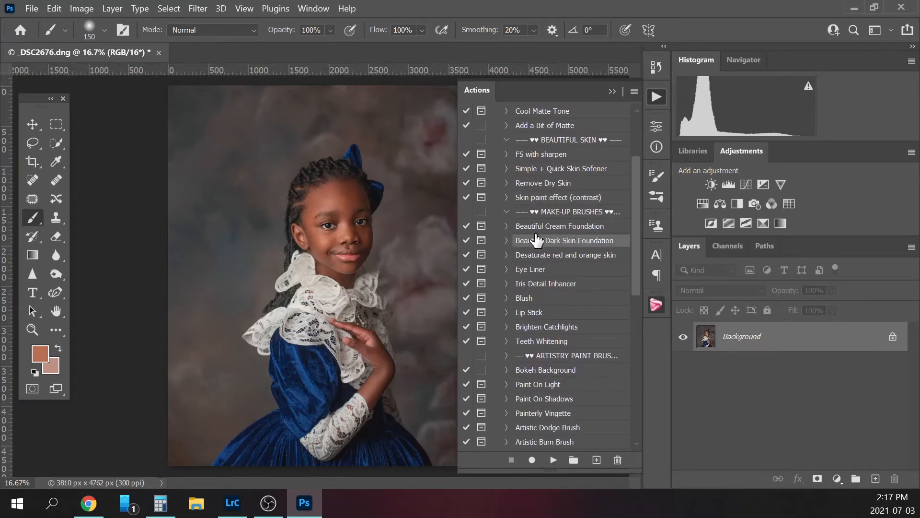
pyautogui.click(553, 460)
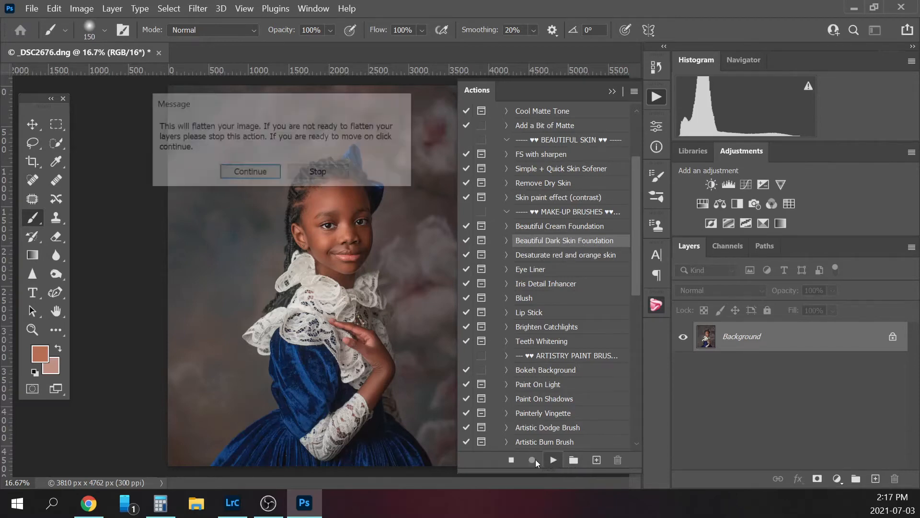
pyautogui.click(254, 173)
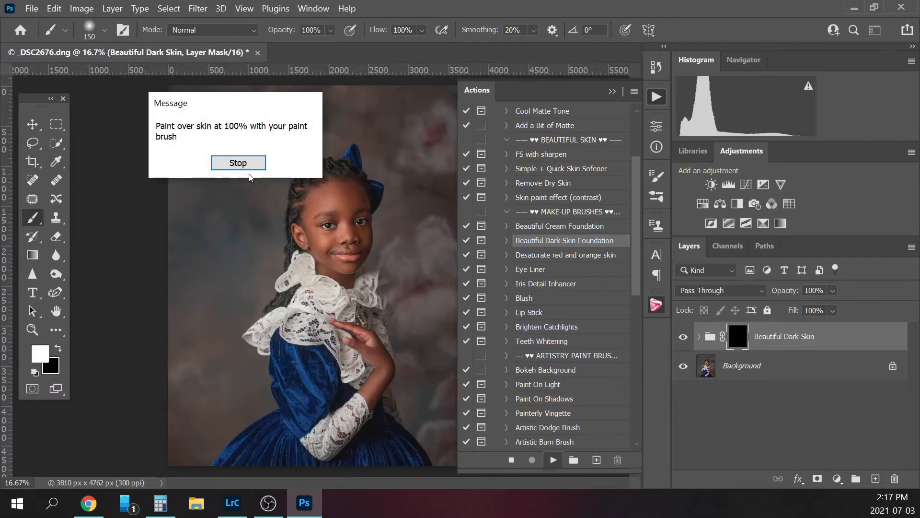
pyautogui.click(246, 163)
pyautogui.click(612, 92)
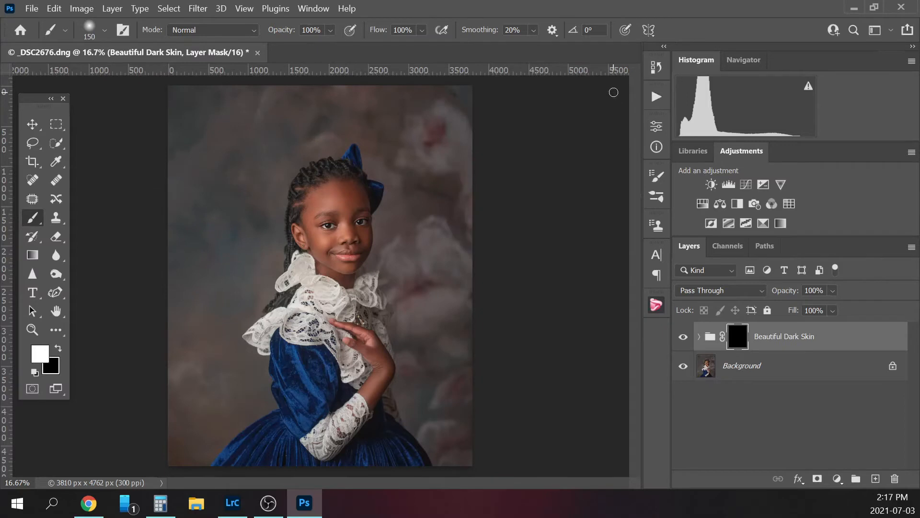
# Paint white over the face on the Beautiful Dark Skin group's mask, resizing the brush to fit the skin areas.
pyautogui.press(']')
pyautogui.press(']')
pyautogui.press(']')
pyautogui.press(']')
pyautogui.press(']')
pyautogui.moveTo(318, 197); pyautogui.dragTo(319, 185)
pyautogui.press('[')
pyautogui.press('[')
pyautogui.click(335, 236)
# Paint white over the hand and lace-covered forearm on the Beautiful Dark Skin mask with a 200 px brush.
pyautogui.press('[')
pyautogui.press('[')
pyautogui.press('[')
pyautogui.press('[')
pyautogui.press('[')
pyautogui.press(']')
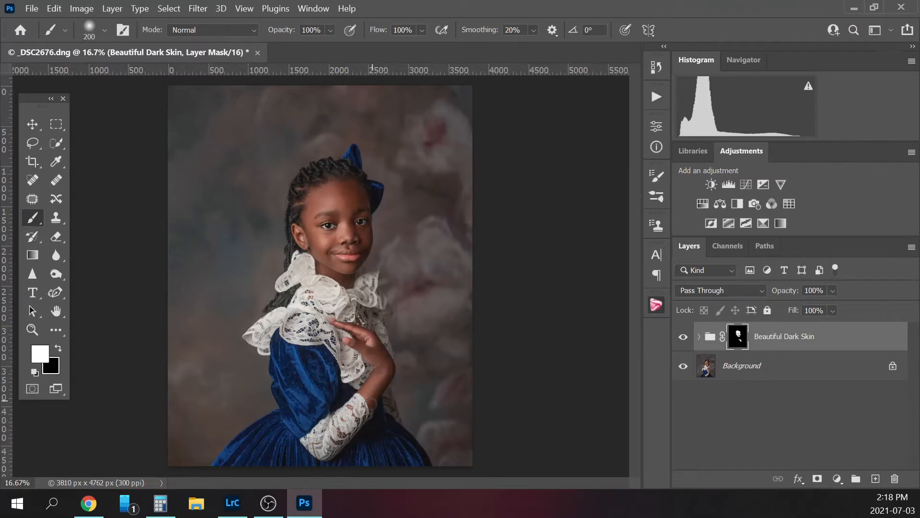
pyautogui.moveTo(370, 399); pyautogui.dragTo(337, 428)
# Lower the Beautiful Dark Skin group's opacity and compare the skin with the group hidden and shown.
pyautogui.click(683, 337)
pyautogui.click(683, 337)
pyautogui.click(833, 290)
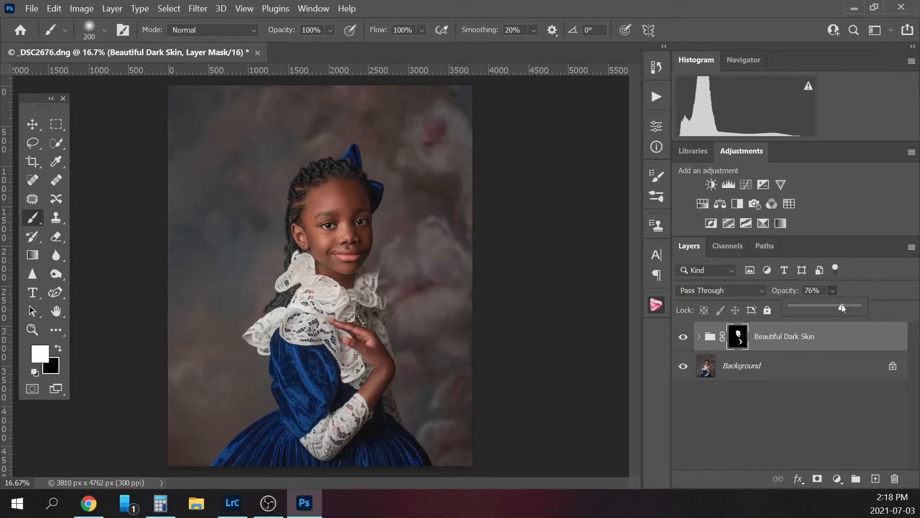
pyautogui.click(801, 290)
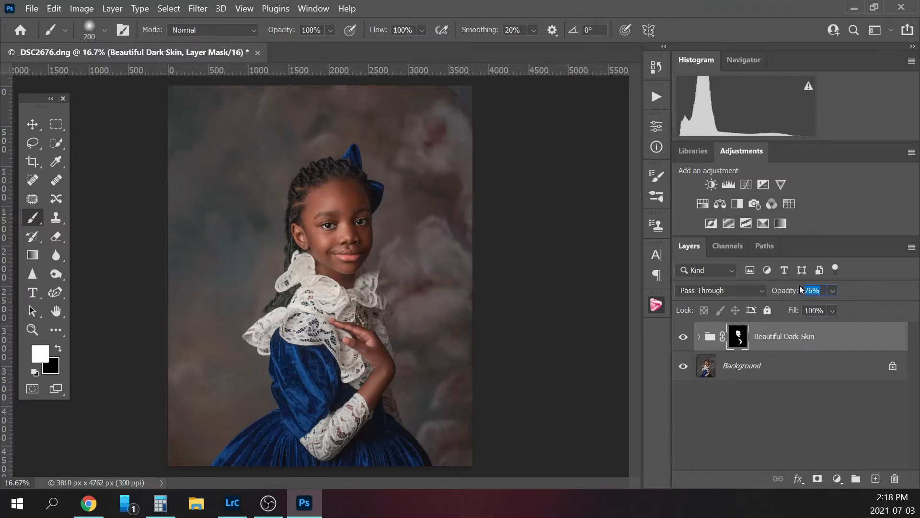
pyautogui.write('7')
pyautogui.click(683, 339)
pyautogui.click(683, 340)
# Flatten the Beautiful Dark Skin group into the Background.
pyautogui.click(792, 371)
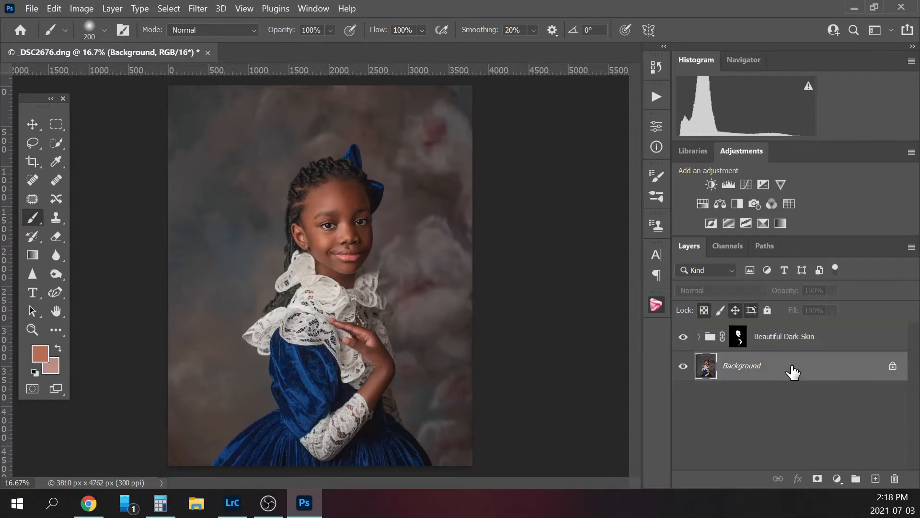
pyautogui.rightClick(793, 371)
pyautogui.click(764, 370)
# Run the Eye Liner action on the flattened image and continue past both of its messages.
pyautogui.click(657, 98)
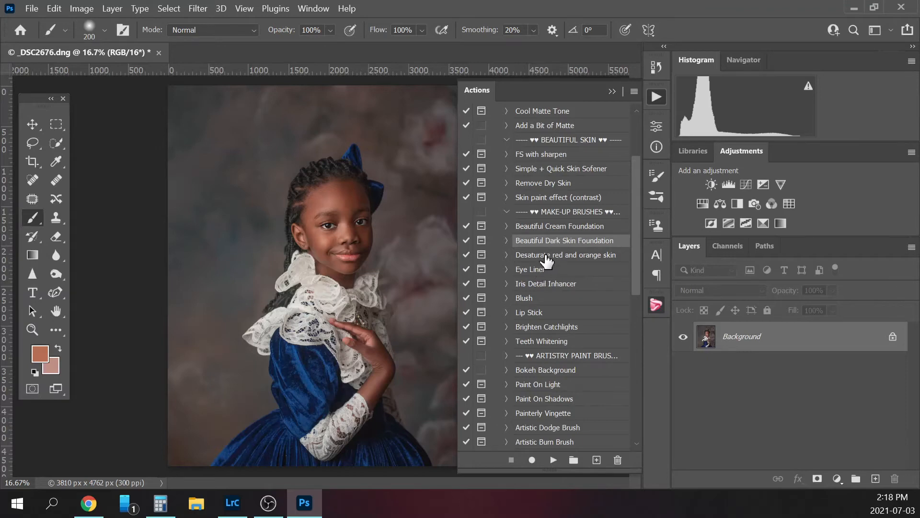
pyautogui.click(530, 272)
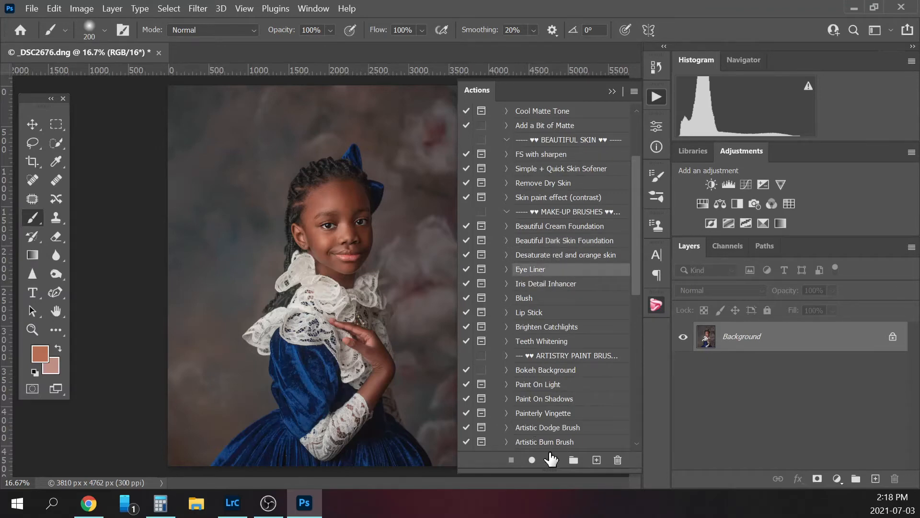
pyautogui.click(554, 459)
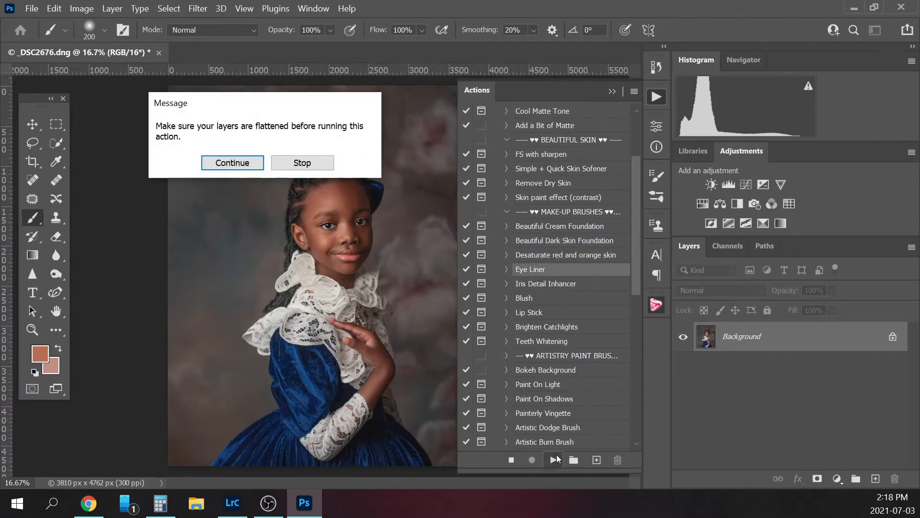
pyautogui.click(242, 163)
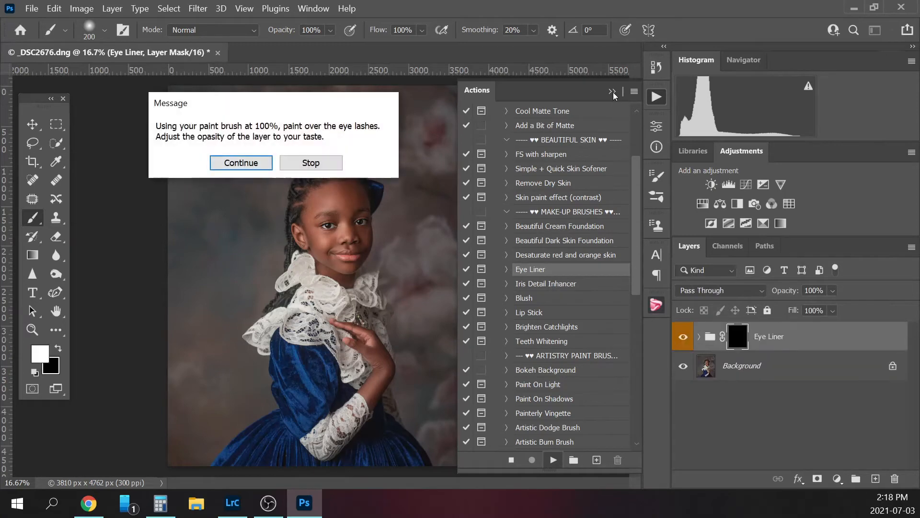
pyautogui.click(241, 162)
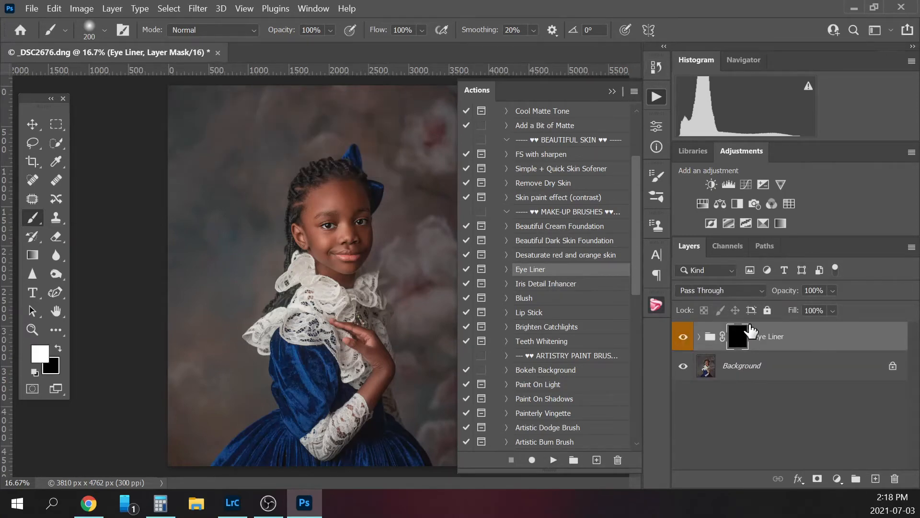
# Paint white along the lash lines of both eyes on the Eye Liner mask with a 10 px brush.
pyautogui.hotkey('ctrl', '+')
pyautogui.hotkey('ctrl', '+')
pyautogui.click(613, 91)
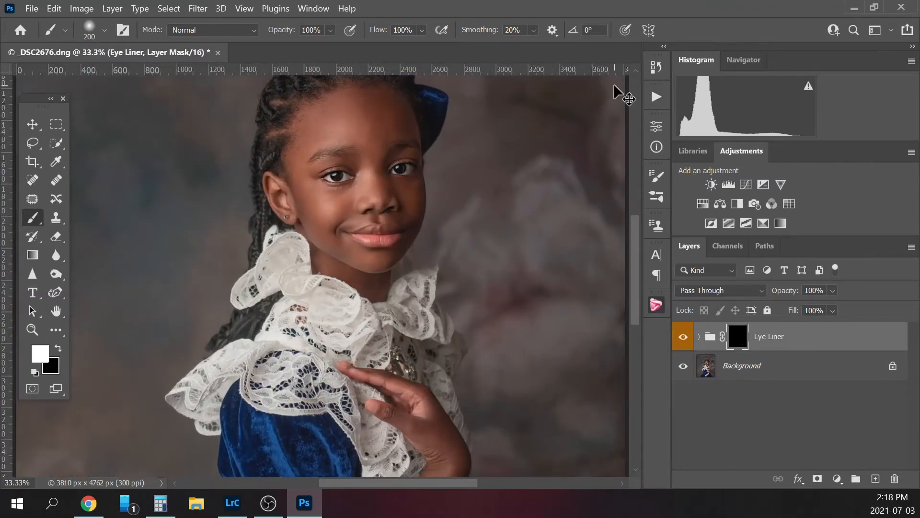
pyautogui.hotkey('ctrl', '+')
pyautogui.moveTo(637, 275); pyautogui.dragTo(633, 248)
pyautogui.hotkey('ctrl', '+')
pyautogui.hotkey('ctrl', '+')
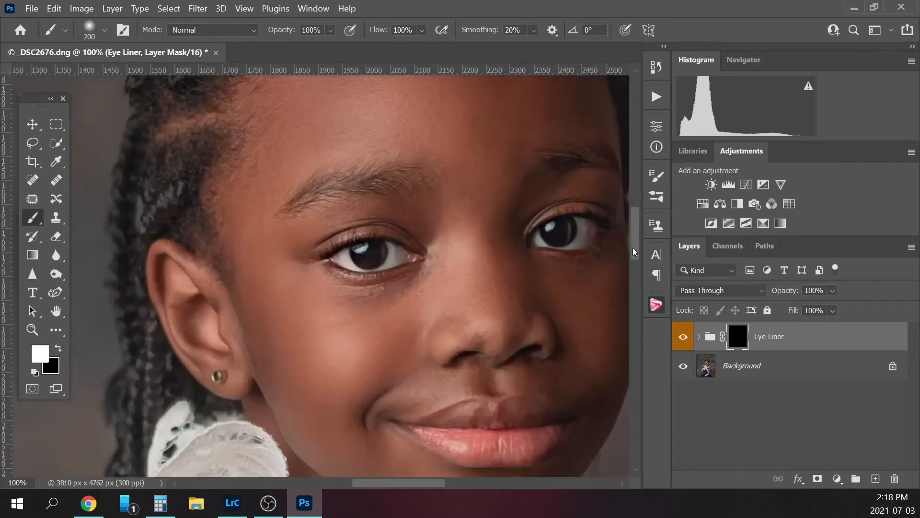
pyautogui.press('[')
pyautogui.press('[')
pyautogui.press('[')
pyautogui.press('[')
pyautogui.press('[')
pyautogui.press('[')
pyautogui.press('[')
pyautogui.press('[')
pyautogui.press('[')
pyautogui.press('[')
pyautogui.press('[')
pyautogui.press('[')
pyautogui.moveTo(328, 254); pyautogui.dragTo(371, 237)
pyautogui.press('[')
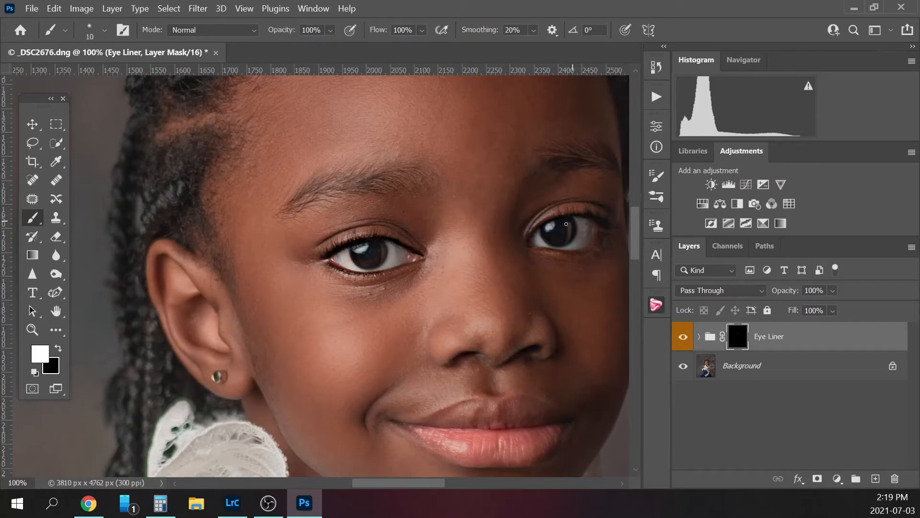
pyautogui.moveTo(404, 483); pyautogui.dragTo(434, 483)
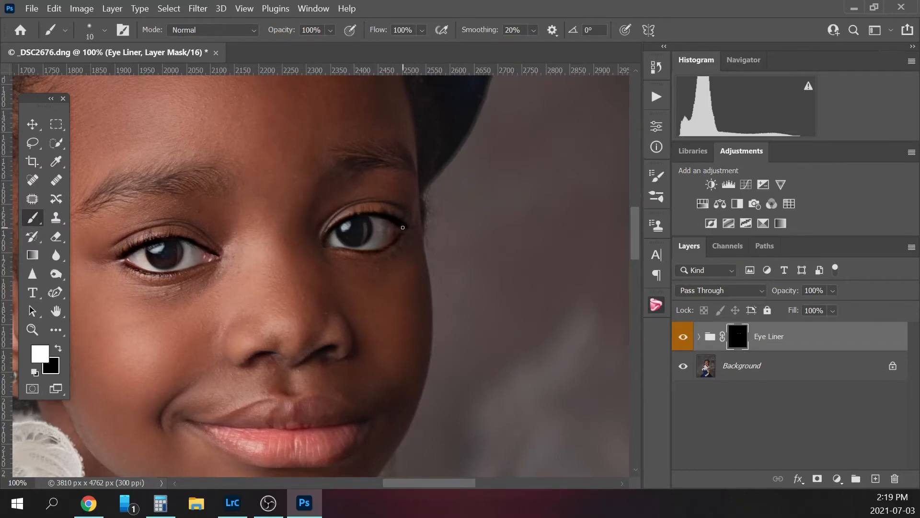
# Set the Eye Liner group's opacity to 49% and compare the eyes with the group hidden and shown.
pyautogui.click(833, 291)
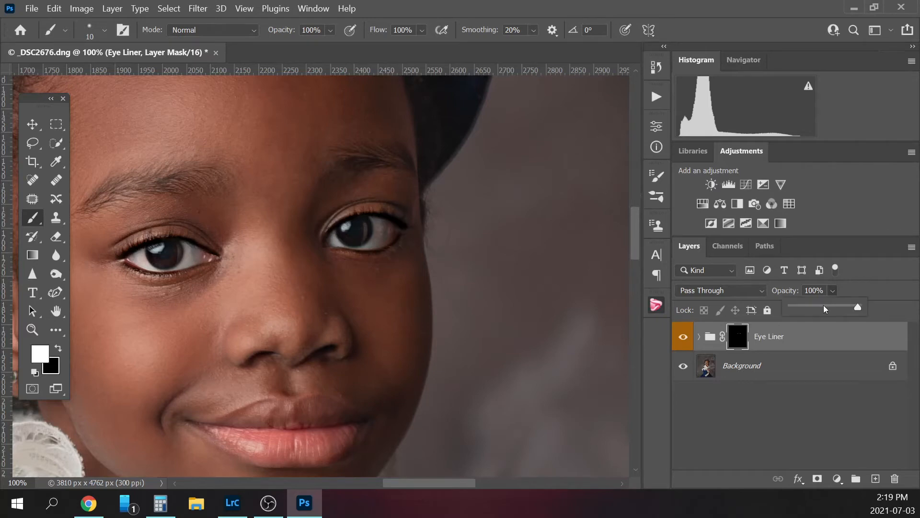
pyautogui.click(823, 305)
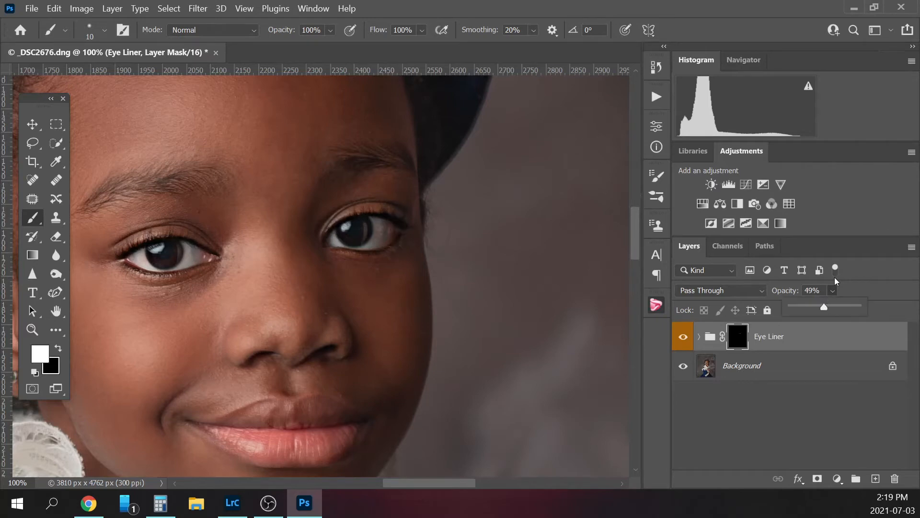
pyautogui.click(683, 339)
pyautogui.click(683, 339)
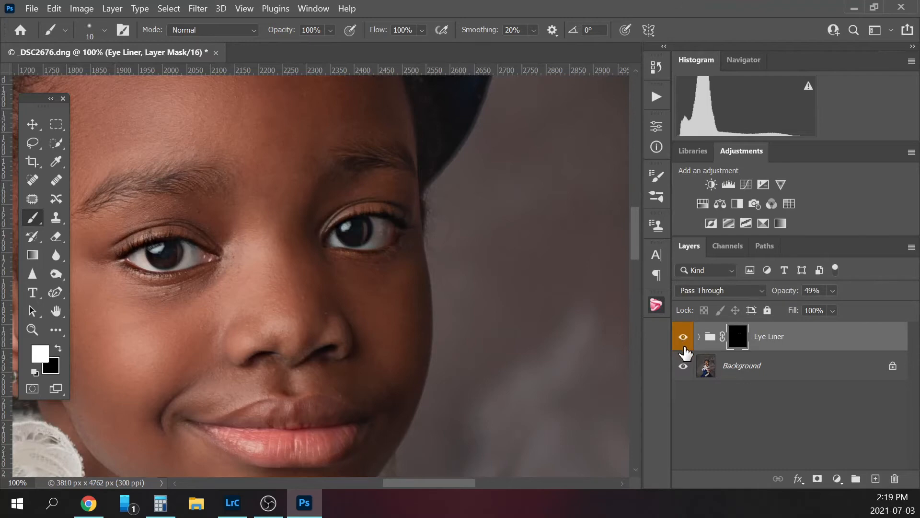
# Flatten the Eye Liner group into the Background.
pyautogui.hotkey('ctrl', '-')
pyautogui.hotkey('ctrl', '-')
pyautogui.hotkey('ctrl', '-')
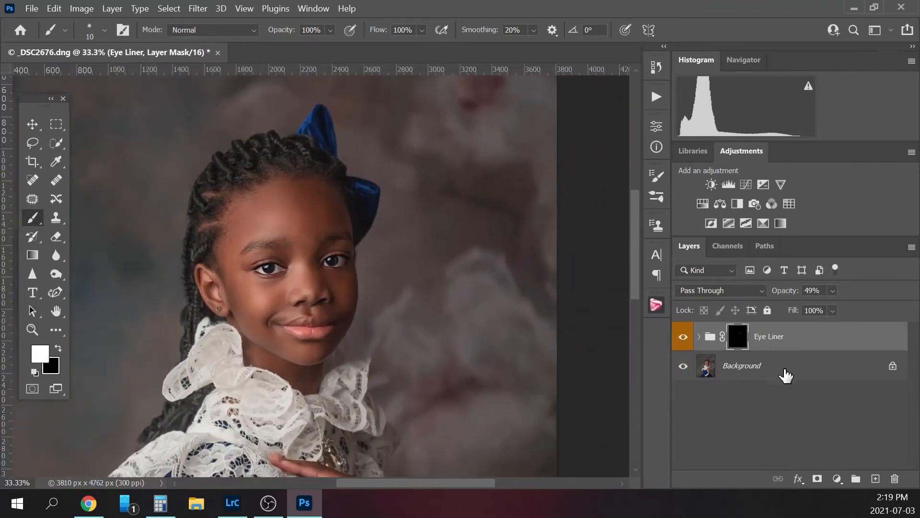
pyautogui.click(804, 367)
pyautogui.rightClick(804, 367)
pyautogui.click(848, 329)
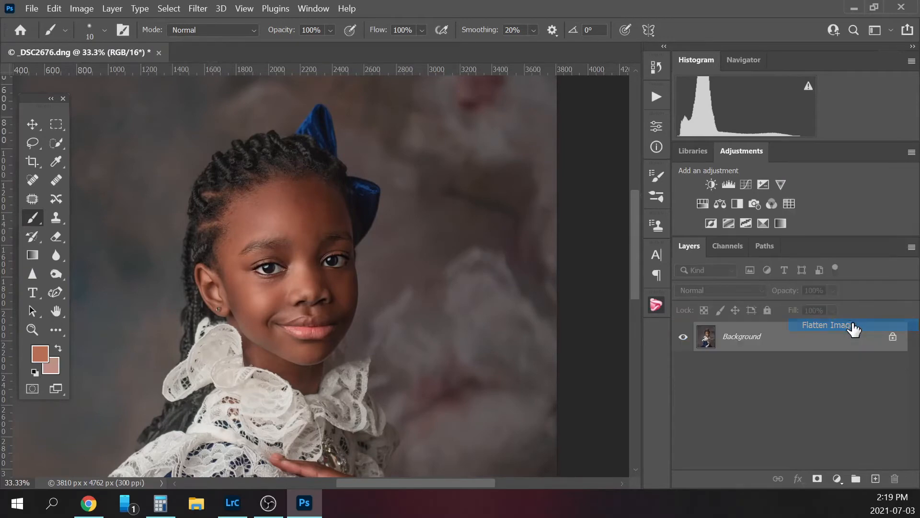
# Run the Iris Detail Inhancer action on the flattened image and continue past its messages.
pyautogui.click(656, 102)
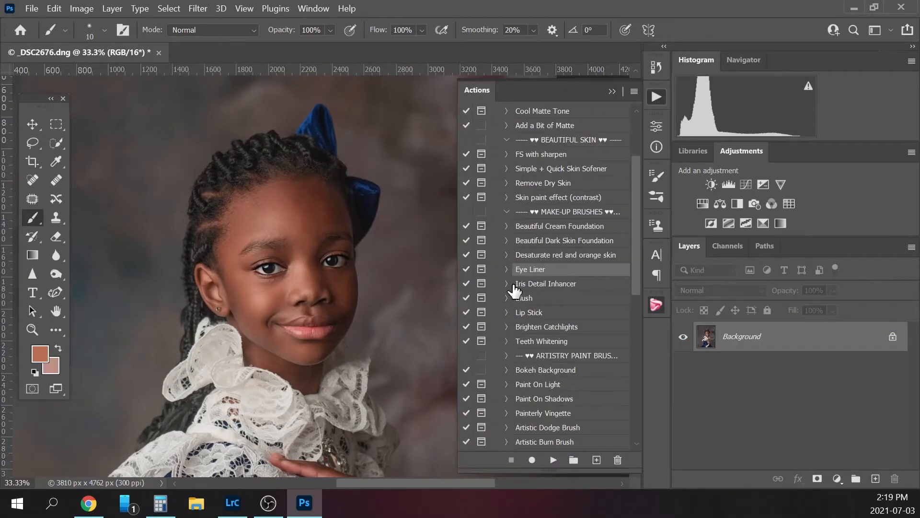
pyautogui.scroll(3, 316, 264)
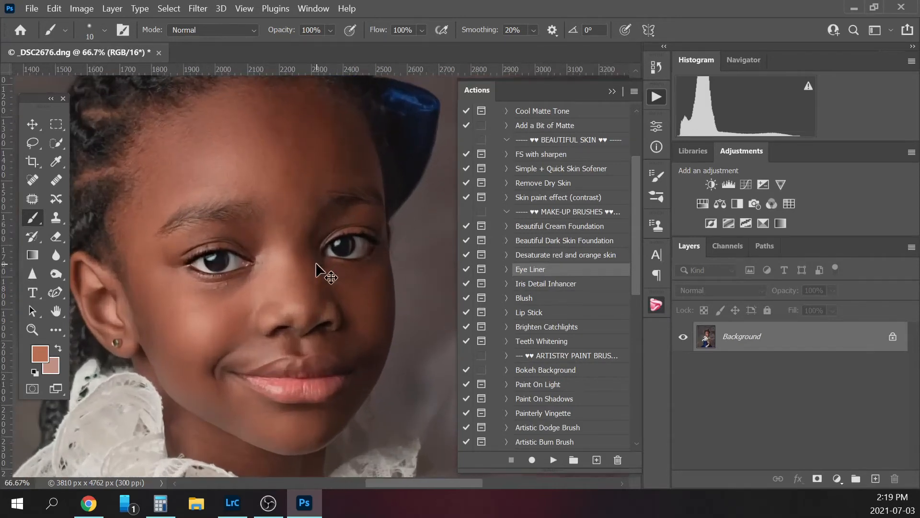
pyautogui.scroll(-1, 316, 264)
pyautogui.click(559, 287)
pyautogui.click(552, 463)
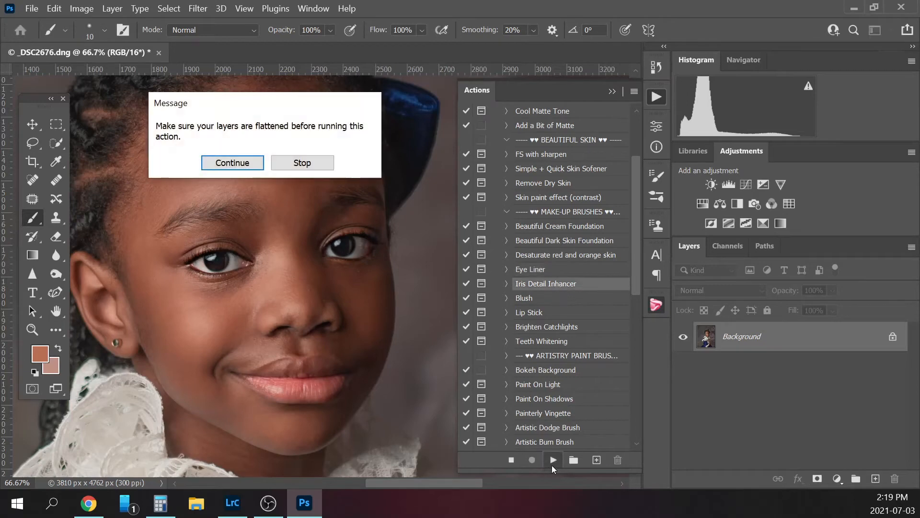
pyautogui.click(240, 163)
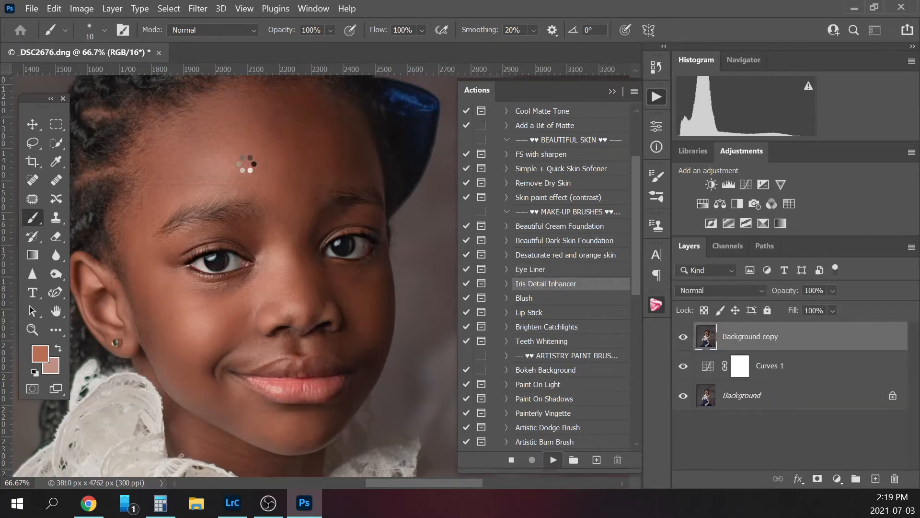
pyautogui.click(265, 172)
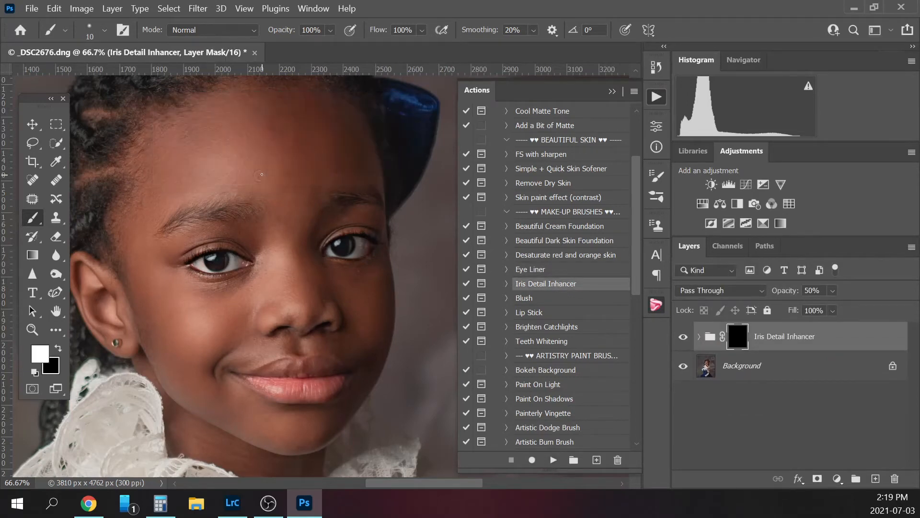
# Paint white over both irises on the Iris Detail Inhancer mask with a 20 px brush.
pyautogui.click(617, 93)
pyautogui.hotkey('ctrl', '+')
pyautogui.hotkey('ctrl', '+')
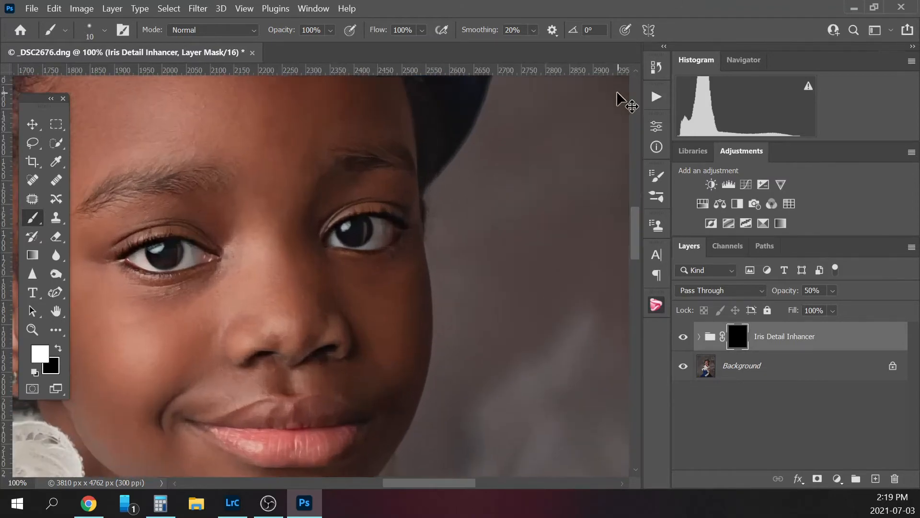
pyautogui.moveTo(427, 483); pyautogui.dragTo(385, 480)
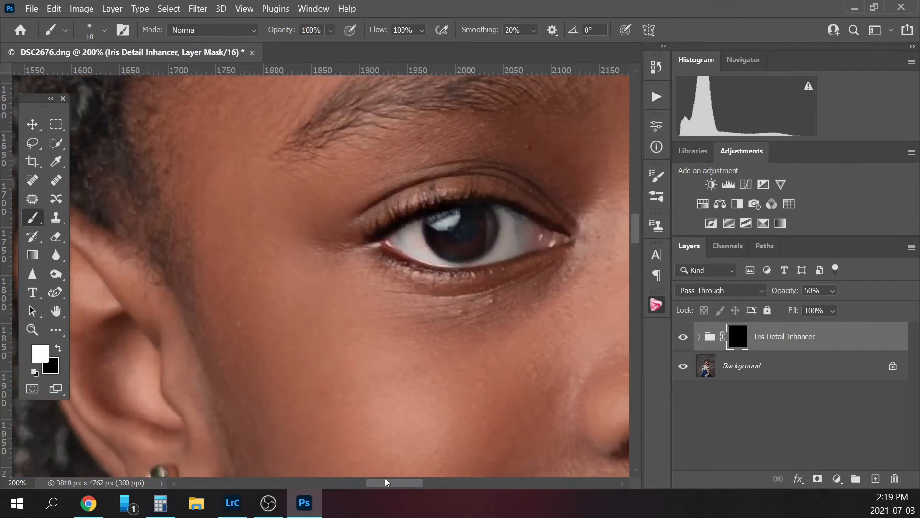
pyautogui.press(']')
pyautogui.moveTo(487, 230)
pyautogui.mouseDown()
pyautogui.moveTo(459, 255)
pyautogui.moveTo(451, 252)
pyautogui.moveTo(482, 240)
pyautogui.moveTo(476, 249)
pyautogui.moveTo(449, 249)
pyautogui.mouseUp()
pyautogui.moveTo(385, 484); pyautogui.dragTo(415, 483)
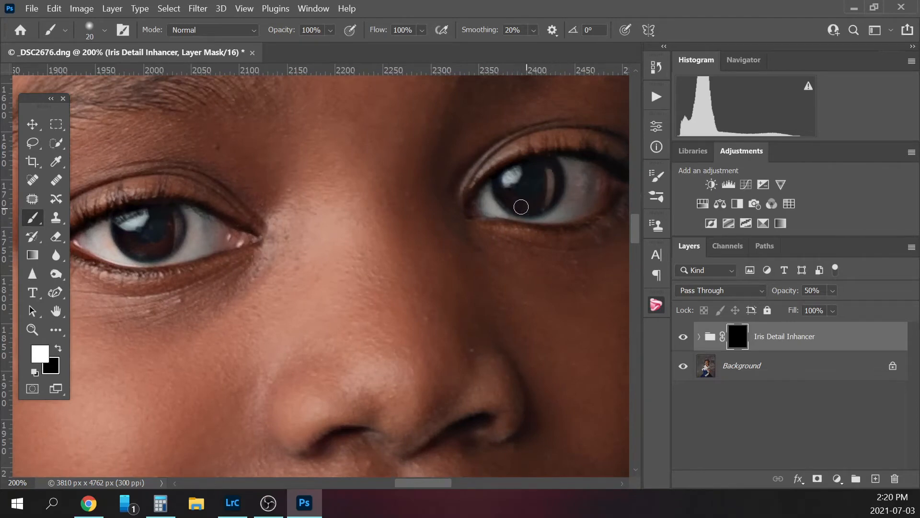
pyautogui.hotkey('ctrl', '-')
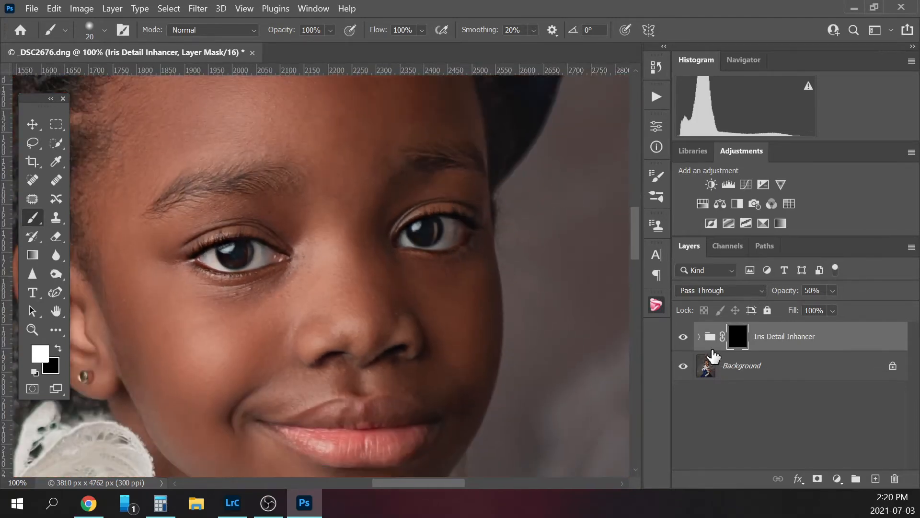
# Compare the eyes with the Iris Detail Inhancer group hidden and shown, and flatten the image.
pyautogui.click(683, 338)
pyautogui.click(681, 338)
pyautogui.click(682, 338)
pyautogui.click(682, 338)
pyautogui.click(788, 366)
pyautogui.rightClick(789, 366)
pyautogui.click(844, 318)
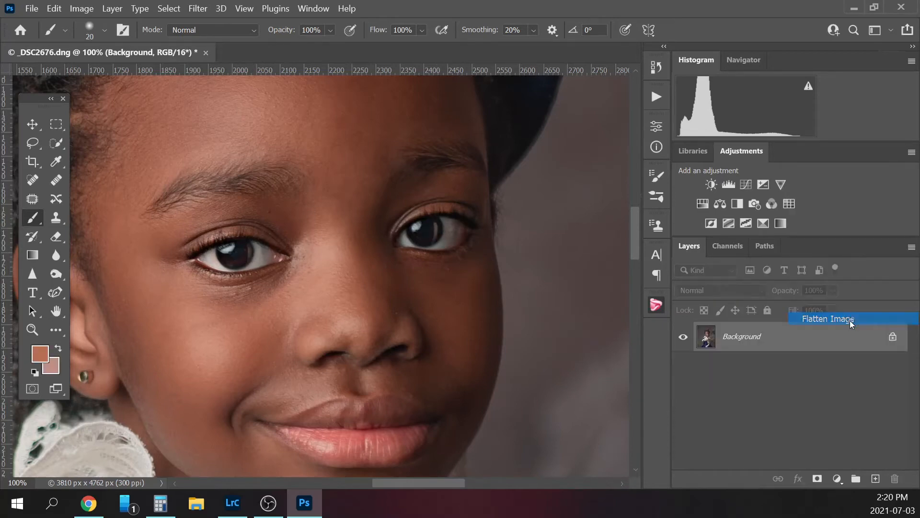
# Run the Blush action on the flattened image and continue past its messages.
pyautogui.click(657, 97)
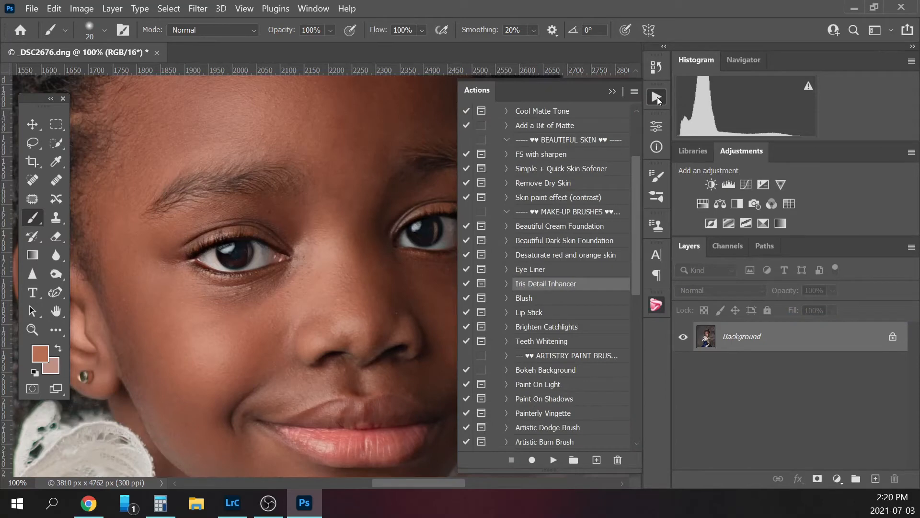
pyautogui.click(536, 299)
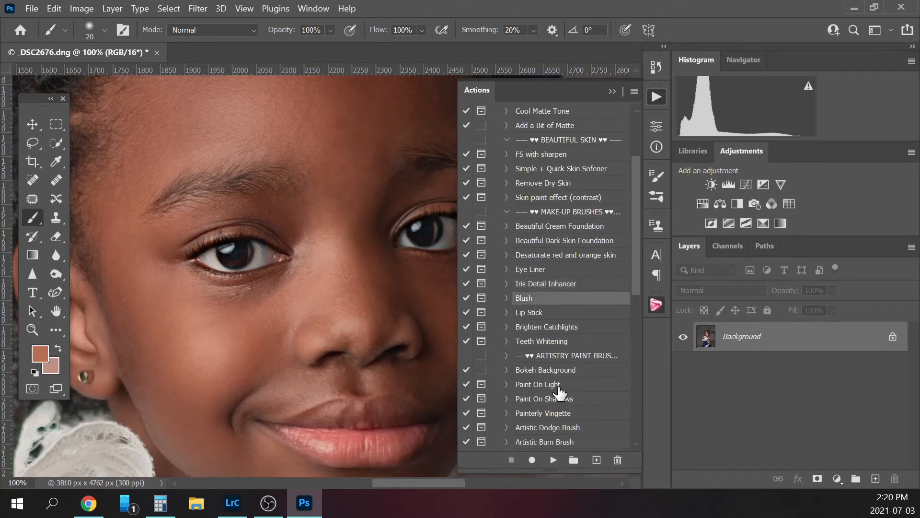
pyautogui.click(554, 460)
pyautogui.click(248, 163)
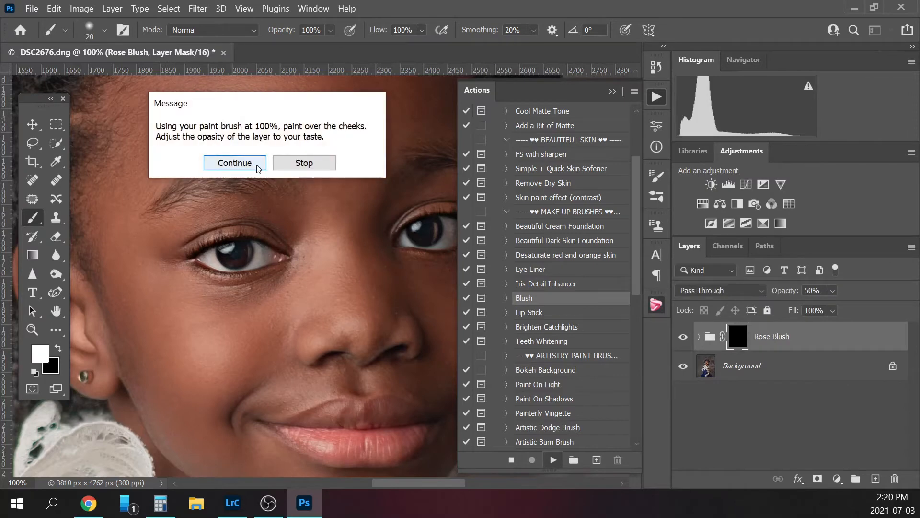
pyautogui.click(254, 164)
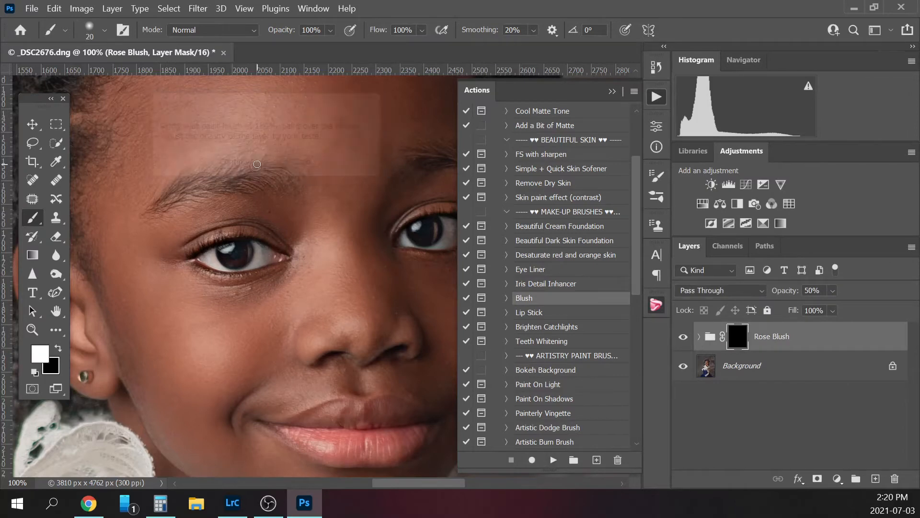
# Paint white over the cheek beside the visible ear on the Rose Blush mask with a 300 px brush.
pyautogui.click(614, 91)
pyautogui.hotkey('ctrl', '-')
pyautogui.hotkey('ctrl', '-')
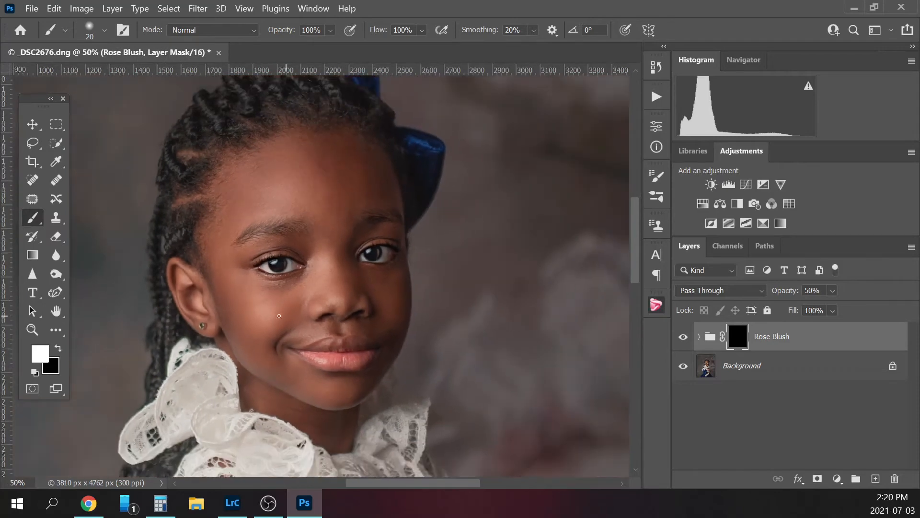
pyautogui.press(']')
pyautogui.press(']')
pyautogui.press(']')
pyautogui.press(']')
pyautogui.press(']')
pyautogui.press(']')
pyautogui.press(']')
pyautogui.moveTo(230, 326)
pyautogui.mouseDown()
pyautogui.moveTo(269, 329)
pyautogui.moveTo(269, 316)
pyautogui.moveTo(240, 303)
pyautogui.moveTo(262, 323)
pyautogui.moveTo(281, 309)
pyautogui.moveTo(269, 320)
pyautogui.moveTo(243, 301)
pyautogui.moveTo(273, 321)
pyautogui.mouseUp()
# Paint over the far cheek on the Rose Blush mask with a 175 px brush at 50% opacity.
pyautogui.write('50')
pyautogui.press('[')
pyautogui.press('[')
pyautogui.press('[')
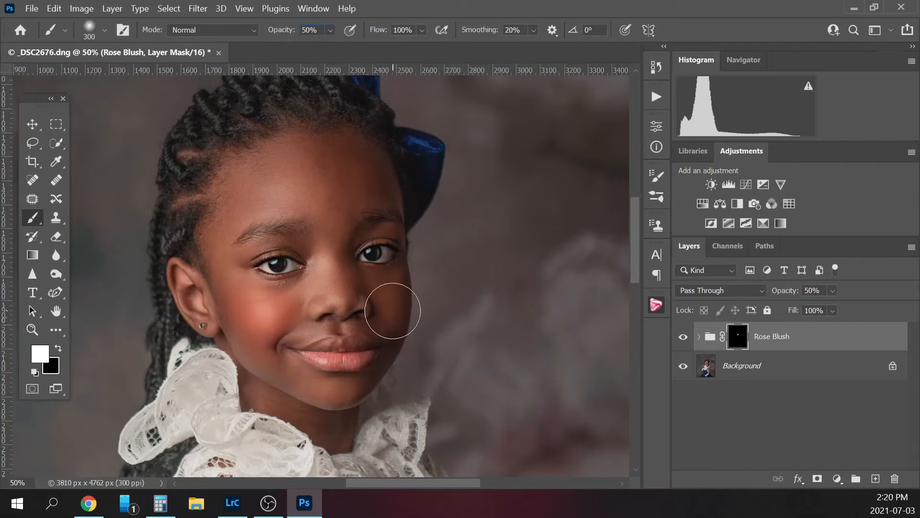
pyautogui.moveTo(396, 303)
pyautogui.mouseDown()
pyautogui.moveTo(394, 329)
pyautogui.moveTo(393, 278)
pyautogui.mouseUp()
# Set the Rose Blush group's opacity to 20% and compare the cheeks with the group hidden and shown.
pyautogui.click(833, 291)
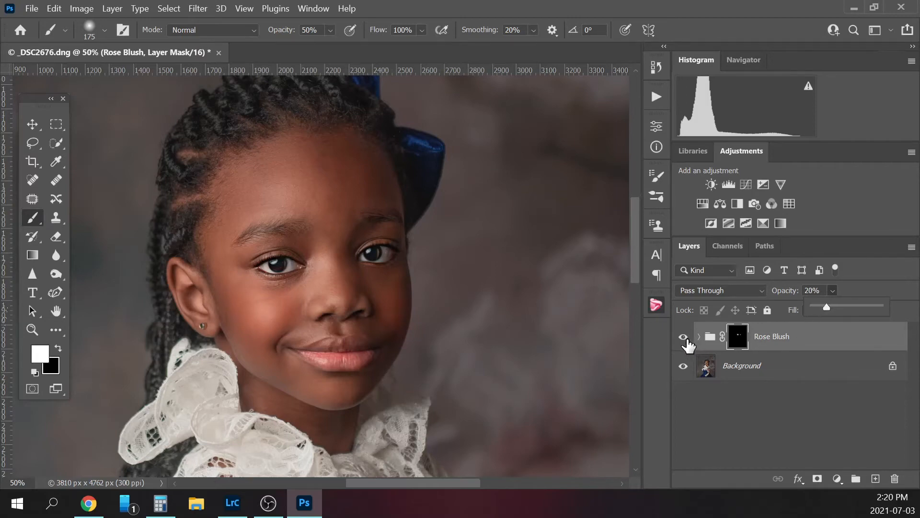
pyautogui.click(684, 338)
pyautogui.click(685, 339)
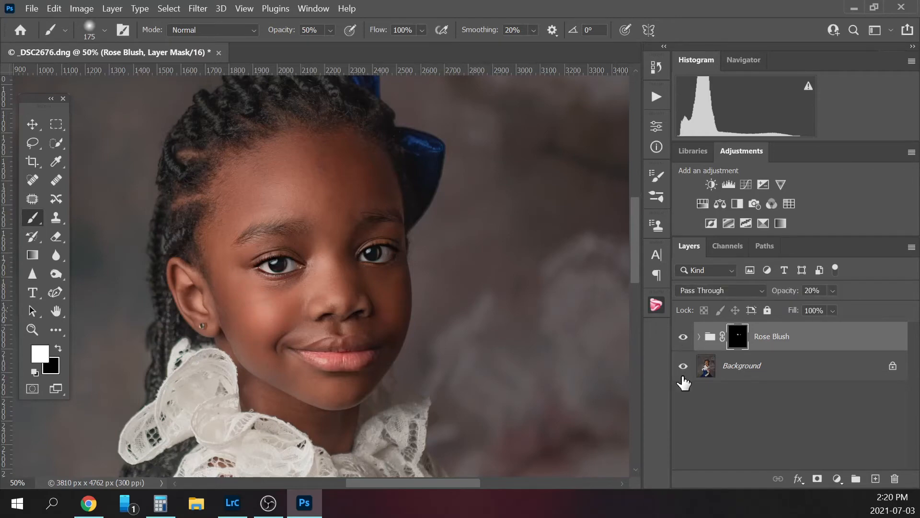
# Flatten the image to merge the Rose Blush group into the background.
pyautogui.click(778, 373)
pyautogui.rightClick(778, 374)
pyautogui.click(815, 321)
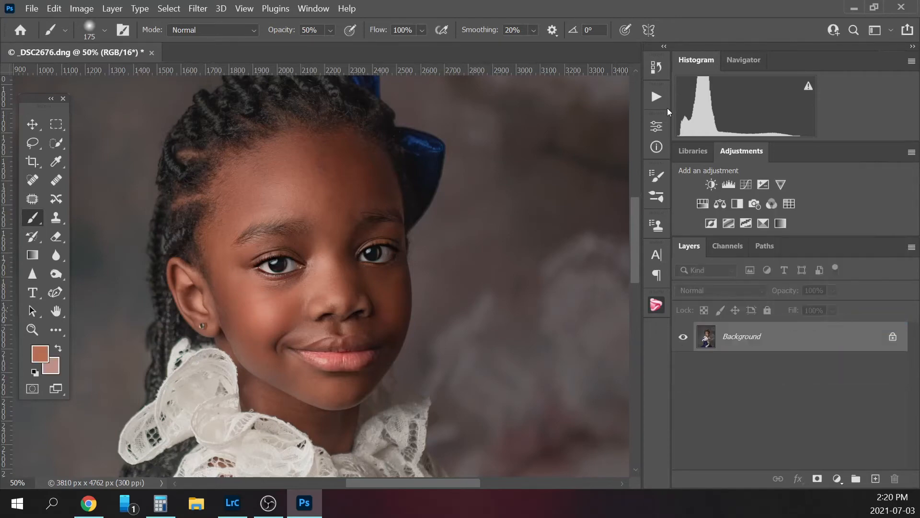
# Run the Lip Stick action on the flattened image and dismiss its messages.
pyautogui.click(656, 98)
pyautogui.click(532, 313)
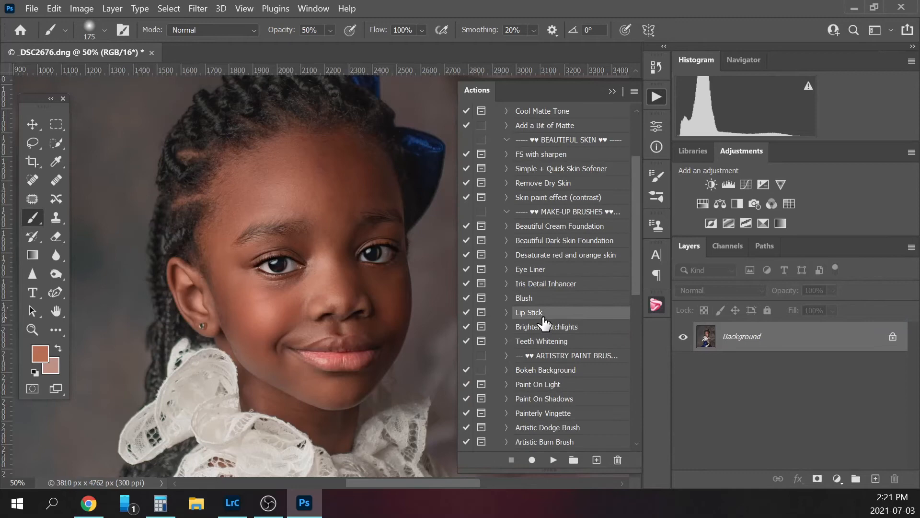
pyautogui.click(553, 460)
pyautogui.click(256, 164)
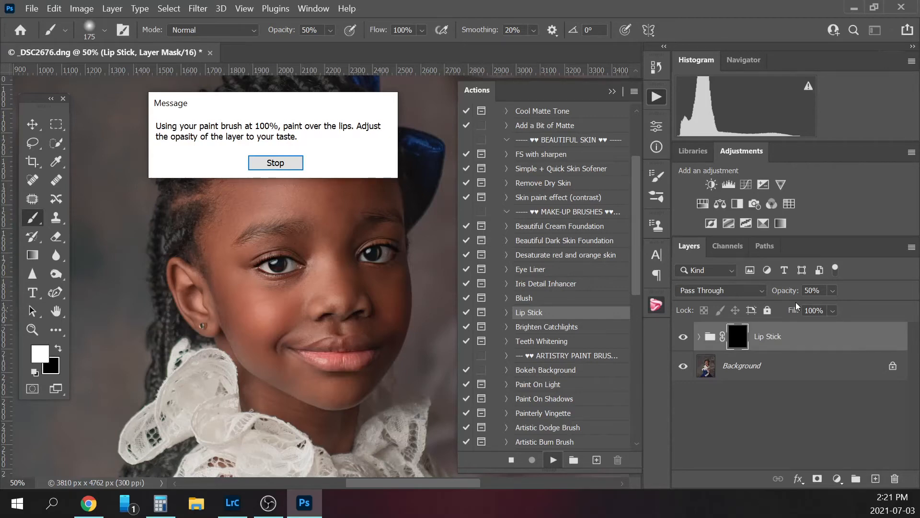
pyautogui.click(277, 162)
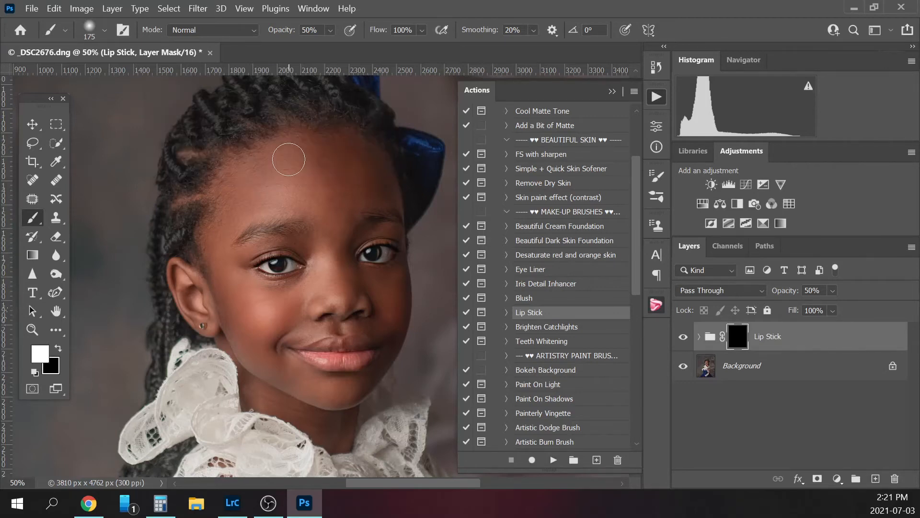
pyautogui.click(612, 92)
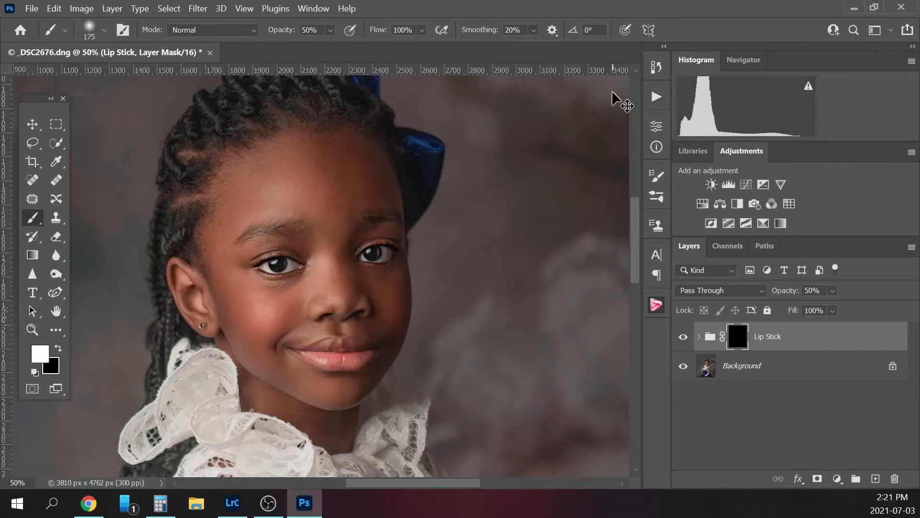
# Paint white over both lips on the Lip Stick mask with a 45 px brush at 100% opacity.
pyautogui.hotkey('ctrl', '+')
pyautogui.hotkey('ctrl', '+')
pyautogui.scroll(-3, 637, 257)
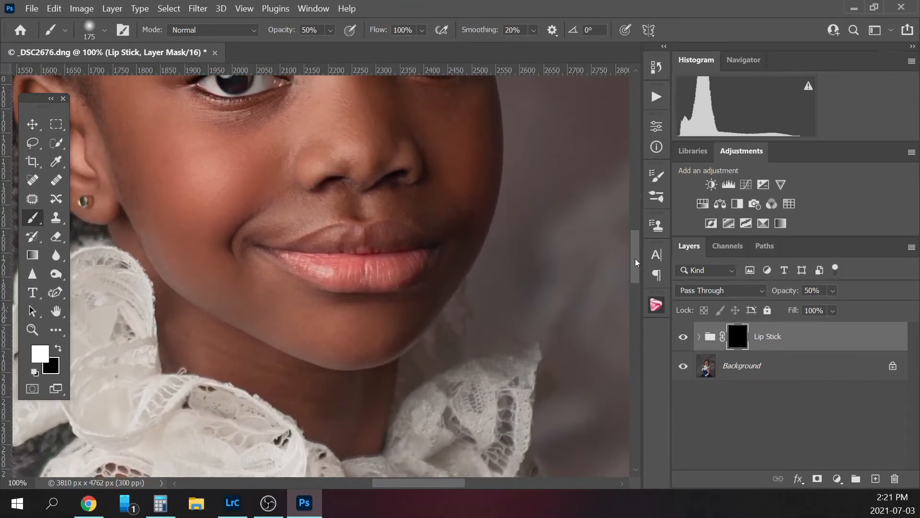
pyautogui.press('[')
pyautogui.press('[')
pyautogui.press('[')
pyautogui.press('[')
pyautogui.press('[')
pyautogui.press('[')
pyautogui.press('[')
pyautogui.moveTo(341, 235)
pyautogui.mouseDown()
pyautogui.moveTo(278, 257)
pyautogui.moveTo(296, 260)
pyautogui.mouseUp()
pyautogui.press('[')
pyautogui.press('[')
pyautogui.click(331, 30)
pyautogui.moveTo(344, 47); pyautogui.dragTo(394, 46)
pyautogui.click(333, 29)
pyautogui.moveTo(349, 239)
pyautogui.mouseDown()
pyautogui.moveTo(289, 255)
pyautogui.moveTo(332, 280)
pyautogui.moveTo(376, 279)
pyautogui.moveTo(382, 268)
pyautogui.moveTo(364, 283)
pyautogui.moveTo(402, 279)
pyautogui.moveTo(424, 253)
pyautogui.moveTo(415, 265)
pyautogui.moveTo(361, 271)
pyautogui.moveTo(400, 261)
pyautogui.moveTo(364, 253)
pyautogui.moveTo(375, 234)
pyautogui.moveTo(357, 235)
pyautogui.moveTo(429, 248)
pyautogui.moveTo(396, 258)
pyautogui.moveTo(425, 259)
pyautogui.moveTo(393, 280)
pyautogui.moveTo(435, 244)
pyautogui.moveTo(313, 278)
pyautogui.mouseUp()
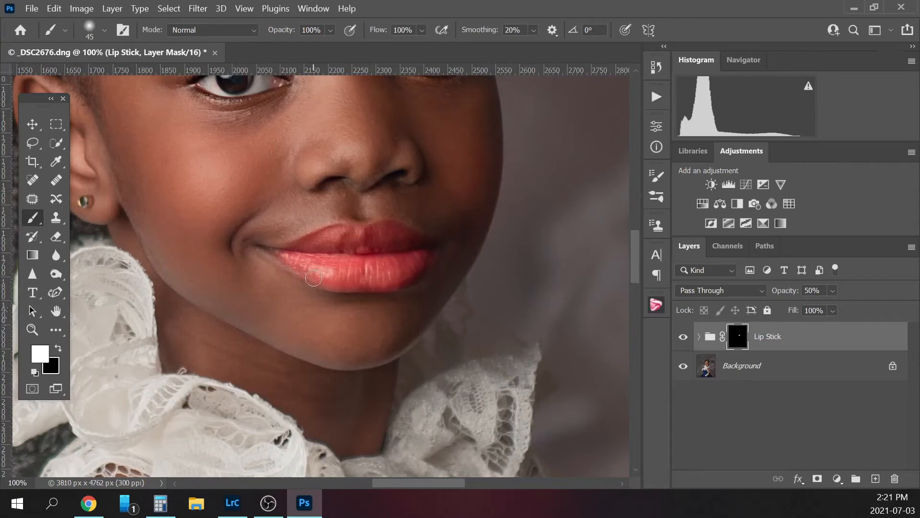
# Set the Lip Stick group's opacity to 16% and compare the lips with the group hidden and shown.
pyautogui.scroll(-3, 313, 278)
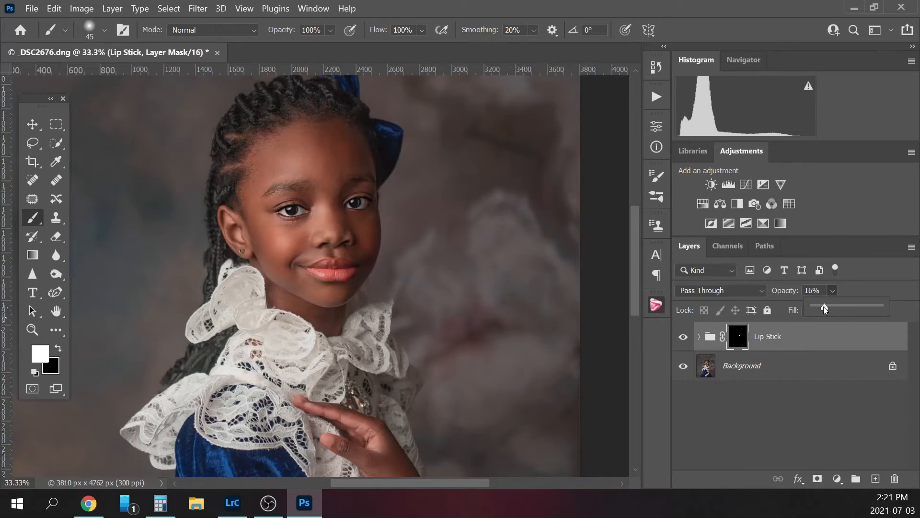
pyautogui.click(683, 337)
pyautogui.click(684, 338)
# Flatten the image and run the Brighten Catchlights action, continuing past its messages.
pyautogui.click(657, 96)
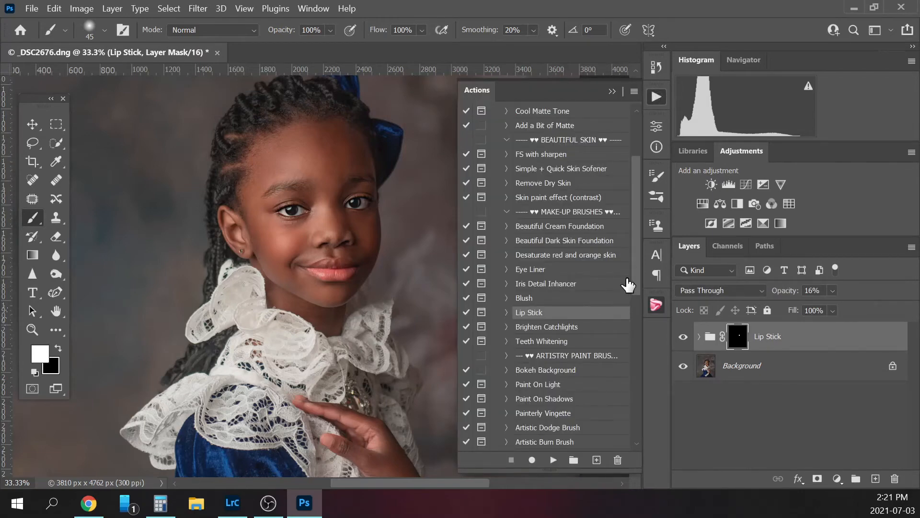
pyautogui.click(757, 363)
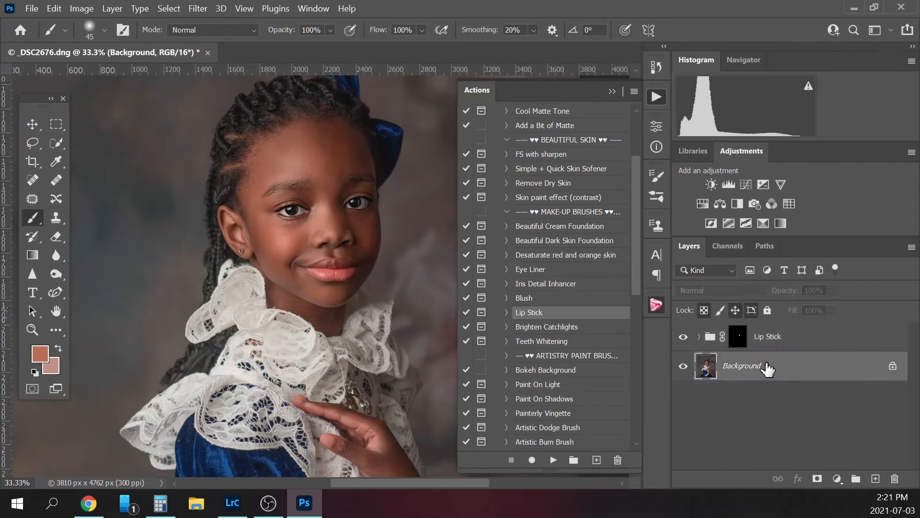
pyautogui.rightClick(787, 370)
pyautogui.click(828, 322)
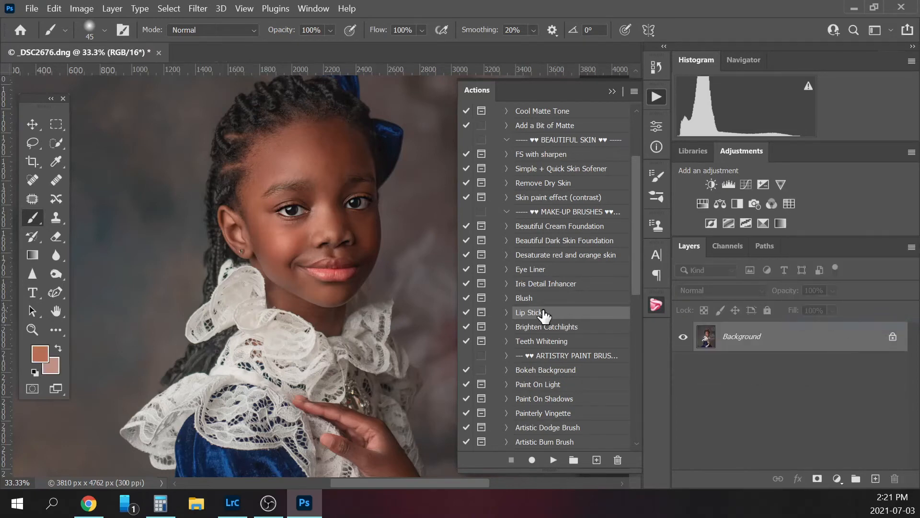
pyautogui.click(546, 328)
pyautogui.click(554, 460)
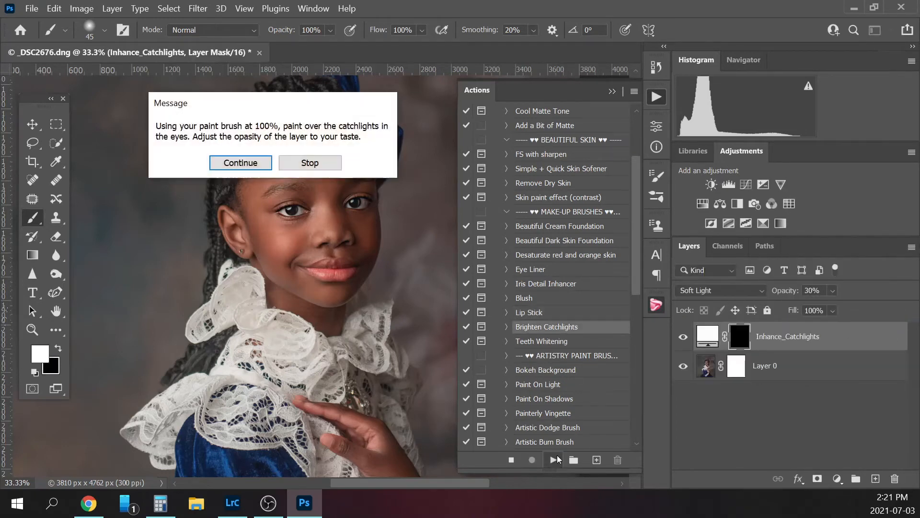
pyautogui.press('Return')
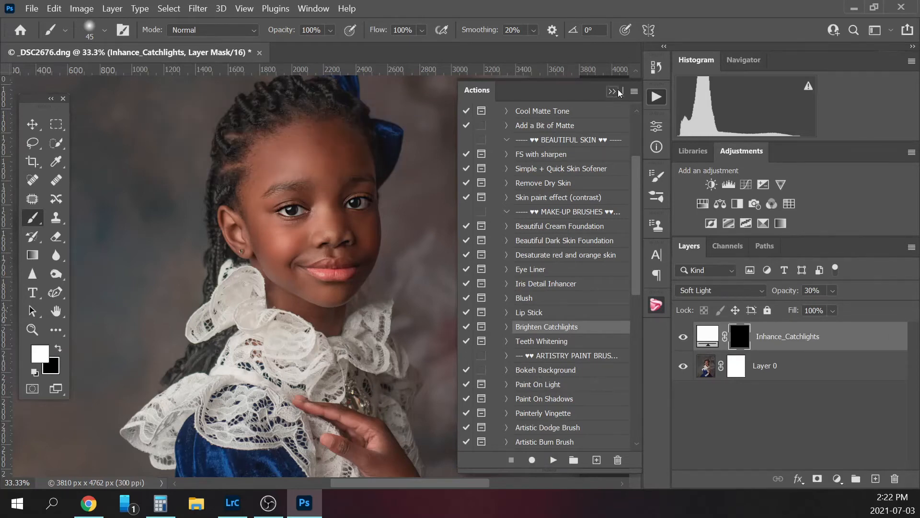
pyautogui.click(615, 90)
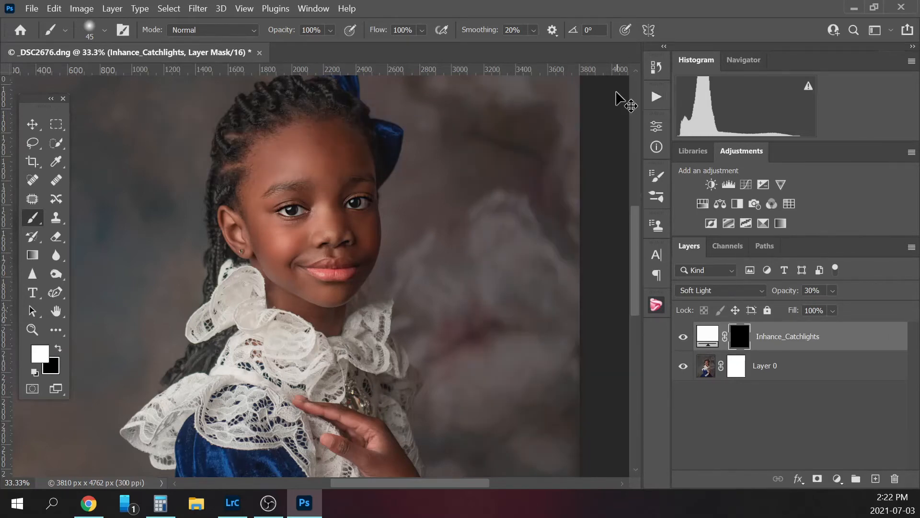
# Paint white over both eyes' catchlights on the Inhance_Catchlights mask with a 15 px brush and compare with the layer hidden and shown.
pyautogui.hotkey('ctrl', '+')
pyautogui.hotkey('ctrl', '+')
pyautogui.hotkey('ctrl', '+')
pyautogui.moveTo(638, 275); pyautogui.dragTo(631, 252)
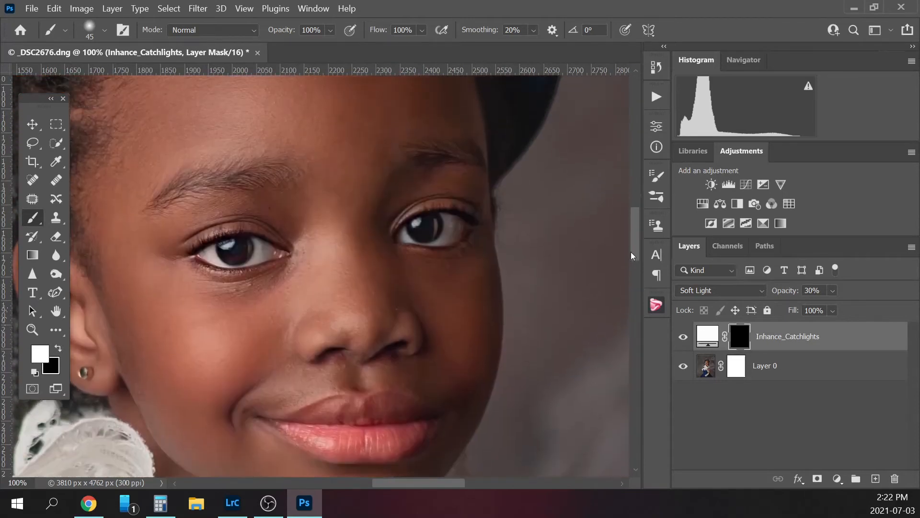
pyautogui.press('[')
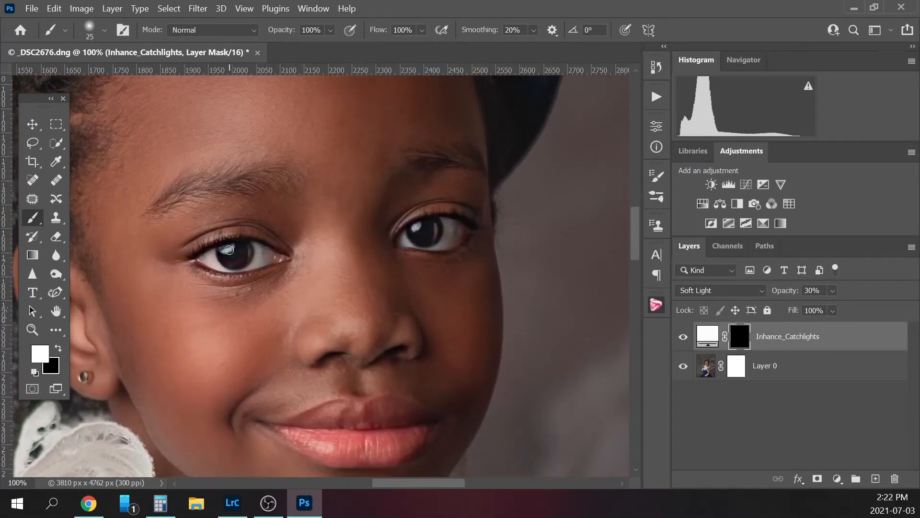
pyautogui.press('[')
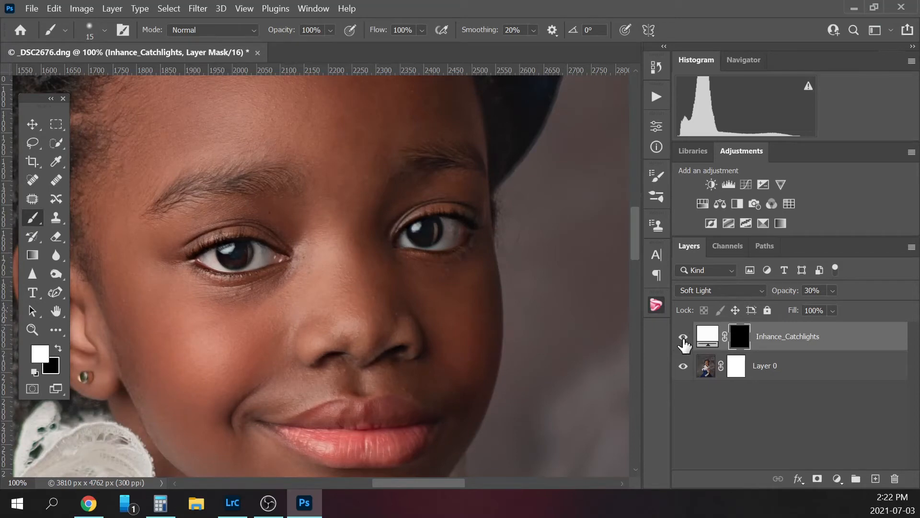
pyautogui.click(683, 338)
pyautogui.click(682, 338)
pyautogui.click(682, 340)
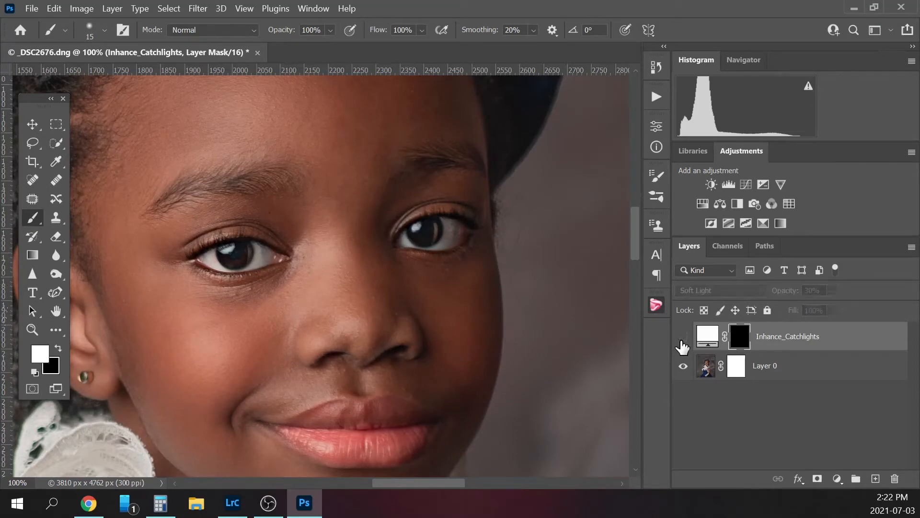
pyautogui.click(682, 341)
# Flatten the image to merge the Inhance_Catchlights layer with Layer 0.
pyautogui.hotkey('ctrl', '-')
pyautogui.hotkey('ctrl', '-')
pyautogui.hotkey('ctrl', '-')
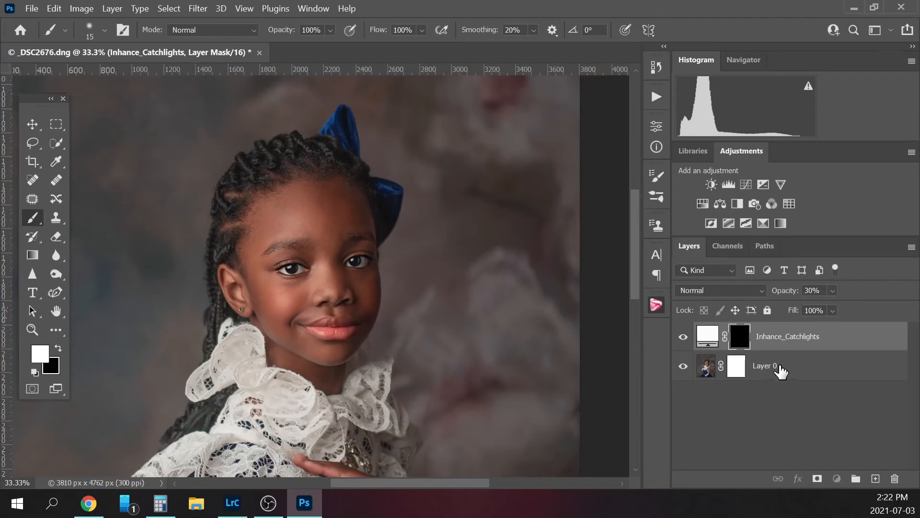
pyautogui.click(781, 368)
pyautogui.rightClick(782, 368)
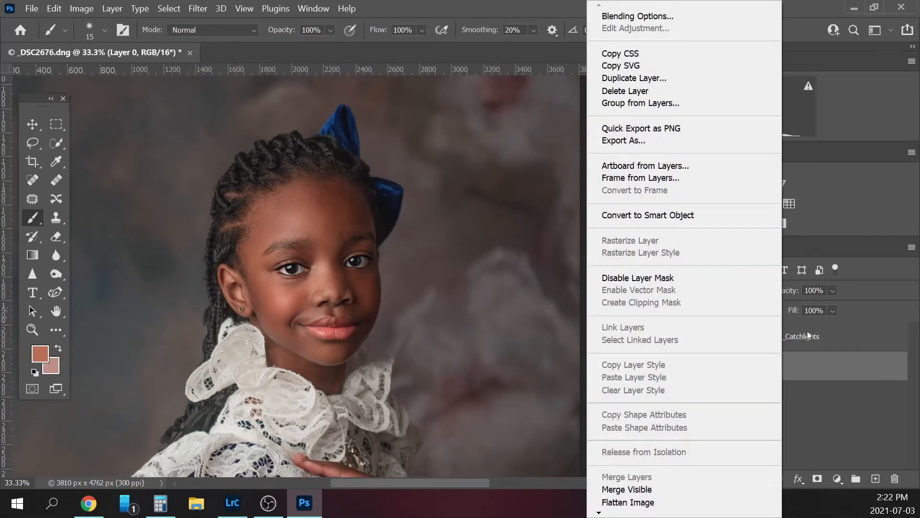
pyautogui.click(661, 501)
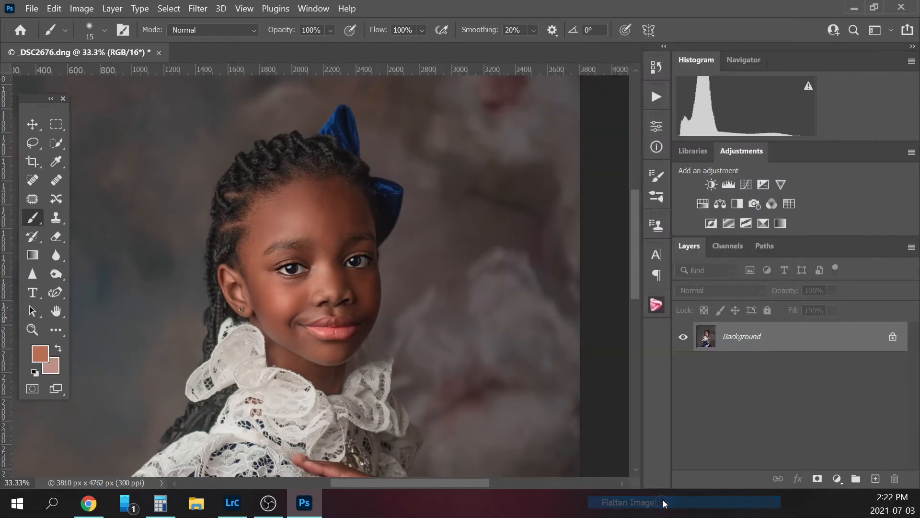
# Run the Painterly Vingette action on the flattened image and continue past its messages.
pyautogui.click(656, 98)
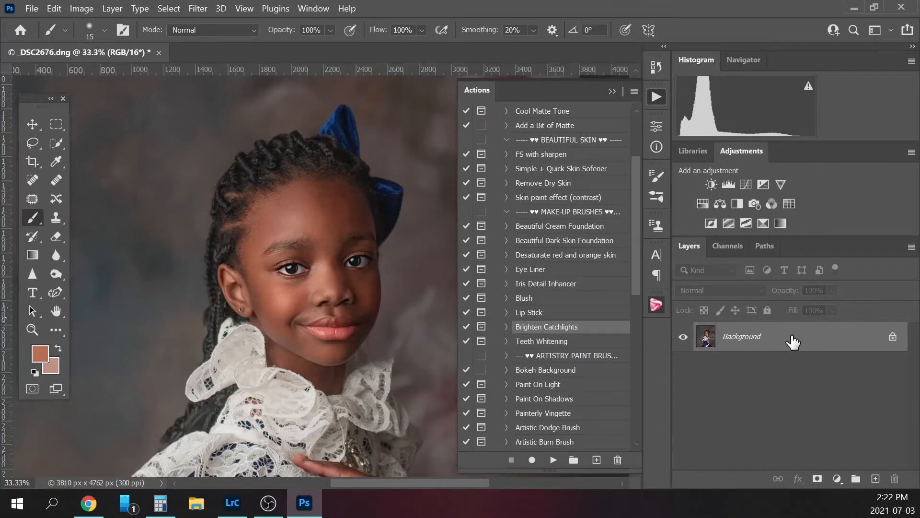
pyautogui.rightClick(790, 339)
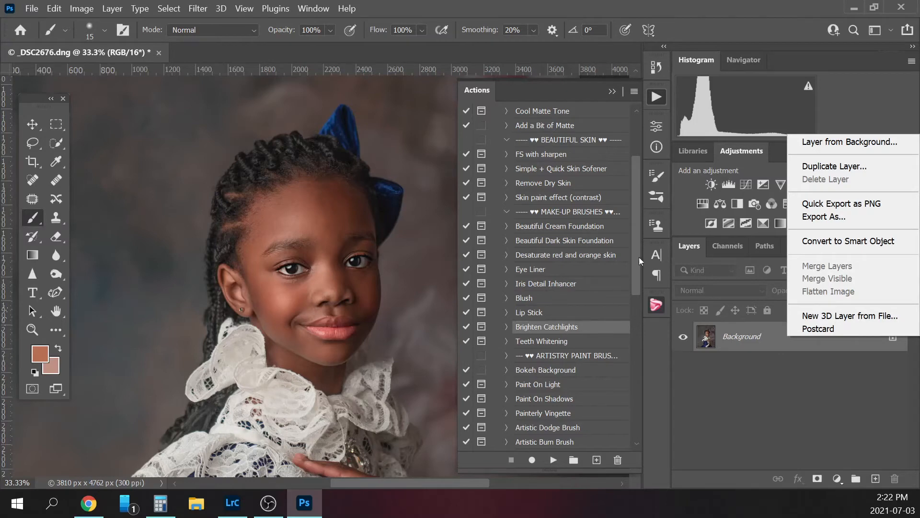
pyautogui.moveTo(640, 257); pyautogui.dragTo(633, 298)
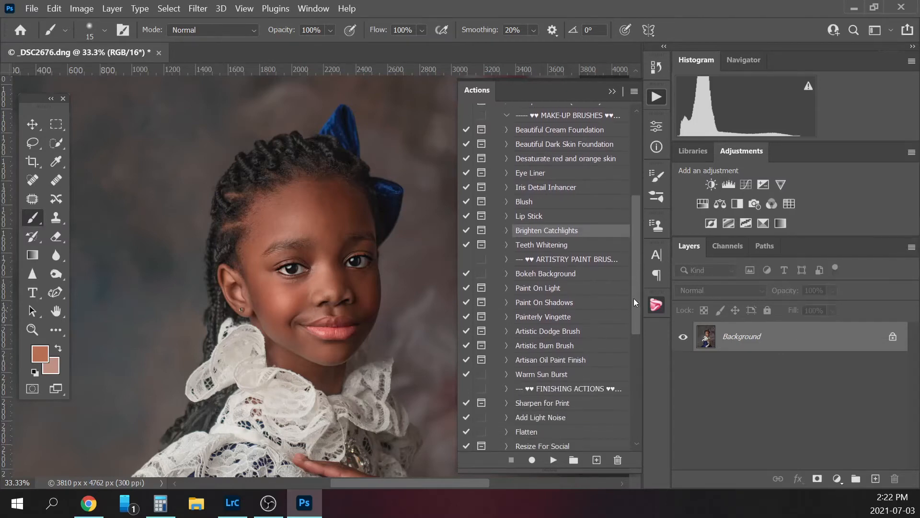
pyautogui.click(537, 249)
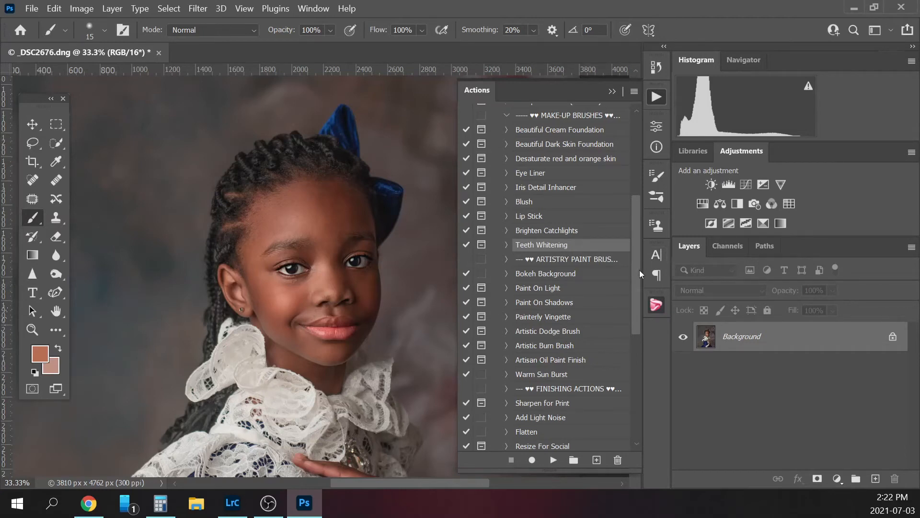
pyautogui.moveTo(640, 273)
pyautogui.mouseDown()
pyautogui.moveTo(639, 303)
pyautogui.moveTo(637, 290)
pyautogui.mouseUp()
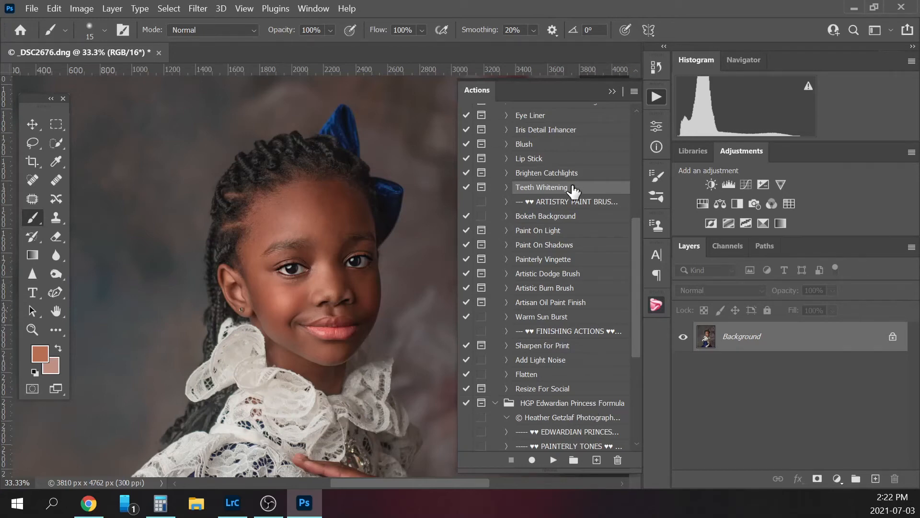
pyautogui.hotkey('ctrl', '-')
pyautogui.hotkey('ctrl', '-')
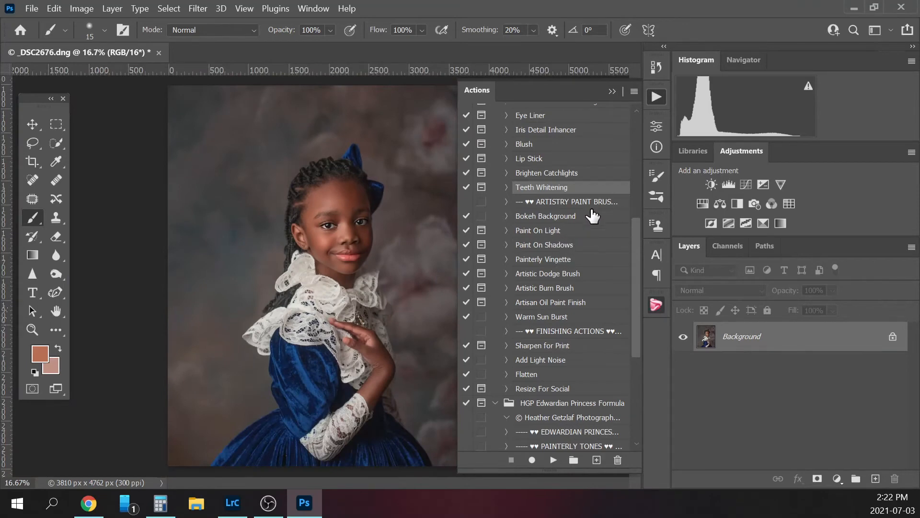
pyautogui.click(569, 262)
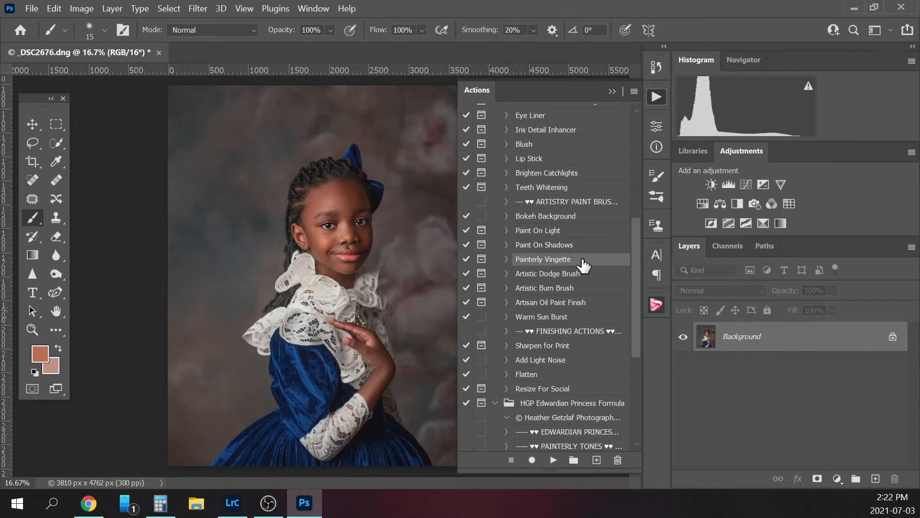
pyautogui.click(555, 460)
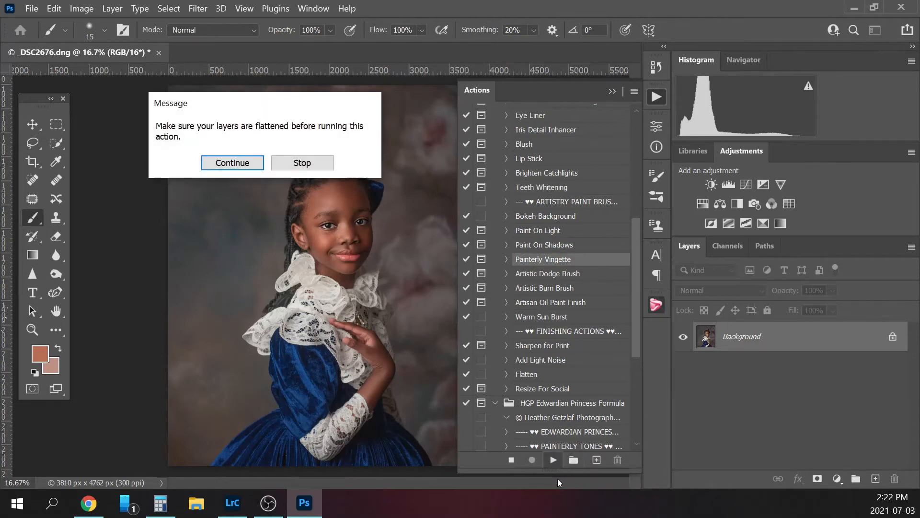
pyautogui.click(237, 164)
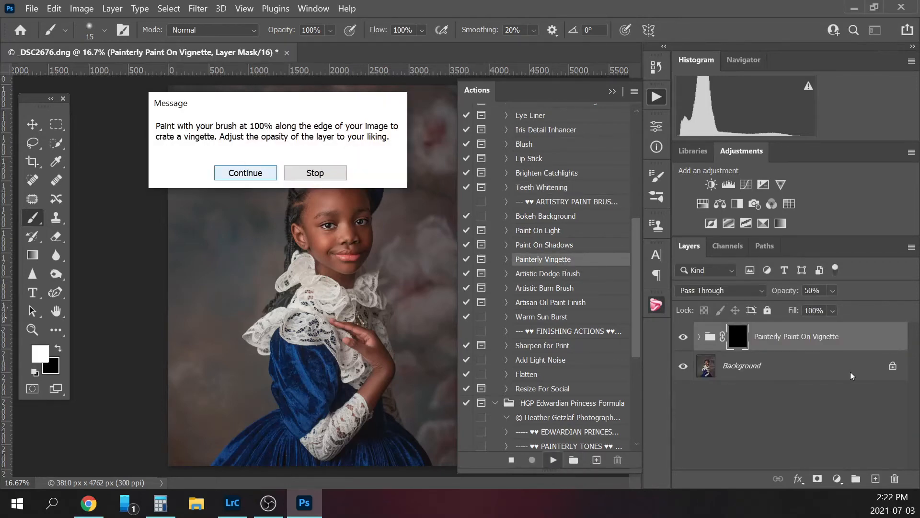
pyautogui.click(265, 174)
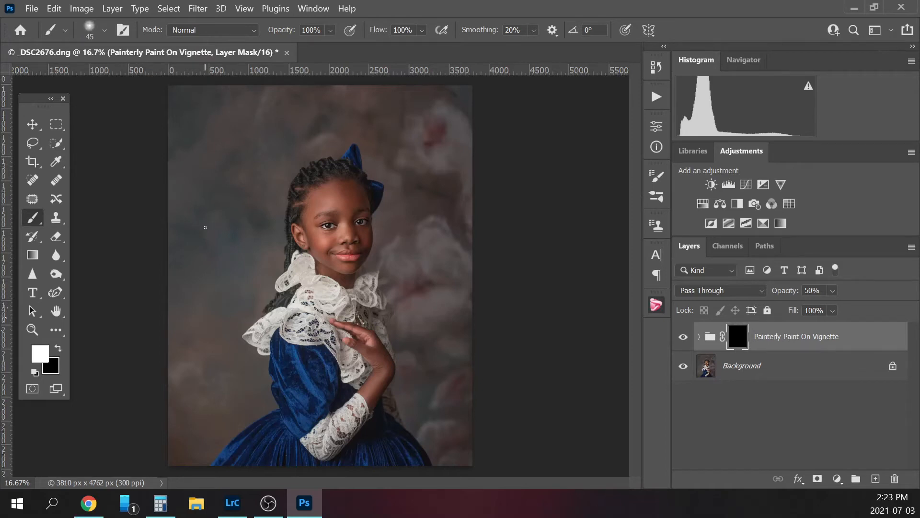
# Paint white along the image edges around the girl on the Painterly Paint On Vignette mask with a 1500 px brush at 100% opacity.
pyautogui.press(']')
pyautogui.press(']')
pyautogui.press(']')
pyautogui.press(']')
pyautogui.press(']')
pyautogui.press(']')
pyautogui.press(']')
pyautogui.press(']')
pyautogui.press(']')
pyautogui.press(']')
pyautogui.press(']')
pyautogui.press(']')
pyautogui.press(']')
pyautogui.press(']')
pyautogui.press(']')
pyautogui.press(']')
pyautogui.hotkey('ctrl', '-')
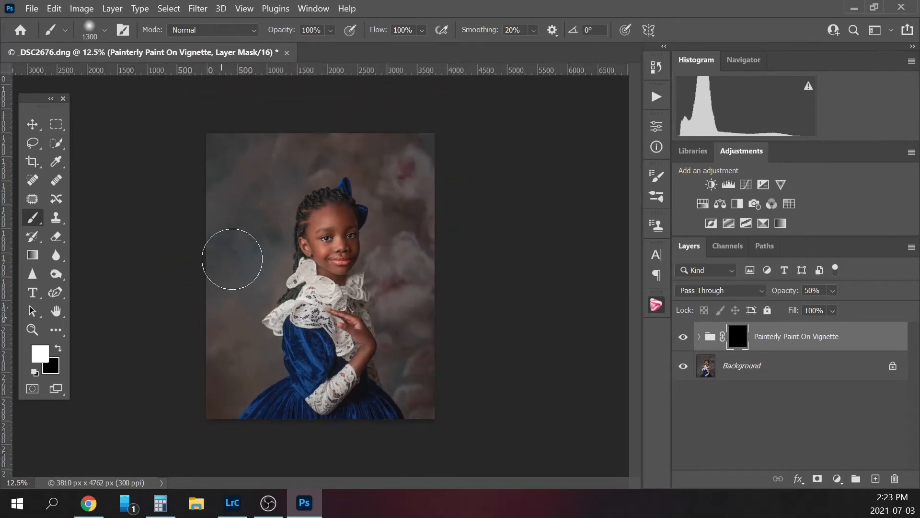
pyautogui.press(']')
pyautogui.press(']')
pyautogui.moveTo(215, 335)
pyautogui.mouseDown()
pyautogui.moveTo(223, 184)
pyautogui.moveTo(262, 122)
pyautogui.moveTo(178, 240)
pyautogui.moveTo(300, 110)
pyautogui.moveTo(222, 198)
pyautogui.moveTo(402, 114)
pyautogui.moveTo(240, 140)
pyautogui.moveTo(423, 147)
pyautogui.moveTo(437, 237)
pyautogui.moveTo(467, 299)
pyautogui.moveTo(457, 392)
pyautogui.moveTo(443, 405)
pyautogui.moveTo(456, 356)
pyautogui.moveTo(443, 147)
pyautogui.moveTo(458, 363)
pyautogui.moveTo(477, 392)
pyautogui.mouseUp()
# Set the Painterly Paint On Vignette group's opacity to 18% and compare the image with the group hidden and shown.
pyautogui.click(832, 290)
pyautogui.moveTo(840, 305); pyautogui.dragTo(834, 307)
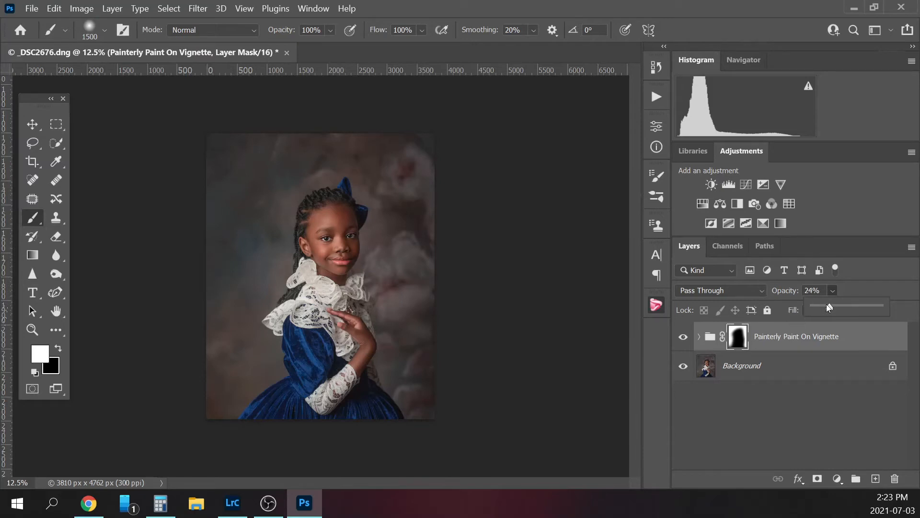
pyautogui.moveTo(829, 307); pyautogui.dragTo(827, 307)
pyautogui.click(683, 339)
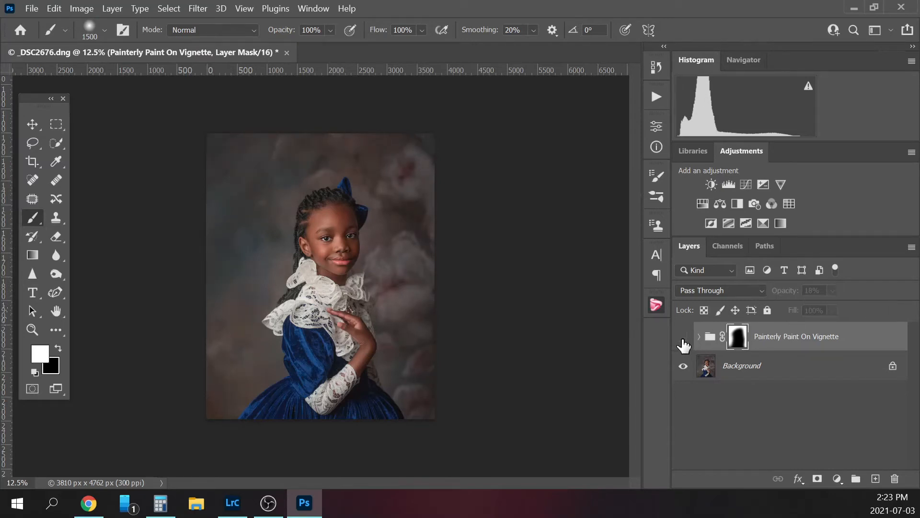
pyautogui.click(684, 340)
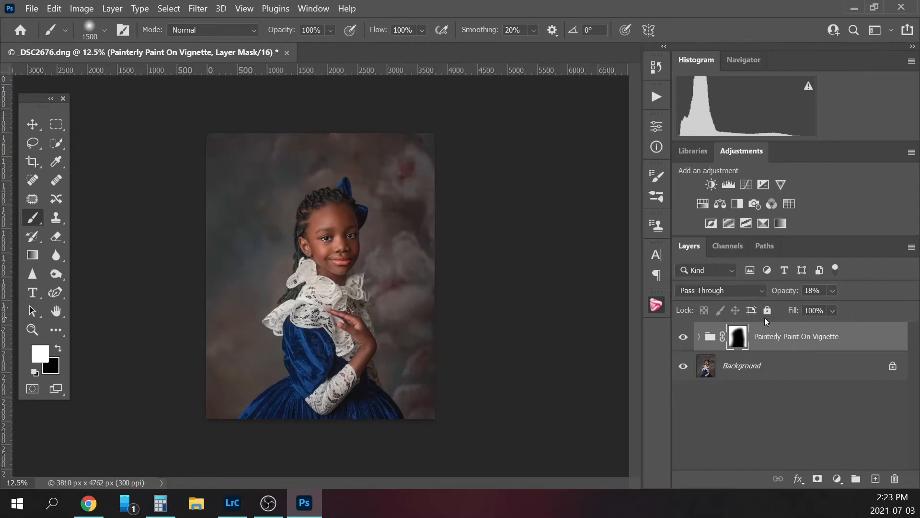
# Flatten the image and run the Painterly Cool Matte action from the HGP Edwardian Princess Formula set.
pyautogui.click(781, 370)
pyautogui.rightClick(791, 371)
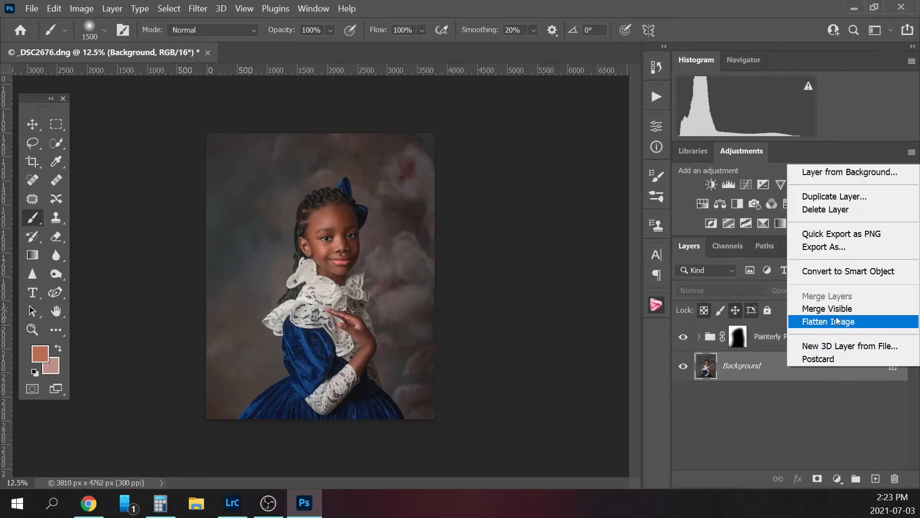
pyautogui.click(837, 321)
pyautogui.click(653, 98)
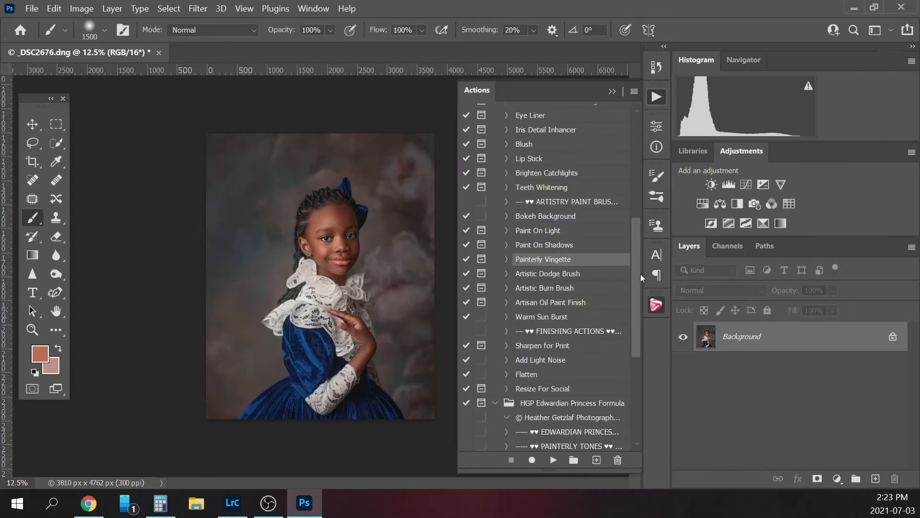
pyautogui.moveTo(636, 275); pyautogui.dragTo(635, 317)
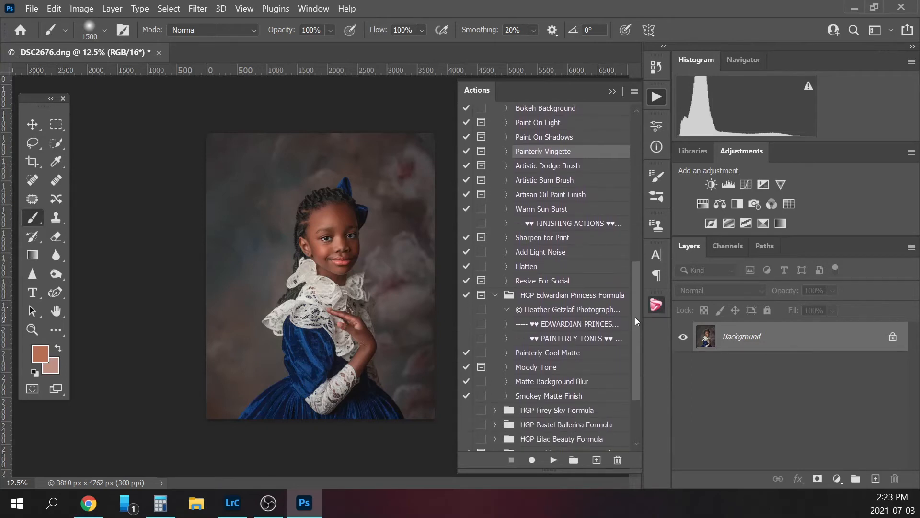
pyautogui.click(561, 354)
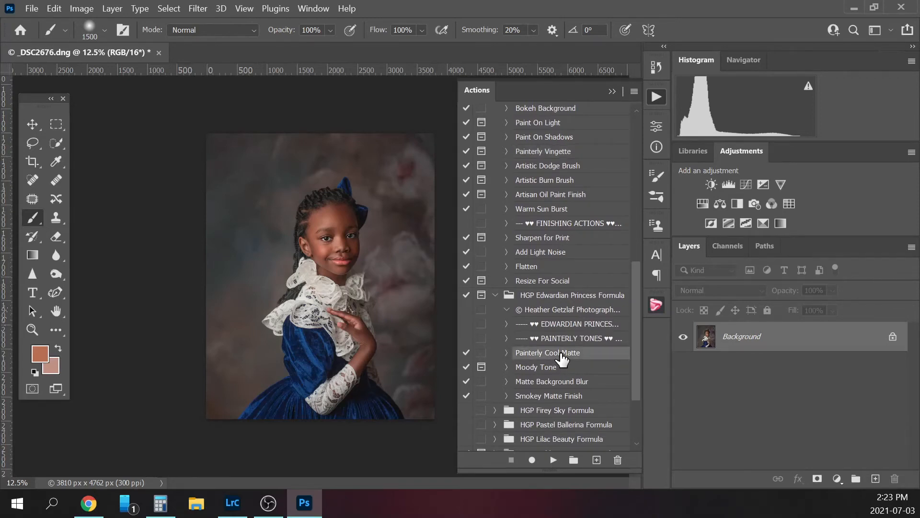
pyautogui.click(554, 460)
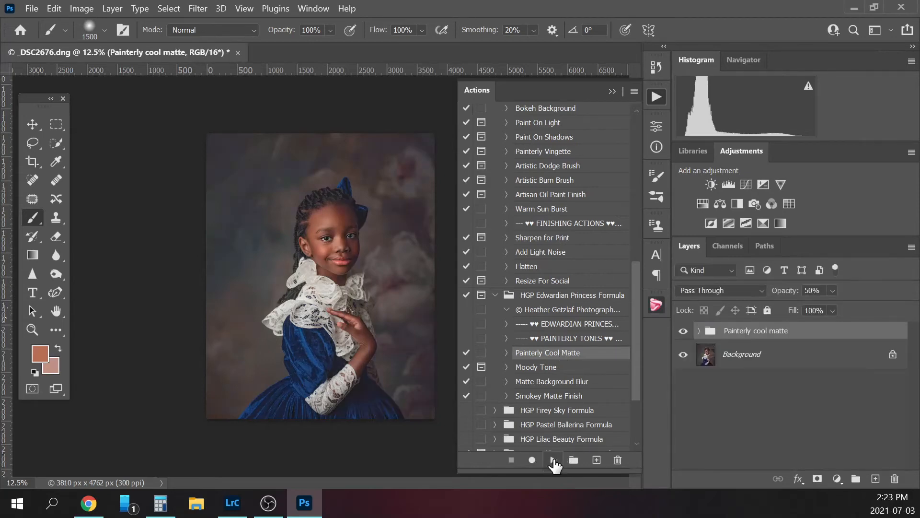
# Set the Painterly cool matte group's opacity to 25% and compare the image with the group hidden and shown.
pyautogui.click(812, 292)
pyautogui.write('20')
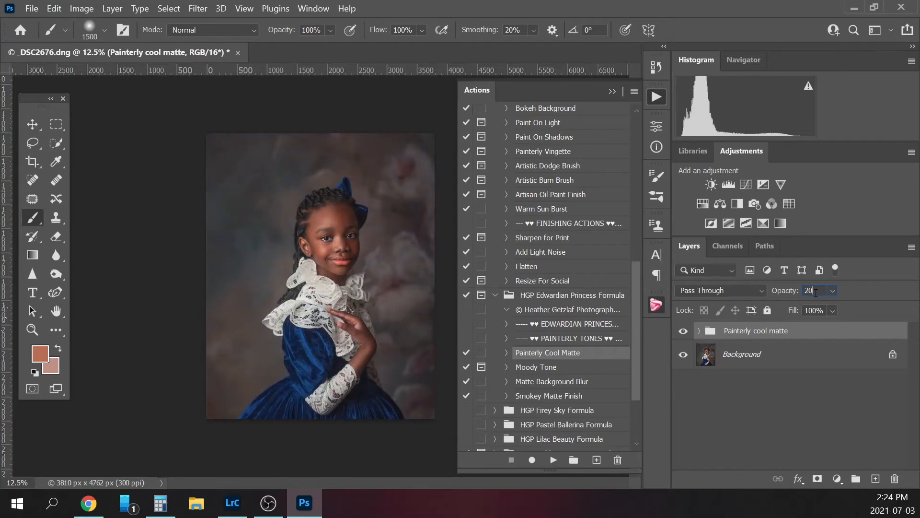
pyautogui.press('Return')
pyautogui.write('25')
pyautogui.click(684, 332)
pyautogui.click(684, 331)
# Flatten the image, run the Moody Tone action and continue past its flattening message.
pyautogui.click(772, 357)
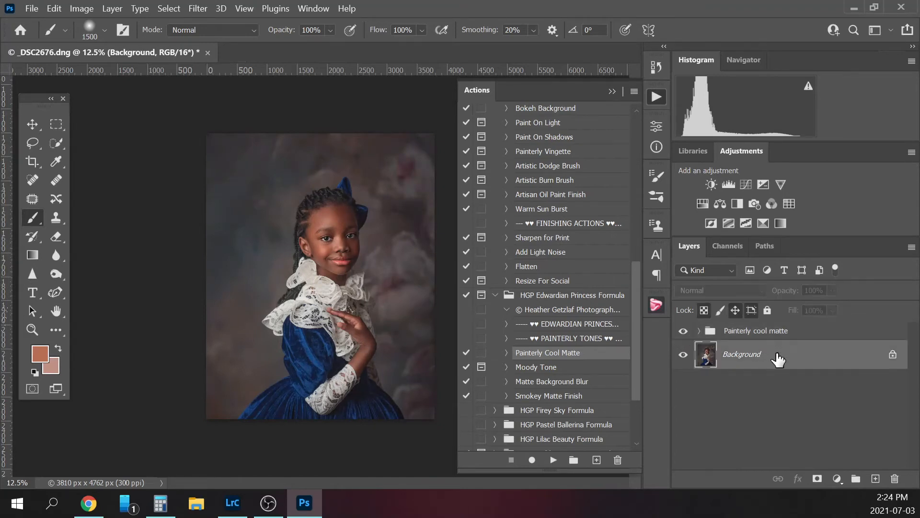
pyautogui.rightClick(777, 357)
pyautogui.click(827, 309)
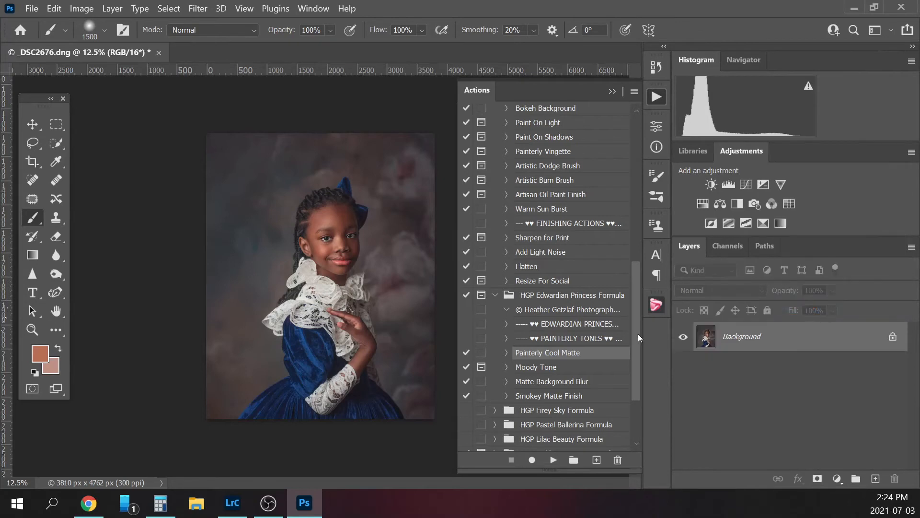
pyautogui.moveTo(638, 334); pyautogui.dragTo(633, 352)
pyautogui.click(547, 328)
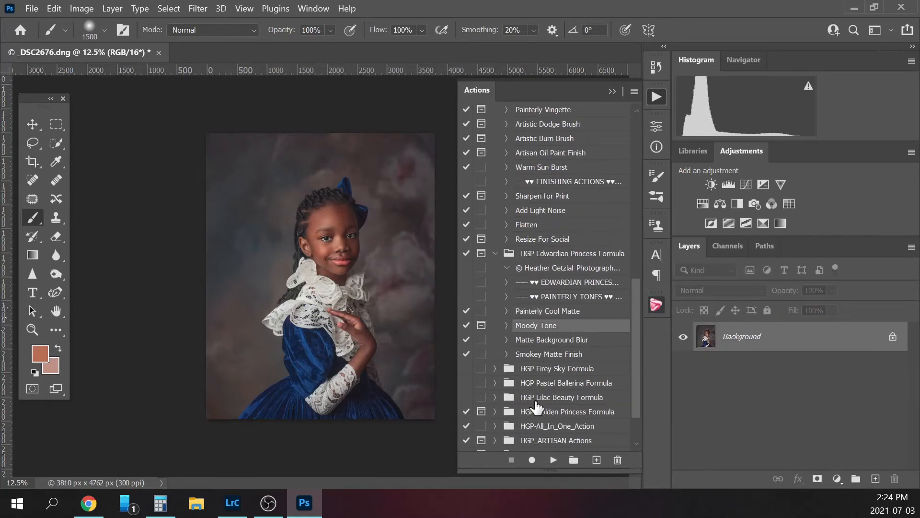
pyautogui.click(553, 460)
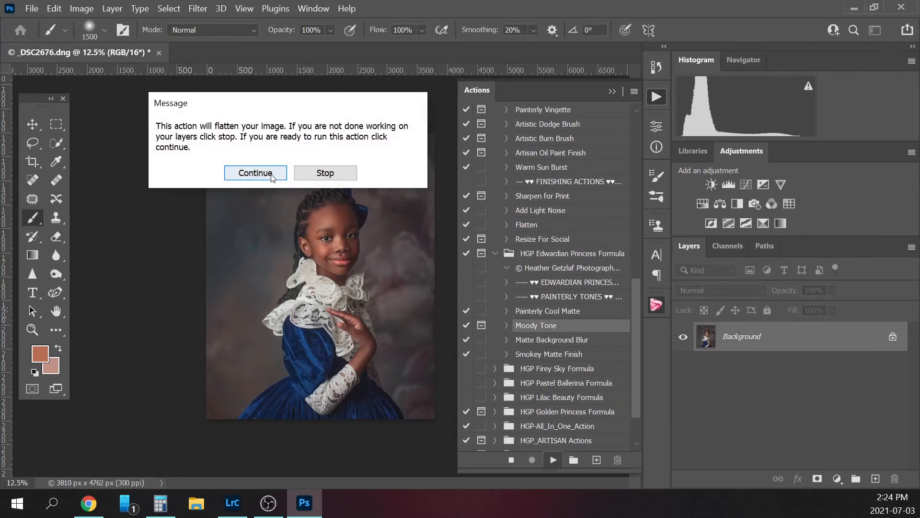
pyautogui.click(256, 173)
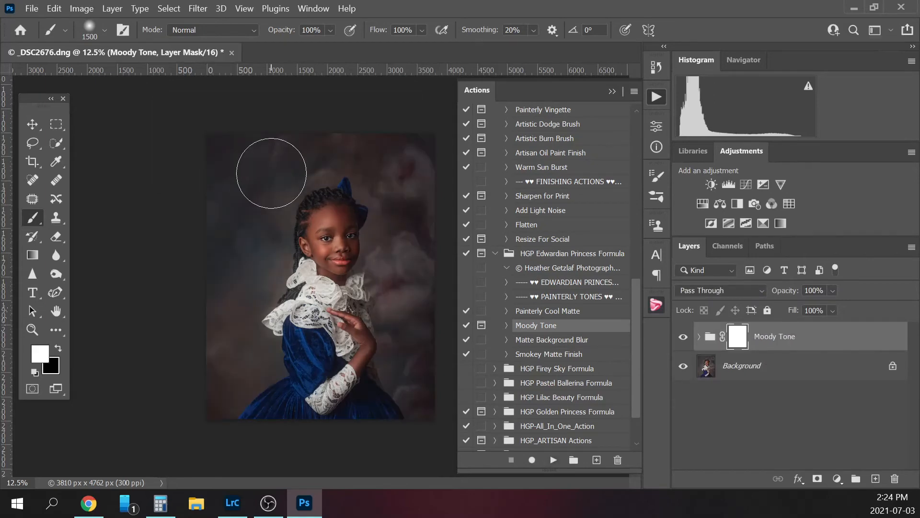
# Set the Moody Tone group's opacity to 10% and compare the image with the group hidden and shown.
pyautogui.click(684, 338)
pyautogui.click(684, 338)
pyautogui.click(820, 291)
pyautogui.write('10')
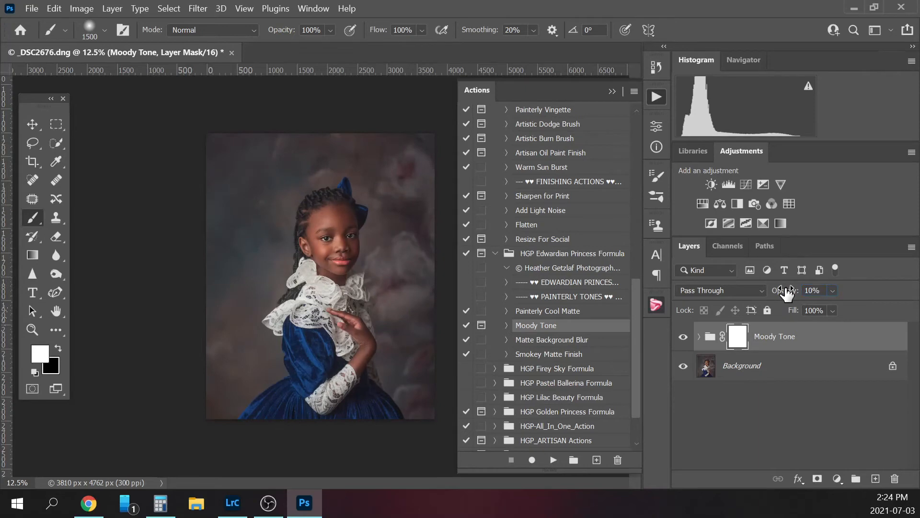
pyautogui.click(683, 337)
pyautogui.click(683, 337)
# Paint black over the girl on the Moody Tone mask with a large brush at 13% opacity and compare the effect hidden and shown.
pyautogui.moveTo(332, 32); pyautogui.dragTo(310, 43)
pyautogui.click(334, 30)
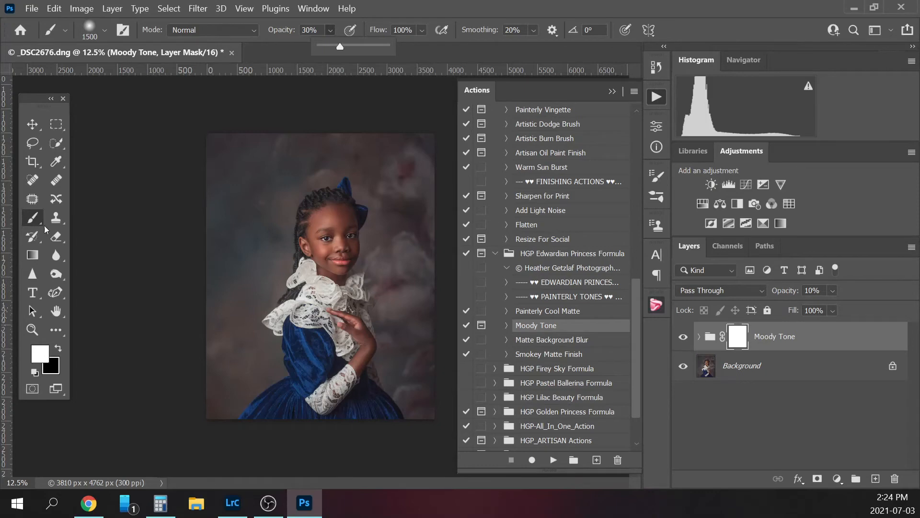
pyautogui.press('[')
pyautogui.press('[')
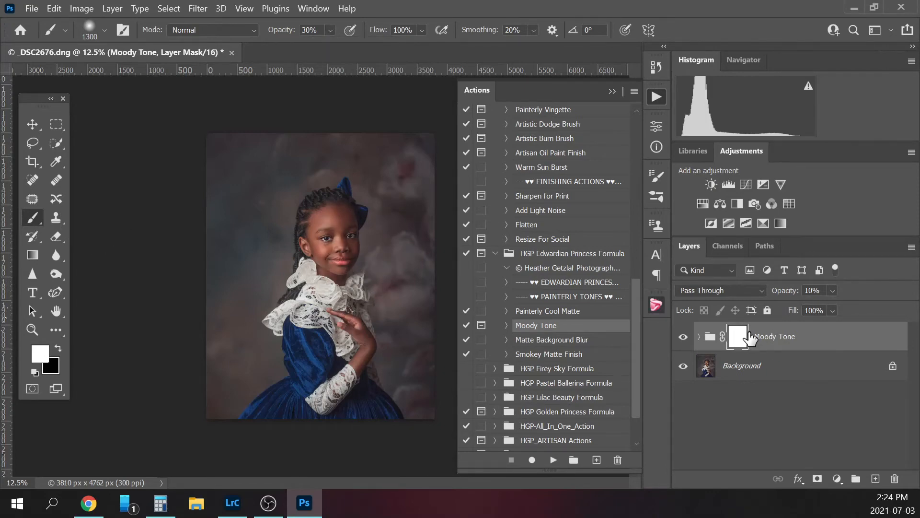
pyautogui.click(58, 350)
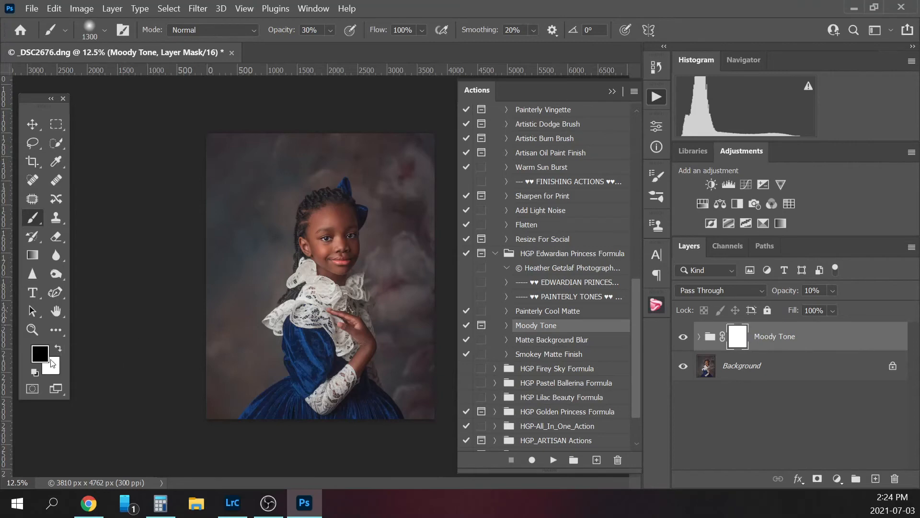
pyautogui.press('[')
pyautogui.click(330, 30)
pyautogui.moveTo(330, 46); pyautogui.dragTo(327, 46)
pyautogui.press(']')
pyautogui.press(']')
pyautogui.press(']')
pyautogui.press(']')
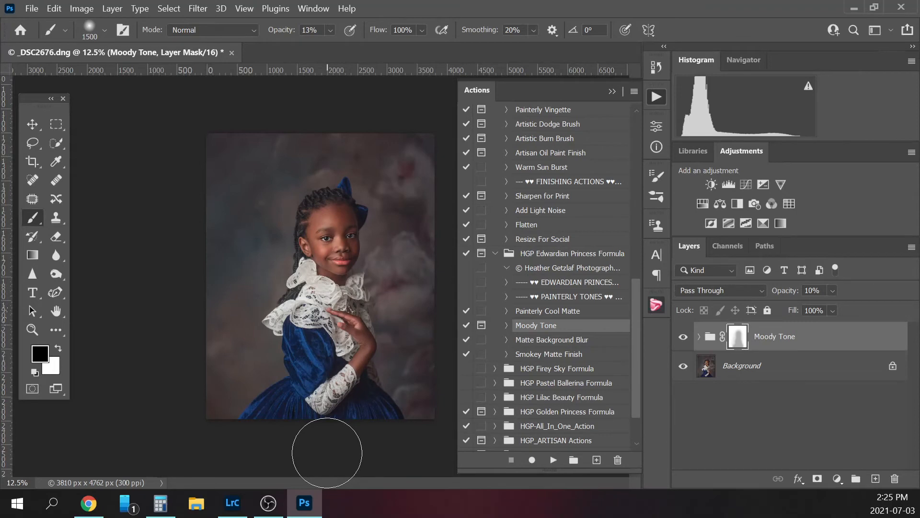
pyautogui.click(683, 337)
pyautogui.click(683, 337)
# Flatten the image and run the Matte Background Blur action on the flattened result.
pyautogui.click(792, 372)
pyautogui.rightClick(810, 373)
pyautogui.click(866, 322)
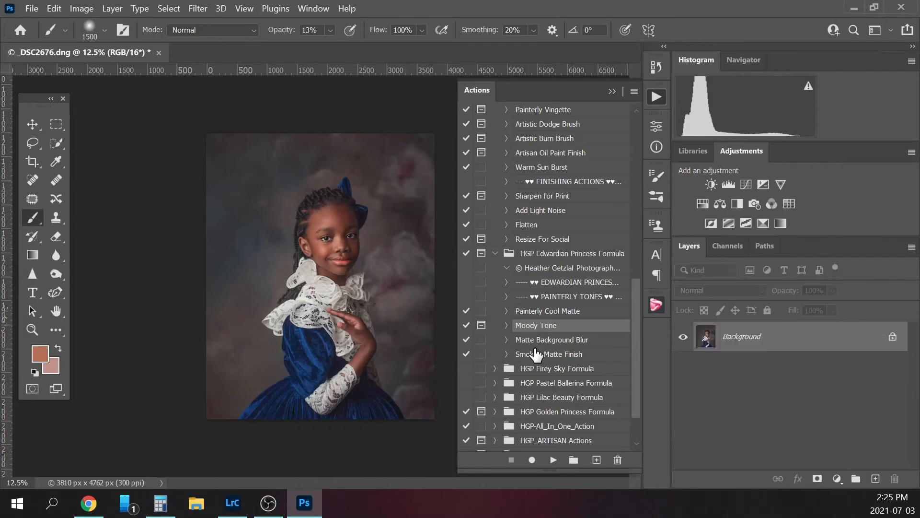
pyautogui.click(537, 341)
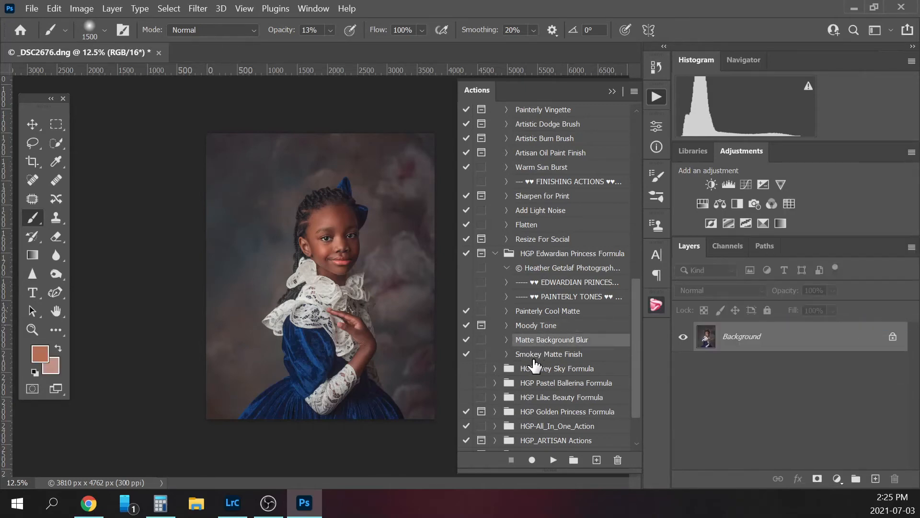
pyautogui.click(553, 460)
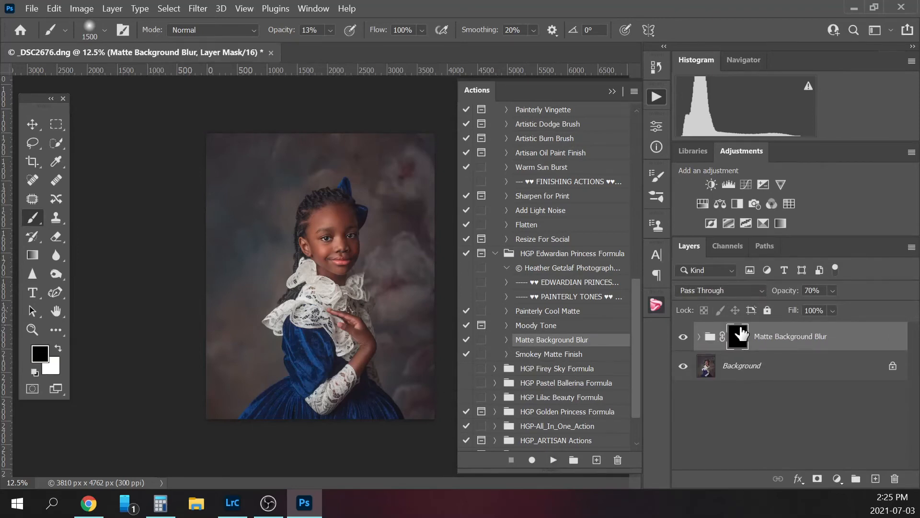
pyautogui.click(612, 91)
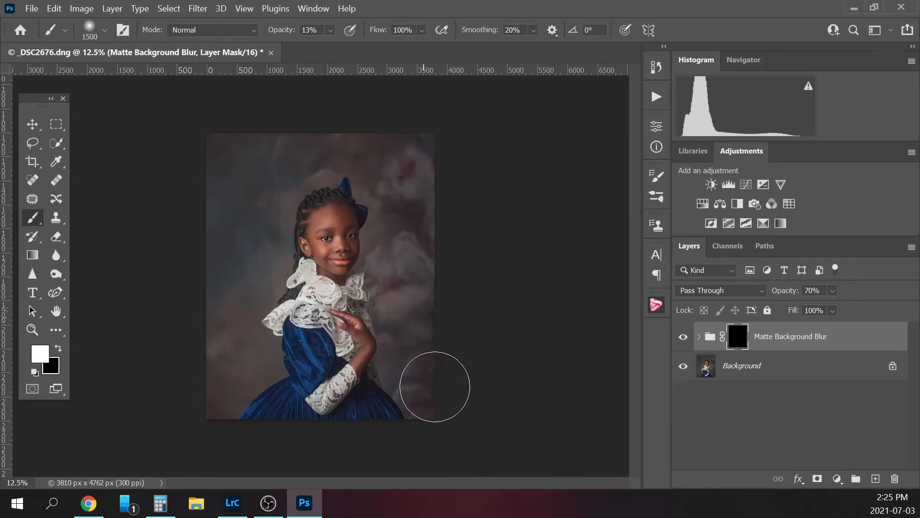
# Paint white over the backdrop around the girl on the Matte Background Blur mask with a 1500 px brush at 100% opacity.
pyautogui.moveTo(425, 281); pyautogui.dragTo(407, 261)
pyautogui.click(330, 30)
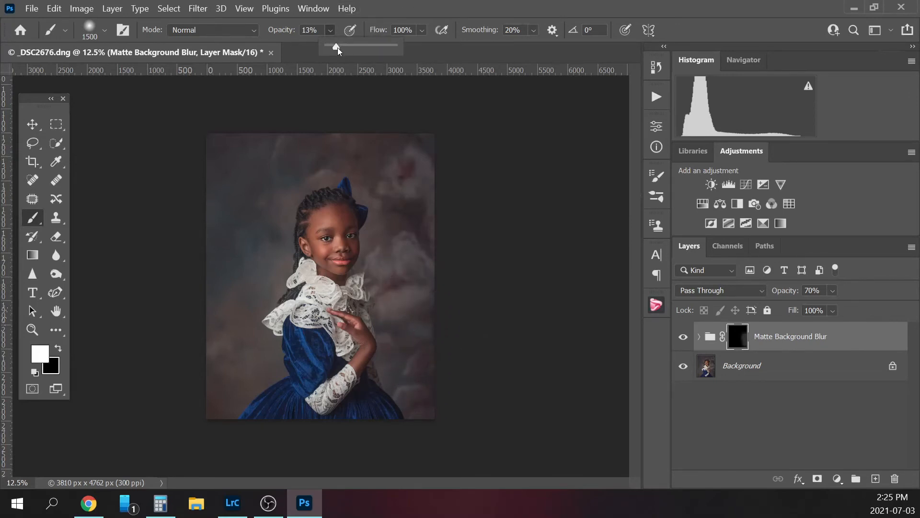
pyautogui.moveTo(337, 48); pyautogui.dragTo(398, 47)
pyautogui.click(330, 31)
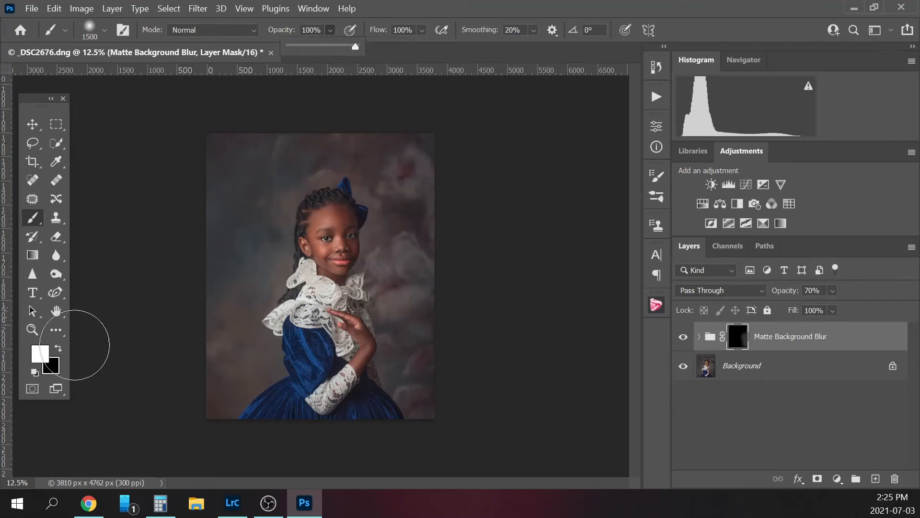
pyautogui.click(428, 370)
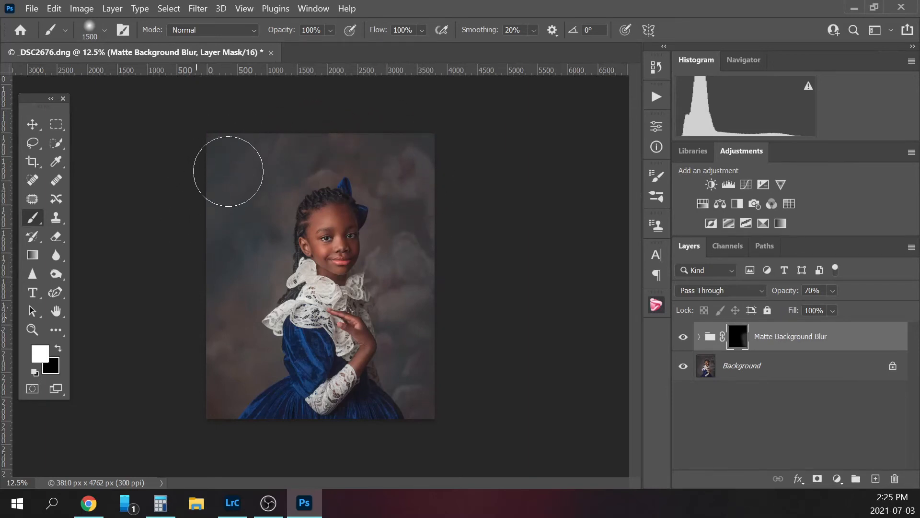
pyautogui.moveTo(192, 390)
pyautogui.mouseDown()
pyautogui.moveTo(222, 369)
pyautogui.moveTo(172, 470)
pyautogui.mouseUp()
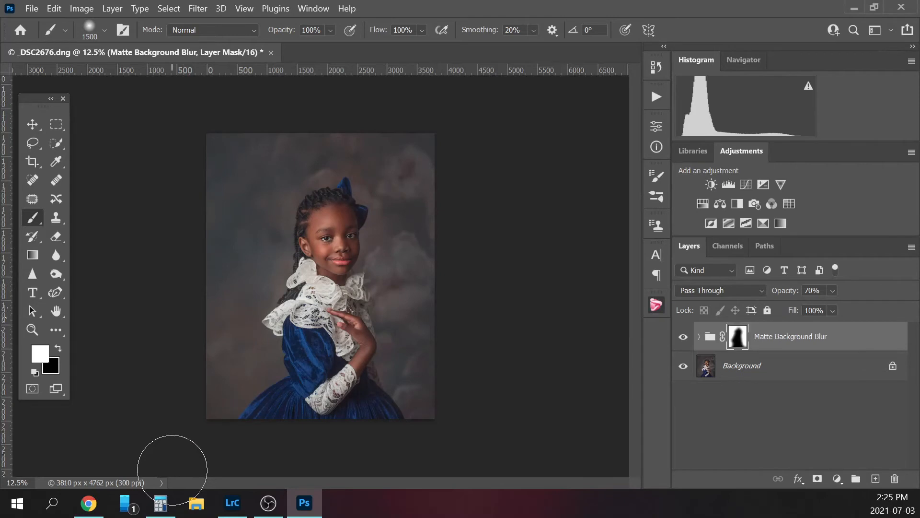
# Paint white closer to the girl's outline on the Matte Background Blur mask at 33% brush opacity, reducing the brush to 900 px.
pyautogui.click(330, 30)
pyautogui.click(304, 45)
pyautogui.click(329, 31)
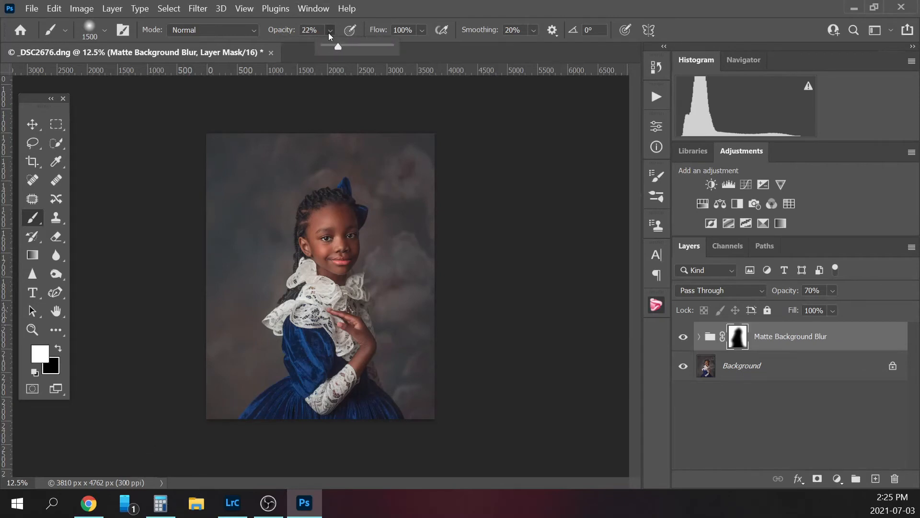
pyautogui.click(344, 43)
pyautogui.press('[')
pyautogui.press('[')
pyautogui.press('[')
pyautogui.press('[')
pyautogui.press('[')
pyautogui.press('[')
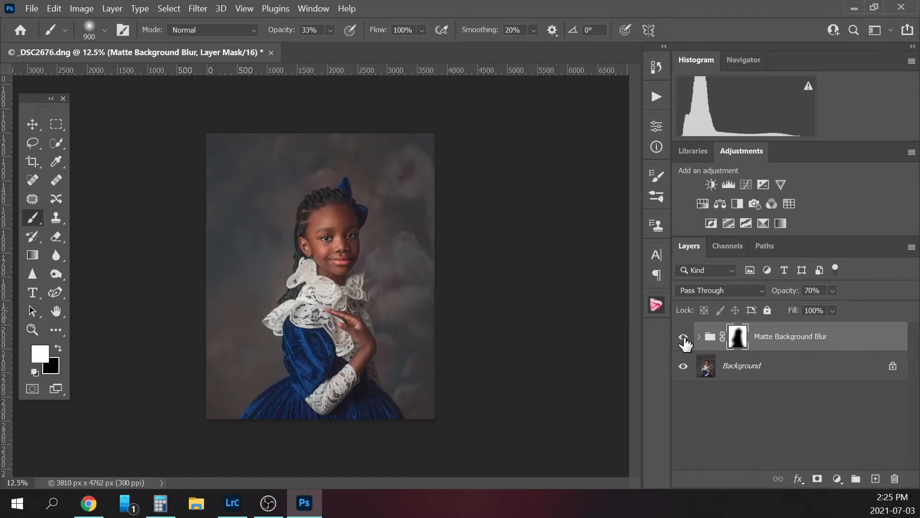
# Inspect the Matte Background Blur mask as a red overlay and compare the image with the group hidden and shown.
pyautogui.keyDown('alt'); pyautogui.keyDown('shift'); pyautogui.click(737, 338); pyautogui.keyUp('shift'); pyautogui.keyUp('alt')
pyautogui.press('x')
pyautogui.press(']')
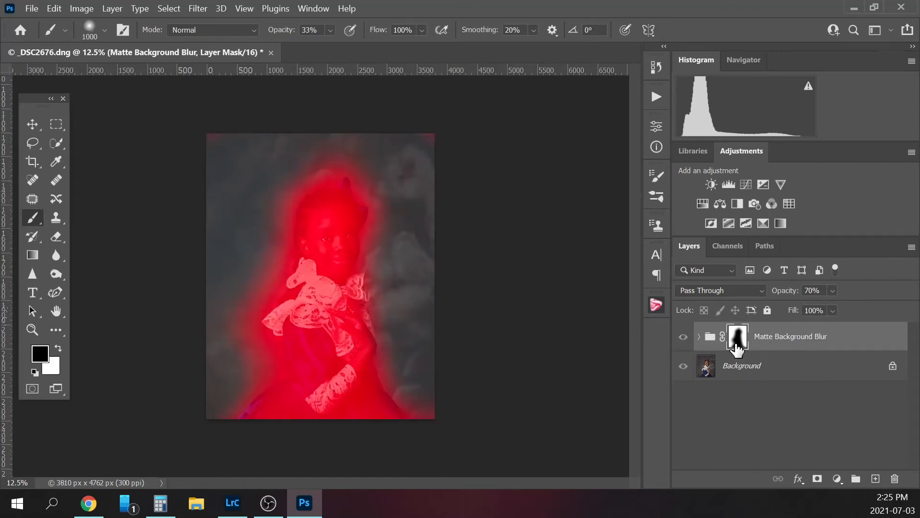
pyautogui.keyDown('alt'); pyautogui.keyDown('shift'); pyautogui.click(737, 345); pyautogui.keyUp('shift'); pyautogui.keyUp('alt')
pyautogui.press('x')
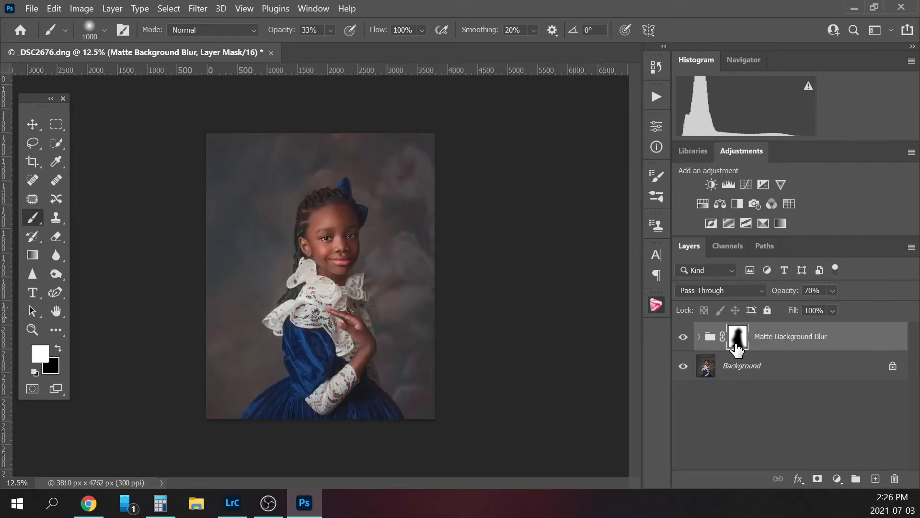
pyautogui.click(683, 337)
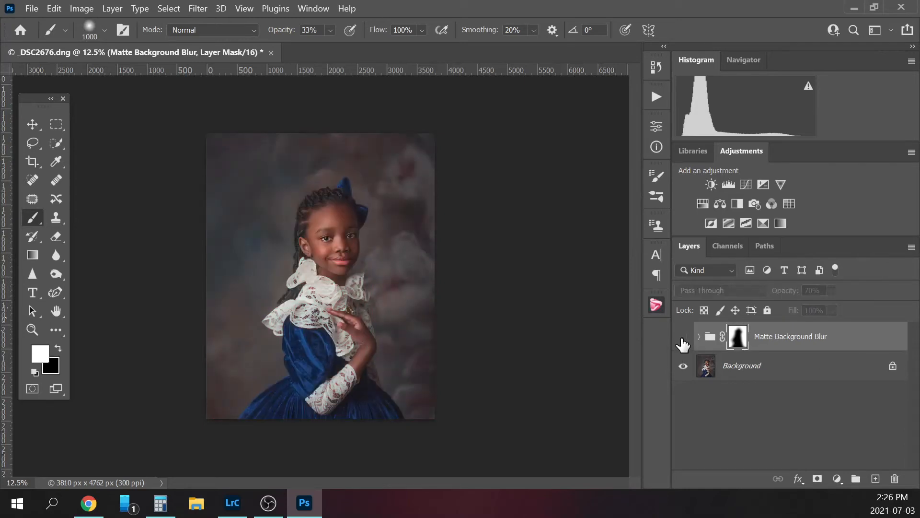
pyautogui.click(683, 337)
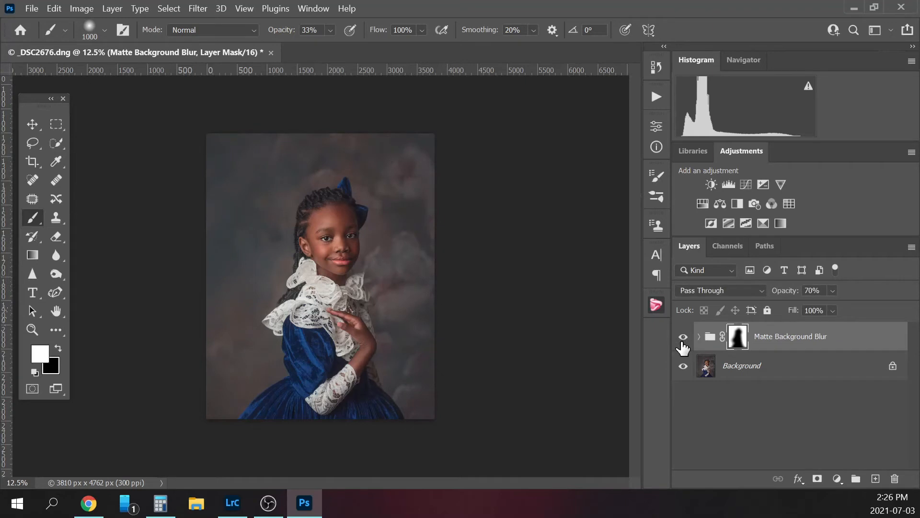
# Flatten the image to merge the Matte Background Blur group into the Background layer.
pyautogui.click(781, 369)
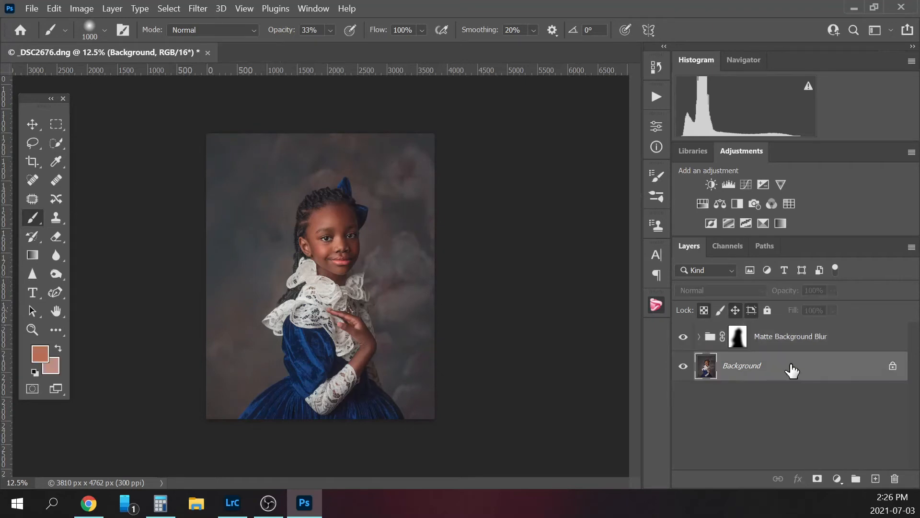
pyautogui.rightClick(792, 367)
pyautogui.click(856, 320)
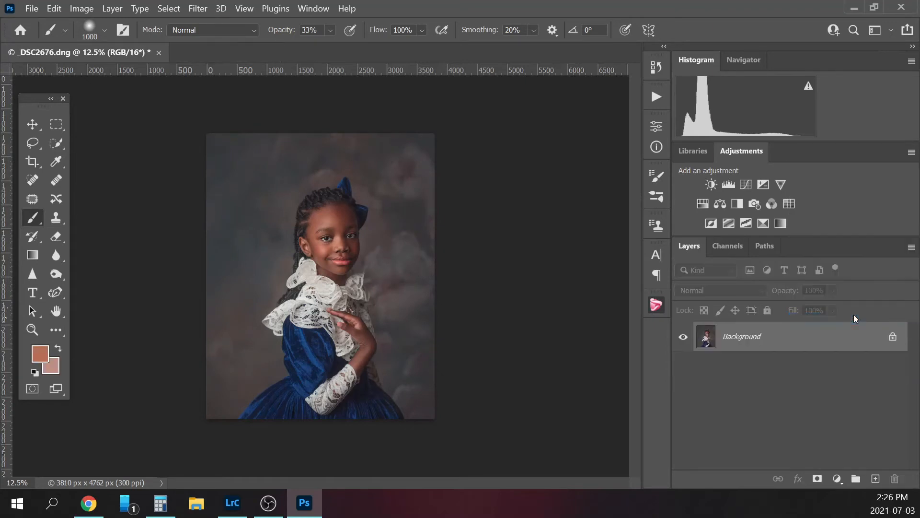
# Run the Smokey Matte Finish action and set the resulting group's opacity to 15%.
pyautogui.click(663, 100)
pyautogui.click(562, 355)
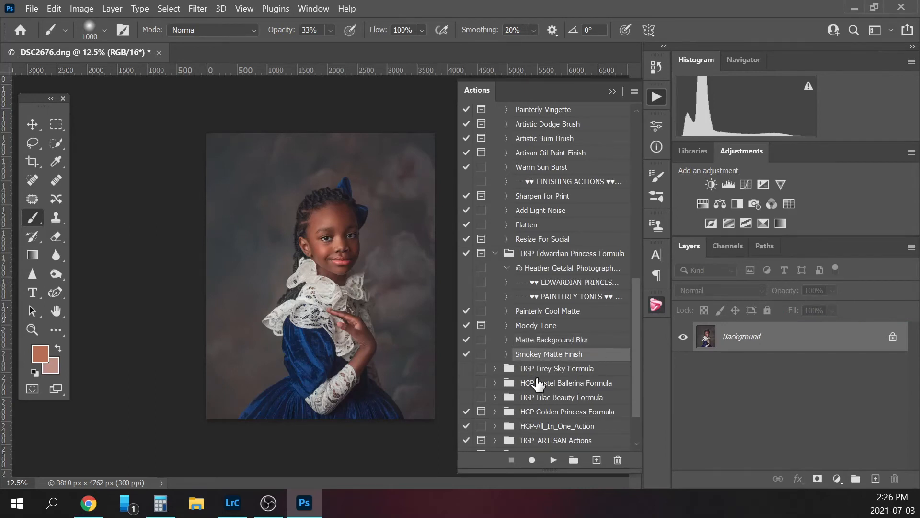
pyautogui.click(553, 460)
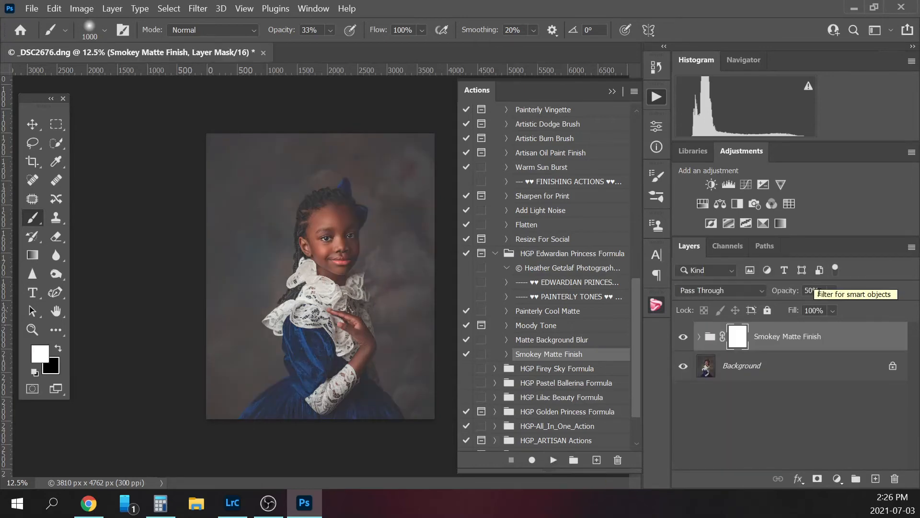
pyautogui.click(778, 294)
pyautogui.write('15')
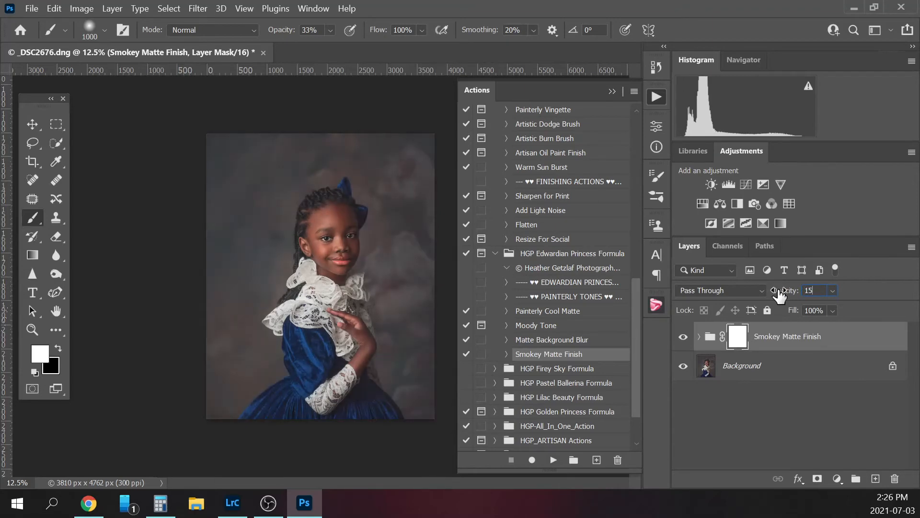
# Reduce the Smokey Matte Finish group's opacity to 10%, comparing the portrait with the group hidden and shown.
pyautogui.click(684, 337)
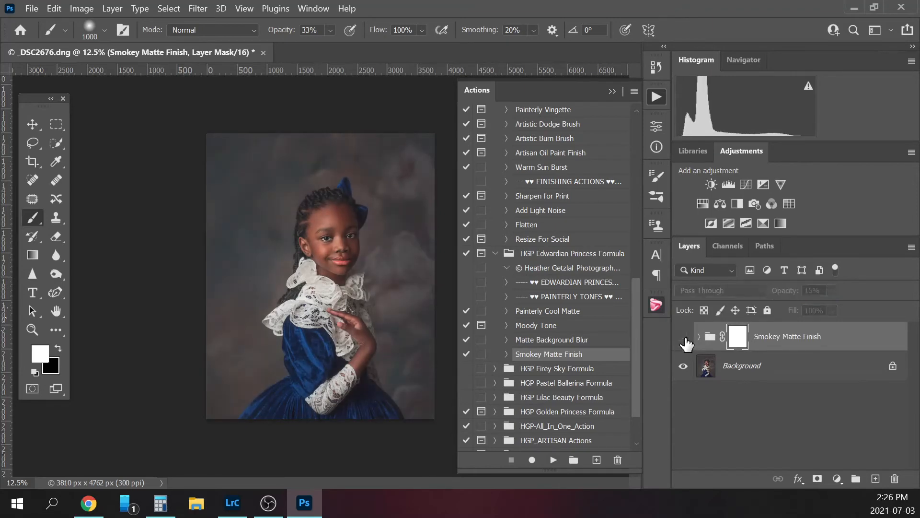
pyautogui.click(683, 337)
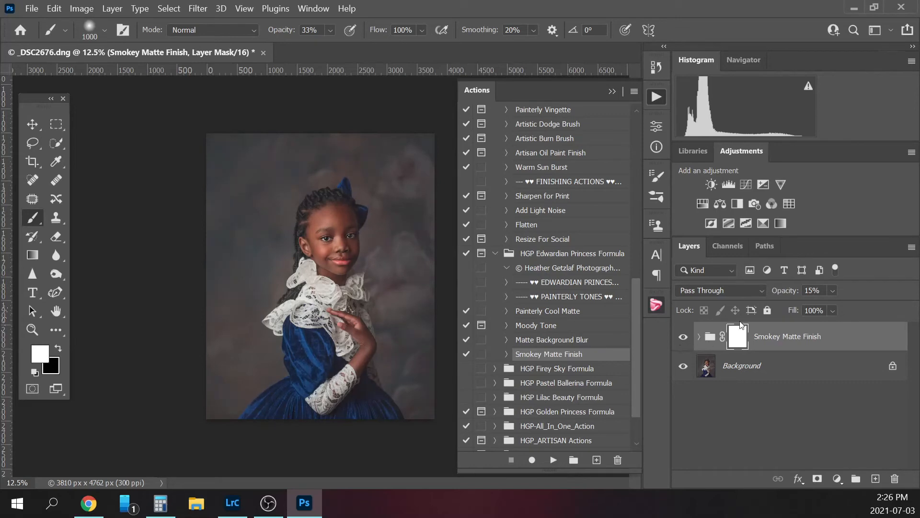
pyautogui.click(815, 290)
pyautogui.write('10')
pyautogui.click(683, 337)
pyautogui.click(683, 338)
# Flatten the image to merge the Smokey Matte Finish group into the Background layer.
pyautogui.click(782, 374)
pyautogui.rightClick(783, 374)
pyautogui.click(825, 324)
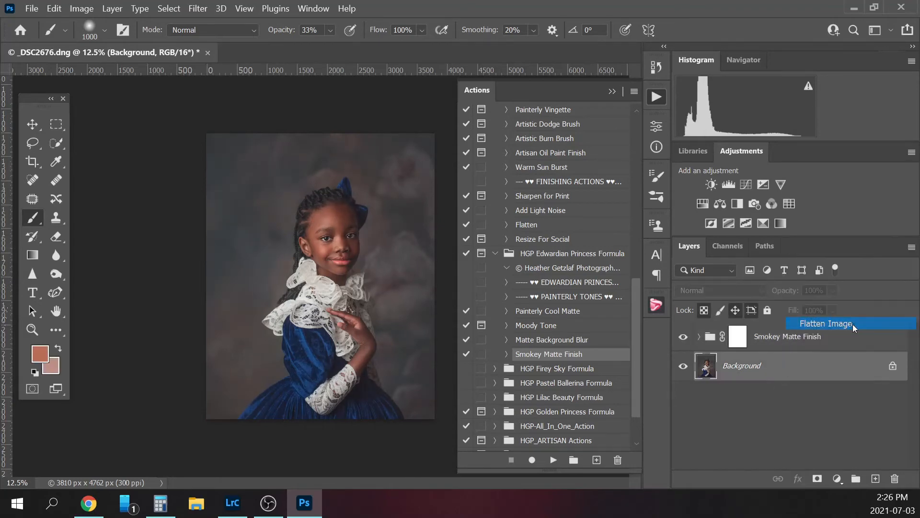
# Run the Paint On Light action from the Painted Beauty Collection and continue past its painting instructions.
pyautogui.moveTo(633, 337); pyautogui.dragTo(625, 160)
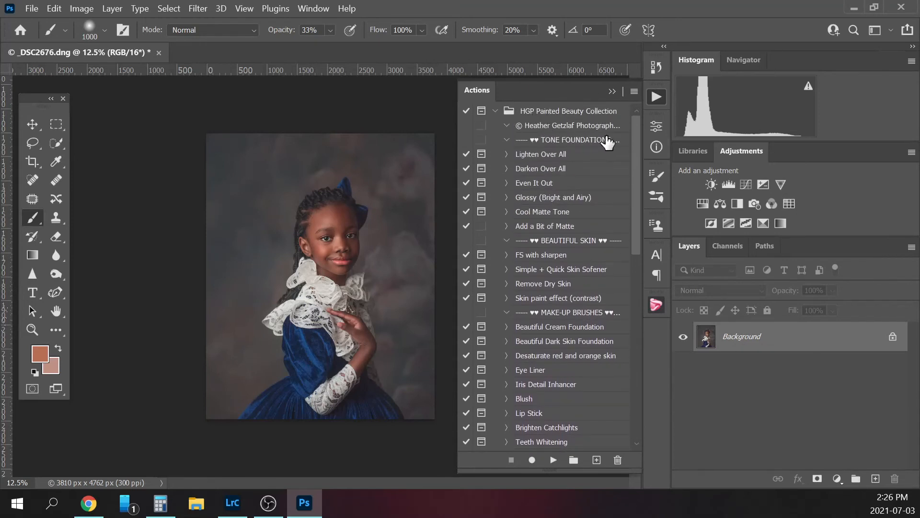
pyautogui.moveTo(636, 194); pyautogui.dragTo(635, 285)
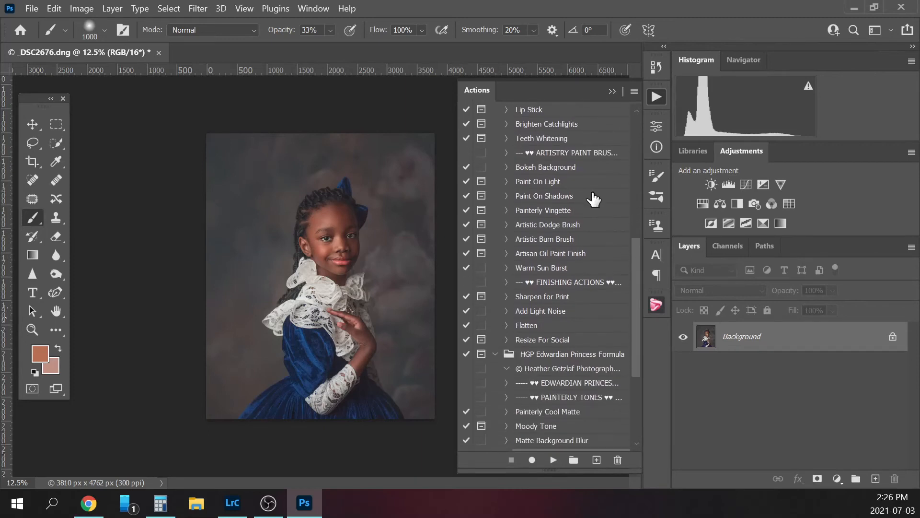
pyautogui.click(563, 226)
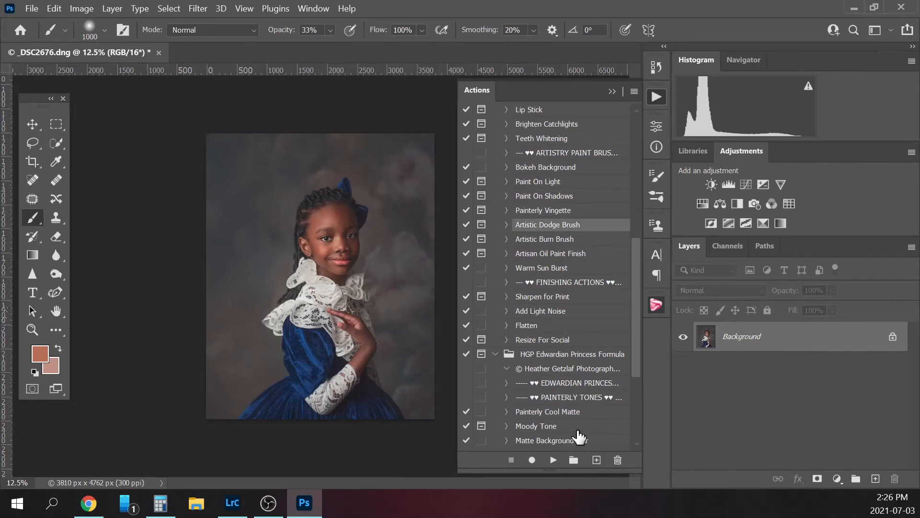
pyautogui.scroll(2, 637, 264)
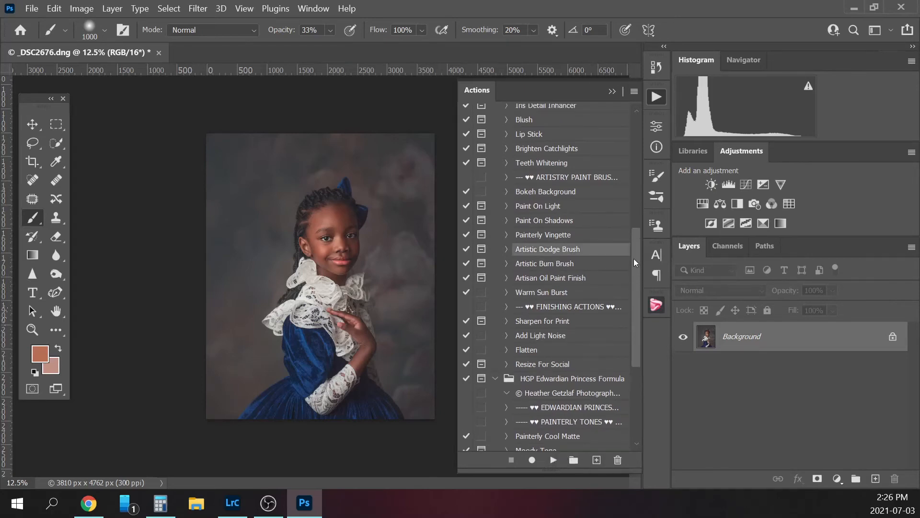
pyautogui.click(549, 207)
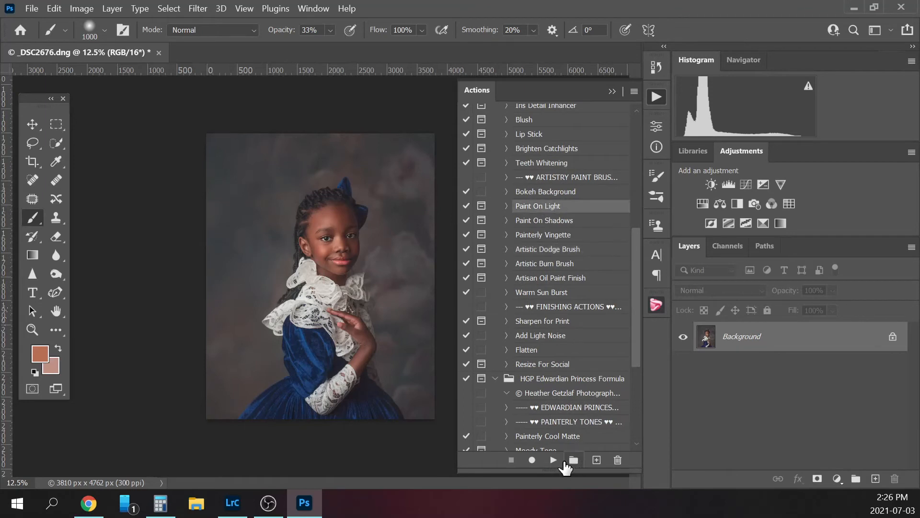
pyautogui.click(553, 460)
pyautogui.click(254, 165)
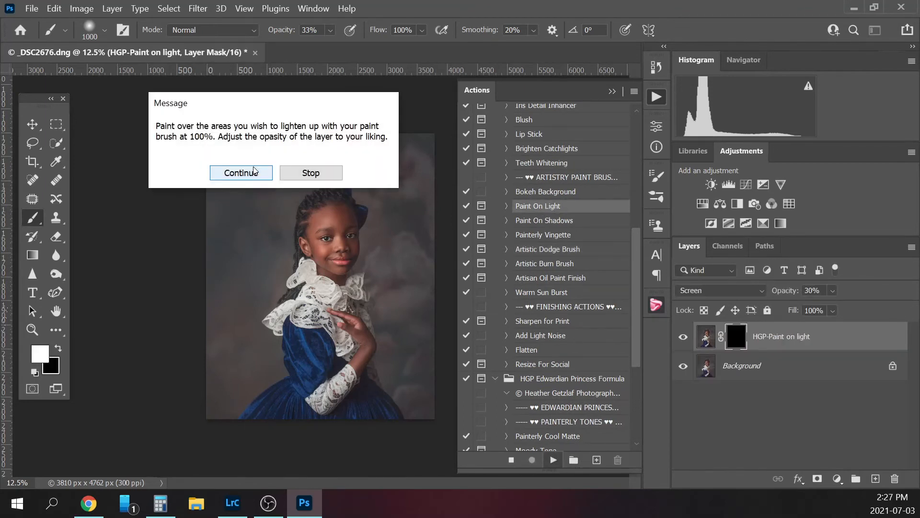
pyautogui.click(256, 170)
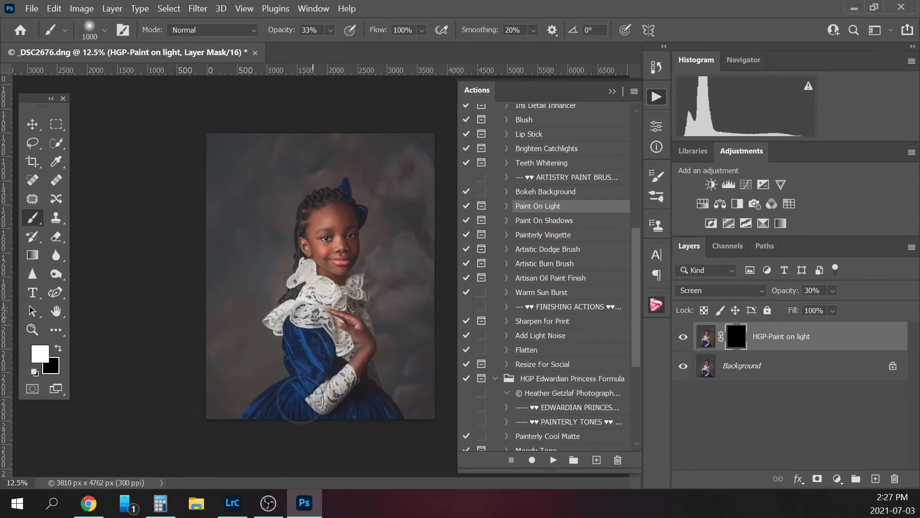
# Paint white over the girl on the HGP-Paint on light mask at 33% brush opacity and compare the layer hidden and shown.
pyautogui.moveTo(301, 399)
pyautogui.mouseDown()
pyautogui.moveTo(361, 422)
pyautogui.moveTo(361, 449)
pyautogui.mouseUp()
pyautogui.click(682, 342)
pyautogui.click(683, 341)
pyautogui.click(681, 338)
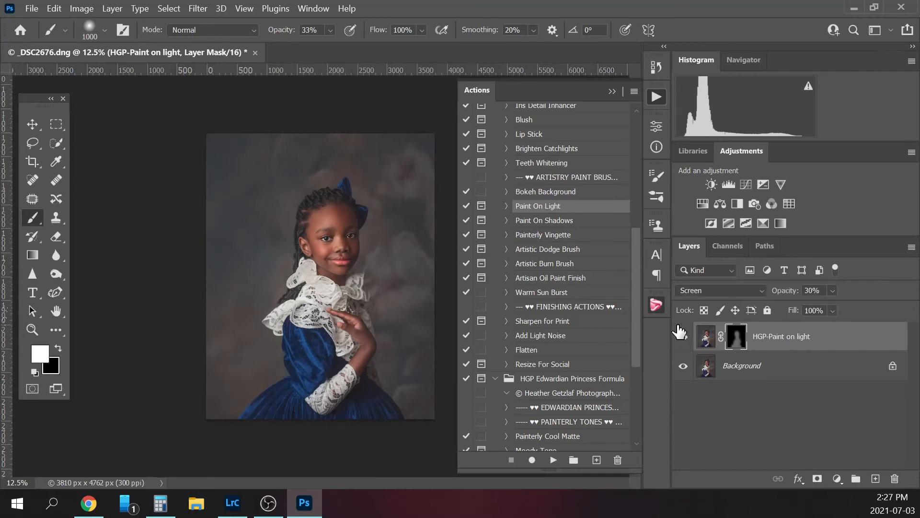
pyautogui.click(682, 336)
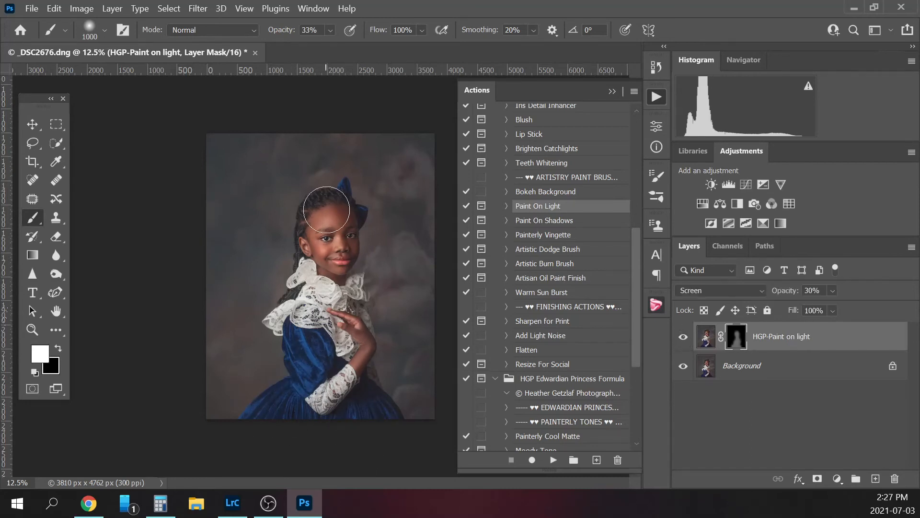
# Flatten the image and run the Artistic Dodge Brush action, continuing past its instructions.
pyautogui.rightClick(786, 371)
pyautogui.click(847, 318)
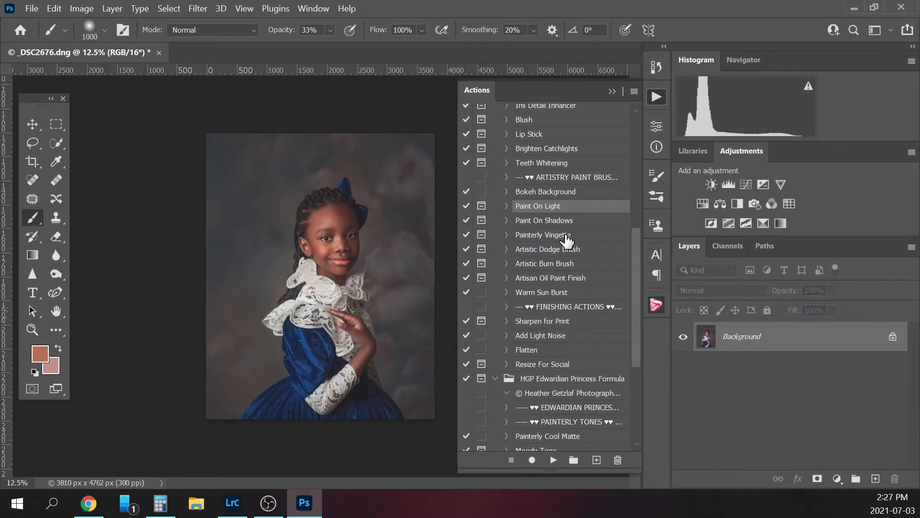
pyautogui.click(556, 252)
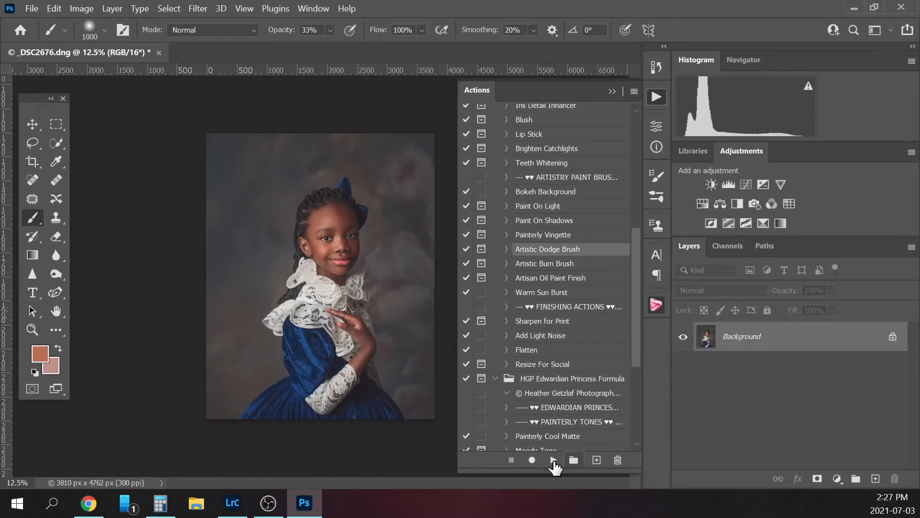
pyautogui.click(553, 460)
pyautogui.click(252, 162)
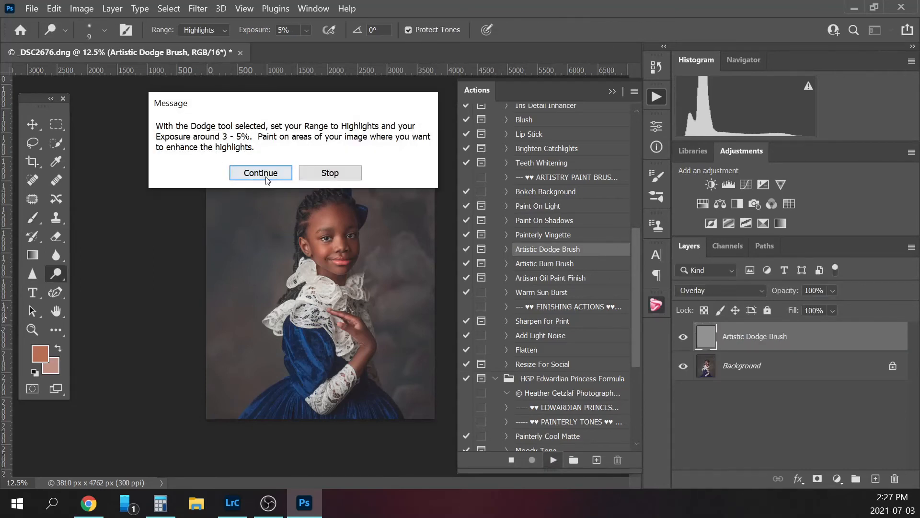
pyautogui.click(264, 173)
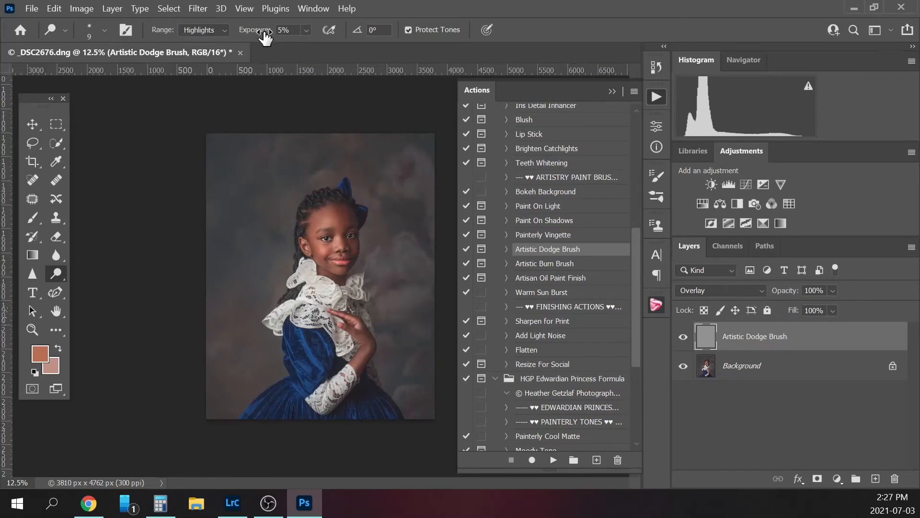
# Dodge the forehead highlights on the Artistic Dodge Brush layer at 5% exposure, with the brush brought to 300 px.
pyautogui.click(612, 88)
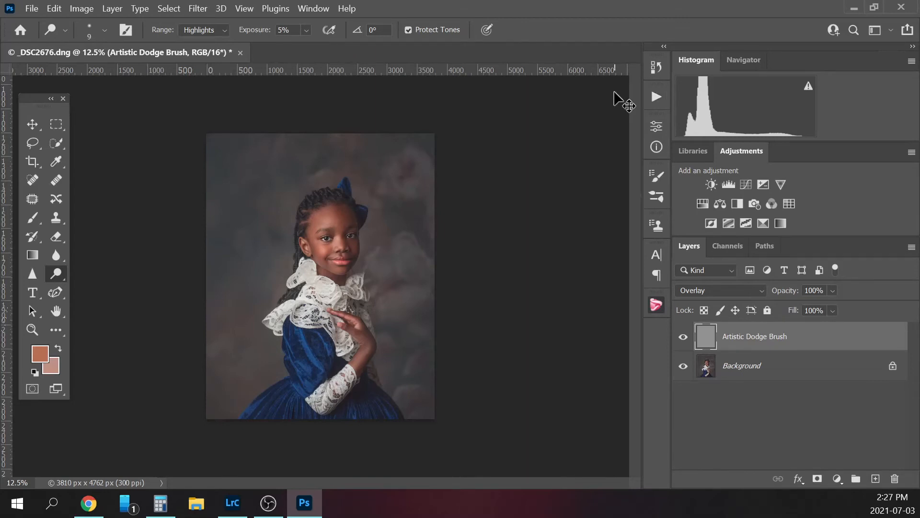
pyautogui.hotkey('ctrl', '+')
pyautogui.hotkey('ctrl', '+')
pyautogui.hotkey('ctrl', '+')
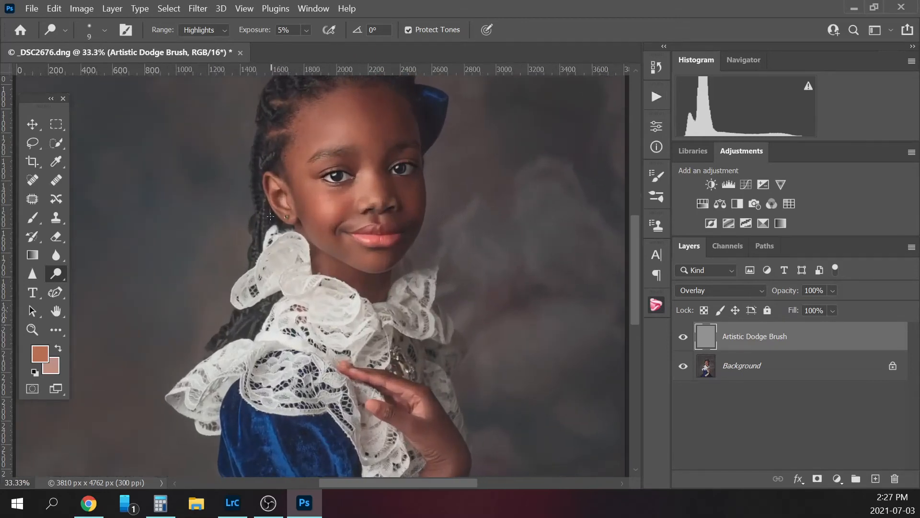
pyautogui.press(']')
pyautogui.press(']')
pyautogui.press(']')
pyautogui.press(']')
pyautogui.press(']')
pyautogui.press(']')
pyautogui.press(']')
pyautogui.press('[')
pyautogui.press(']')
pyautogui.press(']')
pyautogui.press(']')
pyautogui.press(']')
pyautogui.press(']')
pyautogui.press(']')
pyautogui.press(']')
pyautogui.press(']')
pyautogui.press(']')
pyautogui.press(']')
pyautogui.moveTo(349, 121)
pyautogui.mouseDown()
pyautogui.moveTo(337, 116)
pyautogui.moveTo(362, 117)
pyautogui.moveTo(365, 129)
pyautogui.moveTo(369, 115)
pyautogui.mouseUp()
pyautogui.press('[')
pyautogui.press('[')
pyautogui.press('[')
pyautogui.press('[')
pyautogui.press('[')
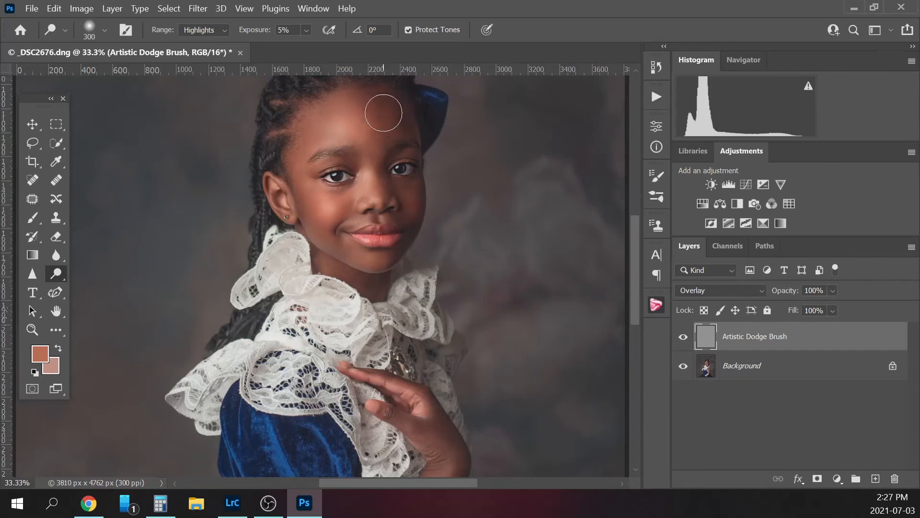
# Dodge the highlights on the nose, cheeks and chin, reducing the brush from 250 to 125 px.
pyautogui.press('[')
pyautogui.press('[')
pyautogui.press(']')
pyautogui.press(']')
pyautogui.press(']')
pyautogui.press(']')
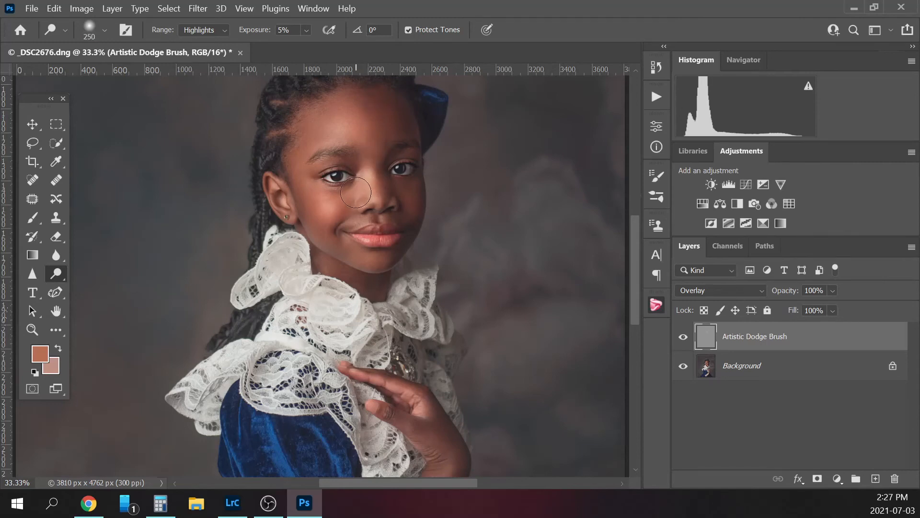
pyautogui.press('[')
pyautogui.press('[')
pyautogui.press('[')
pyautogui.press('[')
pyautogui.press('[')
pyautogui.press('[')
pyautogui.press('[')
pyautogui.press(']')
pyautogui.press('[')
pyautogui.press(']')
pyautogui.press(']')
pyautogui.press(']')
pyautogui.press(']')
pyautogui.press(']')
pyautogui.press('[')
pyautogui.press('[')
pyautogui.press('[')
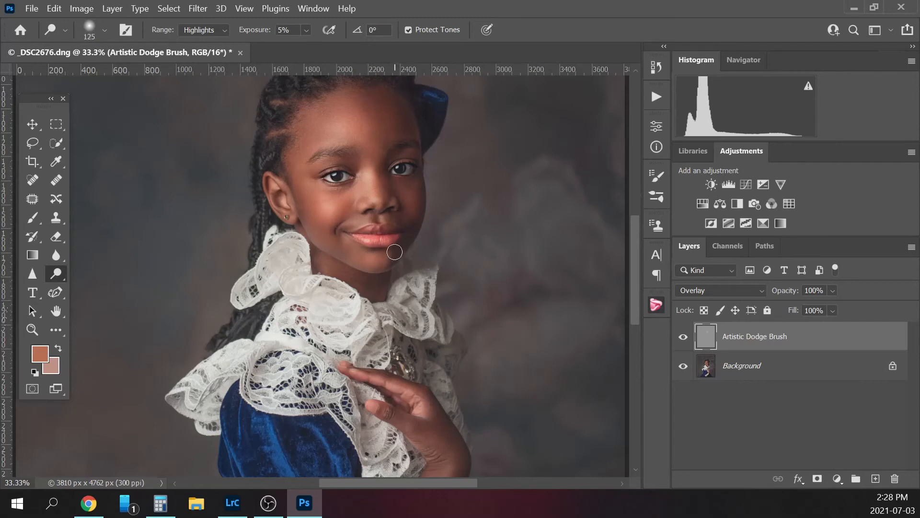
# Dodge the finer highlights in the eyes and braided hair, reducing the brush to 70 px and finally 40 px.
pyautogui.press(']')
pyautogui.press(']')
pyautogui.press(']')
pyautogui.press('[')
pyautogui.press('[')
pyautogui.press('[')
pyautogui.press('[')
pyautogui.press('[')
pyautogui.moveTo(634, 236); pyautogui.dragTo(632, 216)
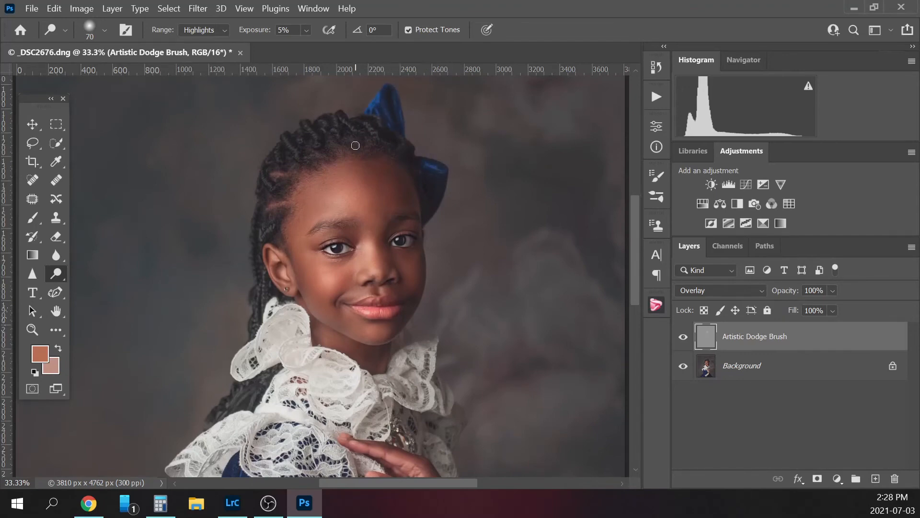
pyautogui.press('[')
pyautogui.press('[')
pyautogui.press('[')
# Dodge the highlights of the white lace collar, varying the brush between 80 and 150 px.
pyautogui.scroll(-3, 453, 275)
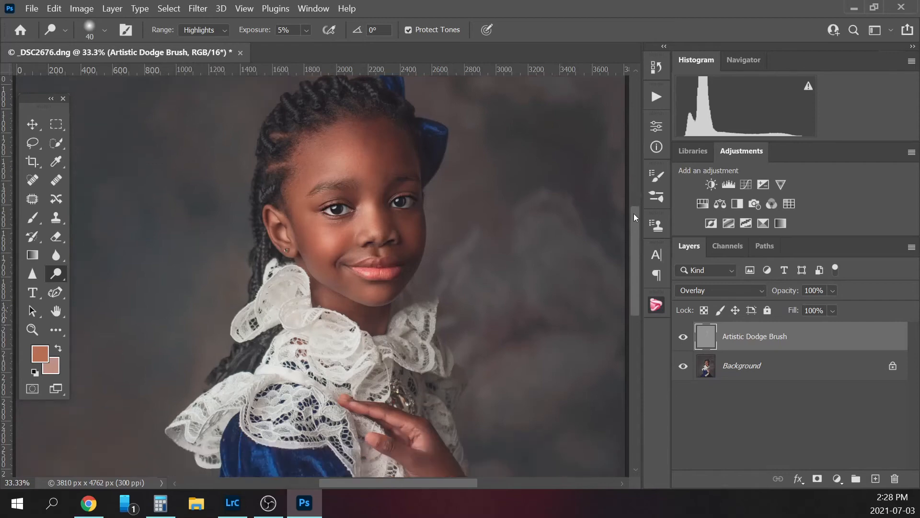
pyautogui.press(']')
pyautogui.press(']')
pyautogui.press(']')
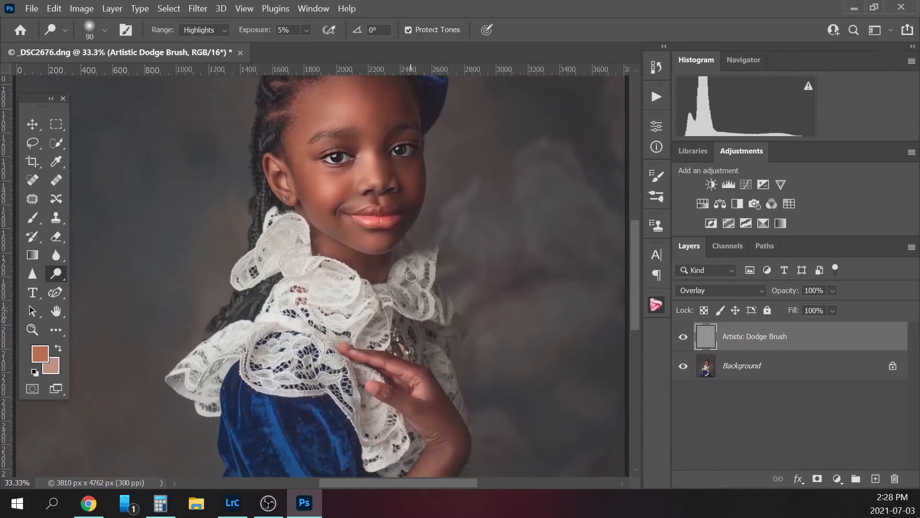
pyautogui.press(']')
pyautogui.press(']')
pyautogui.press(']')
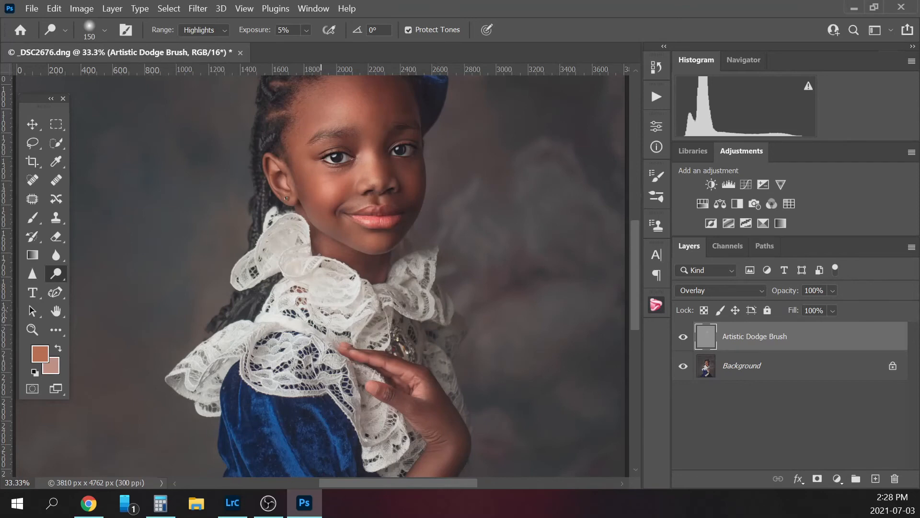
pyautogui.press(']')
pyautogui.press('[')
pyautogui.press('[')
pyautogui.press('[')
pyautogui.press('[')
pyautogui.press('[')
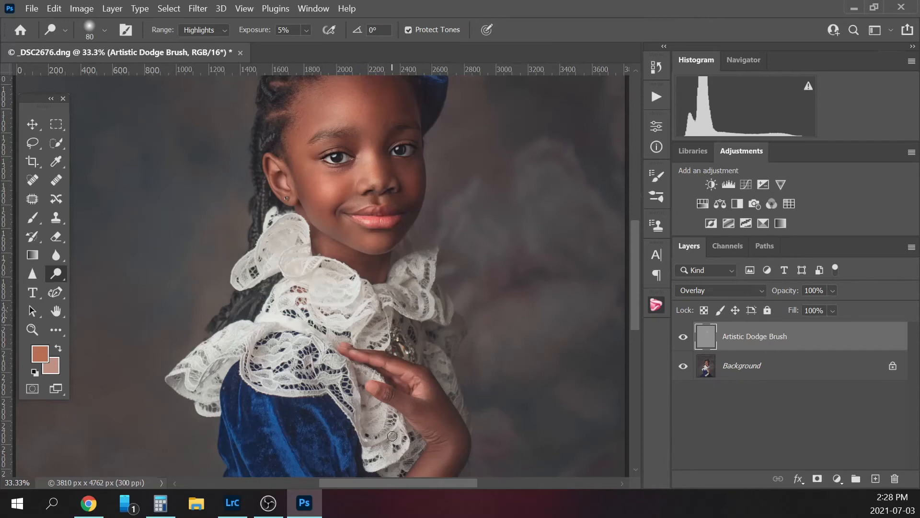
# Dodge the highlights on the girl's hand and forearm, enlarging the brush from 150 to 200 px.
pyautogui.scroll(-3, 429, 387)
pyautogui.press(']')
pyautogui.press(']')
pyautogui.press(']')
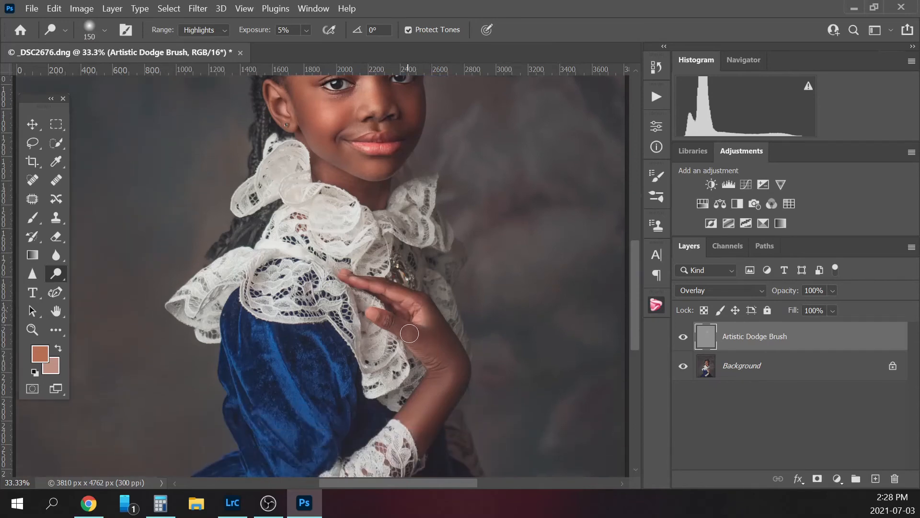
pyautogui.press(']')
pyautogui.press(']')
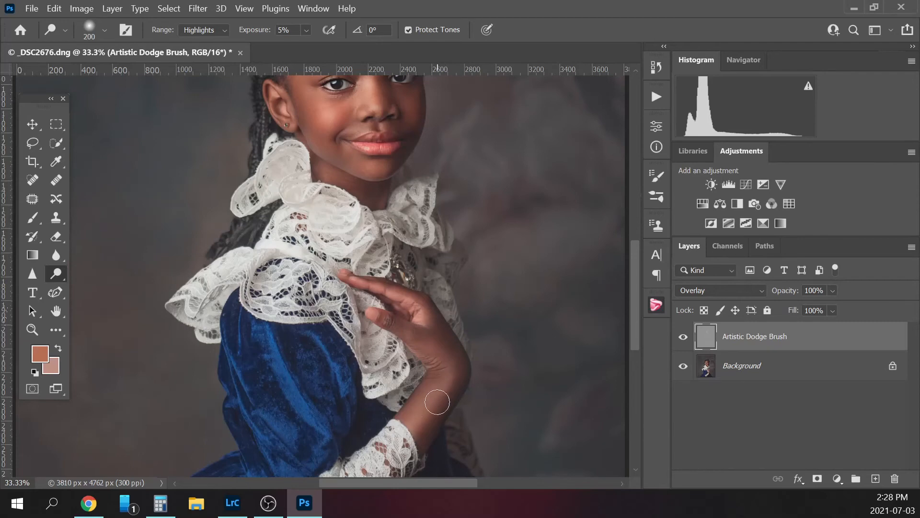
# Dodge the folds of the blue velvet sleeve with a 100 px brush, enlarging it to 175 px near the elbow.
pyautogui.moveTo(637, 309); pyautogui.dragTo(635, 351)
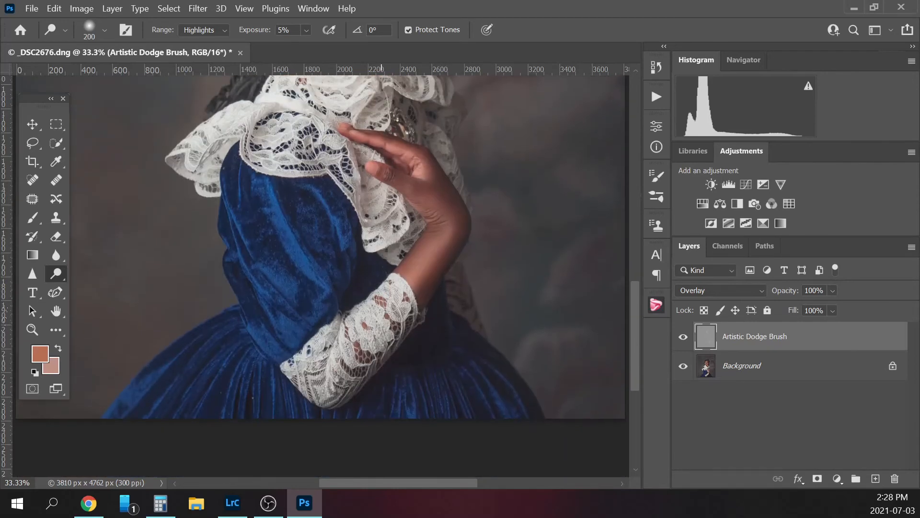
pyautogui.press('[')
pyautogui.press('[')
pyautogui.press('[')
pyautogui.press('[')
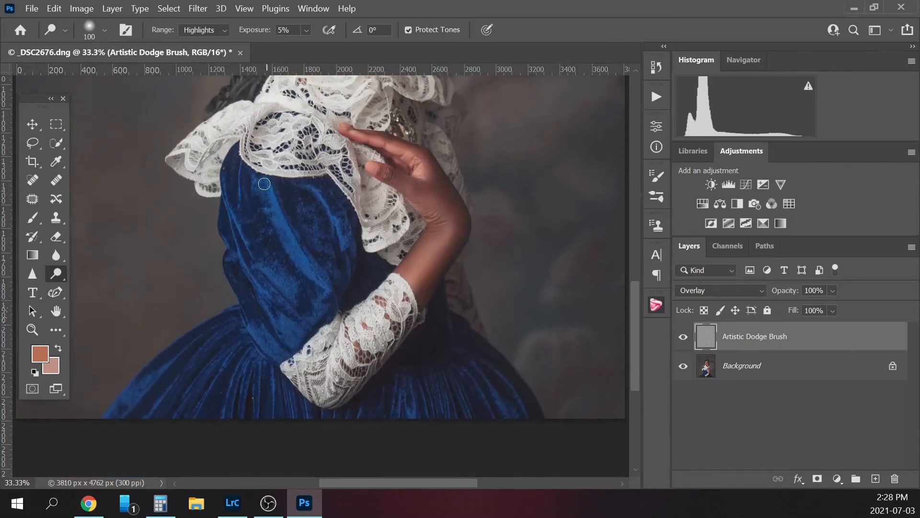
pyautogui.moveTo(290, 234)
pyautogui.mouseDown()
pyautogui.moveTo(318, 284)
pyautogui.moveTo(325, 275)
pyautogui.moveTo(330, 299)
pyautogui.mouseUp()
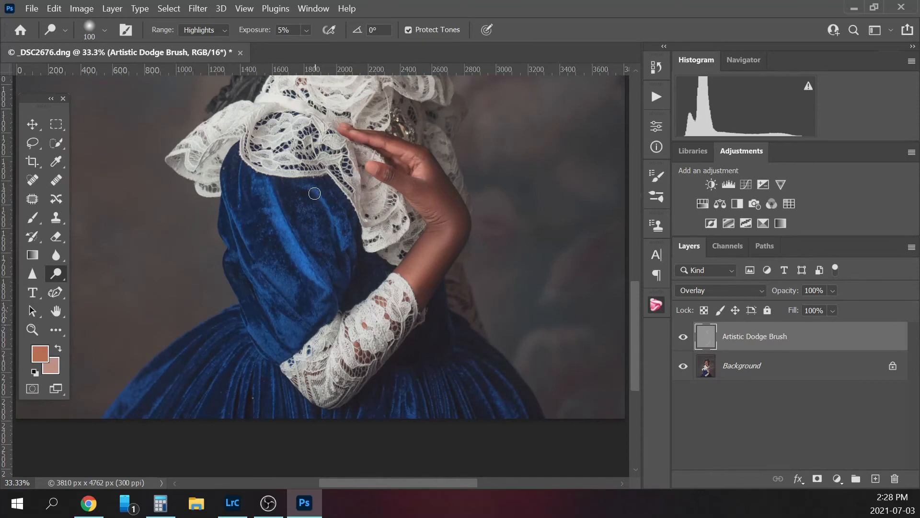
pyautogui.moveTo(314, 192); pyautogui.dragTo(338, 236)
pyautogui.press(']')
pyautogui.press(']')
pyautogui.press(']')
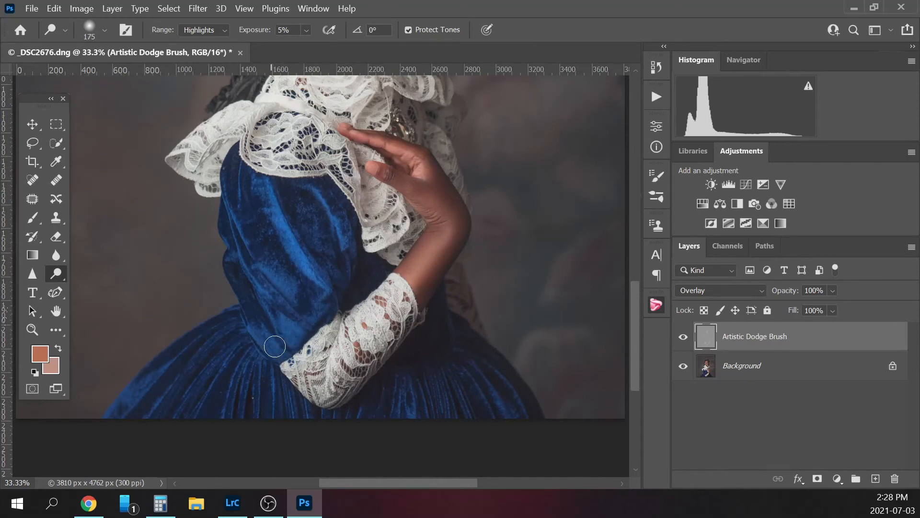
# Dodge the highlights in the lower part of the dress and its skirt pleats, adjusting the brush size and ending at 125 px.
pyautogui.press('[')
pyautogui.press('[')
pyautogui.press('[')
pyautogui.press('[')
pyautogui.press('[')
pyautogui.press('[')
pyautogui.press('[')
pyautogui.press('[')
pyautogui.press('[')
pyautogui.press(']')
pyautogui.press(']')
pyautogui.press(']')
pyautogui.press(']')
pyautogui.press('[')
pyautogui.press('[')
pyautogui.press('[')
pyautogui.press(']')
pyautogui.press(']')
pyautogui.press(']')
pyautogui.press(']')
pyautogui.press(']')
pyautogui.press(']')
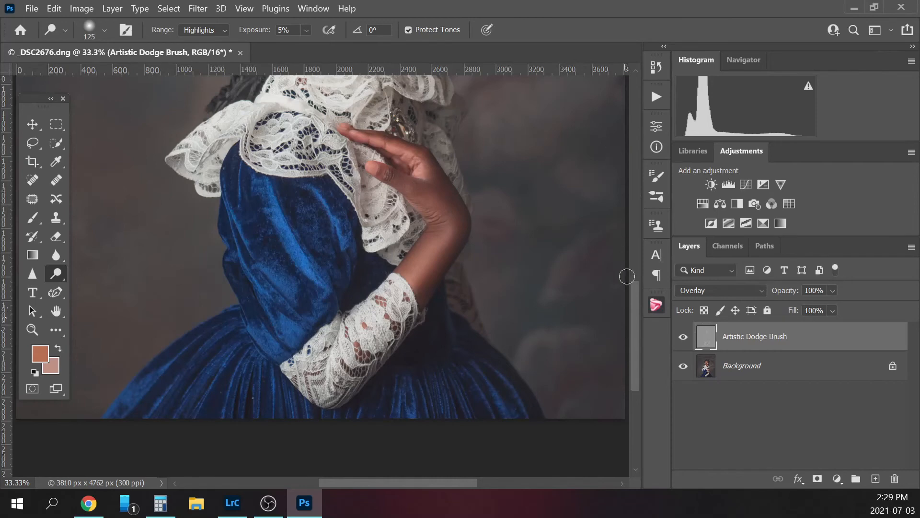
# Touch up the lace collar highlights with an 80 px dodge brush and check the whole portrait.
pyautogui.moveTo(635, 307); pyautogui.dragTo(631, 268)
pyautogui.press('[')
pyautogui.press('[')
pyautogui.press('[')
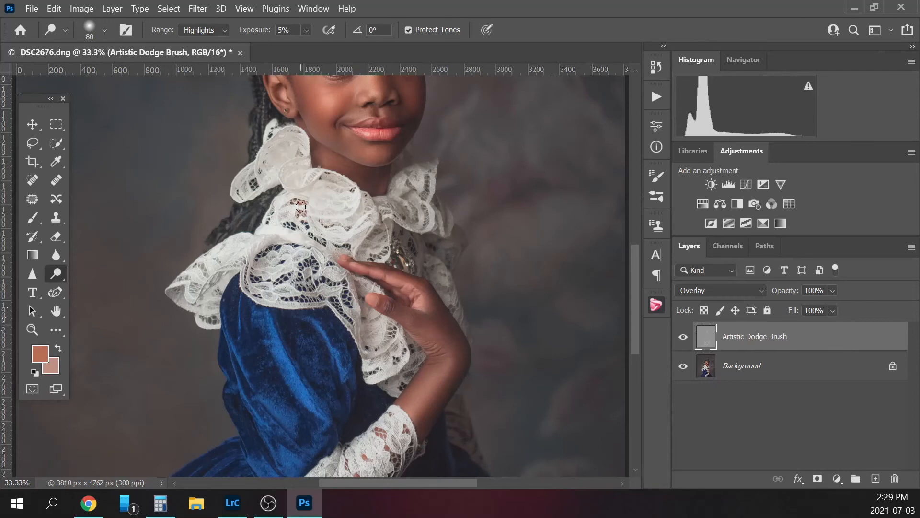
pyautogui.hotkey('ctrl', '-')
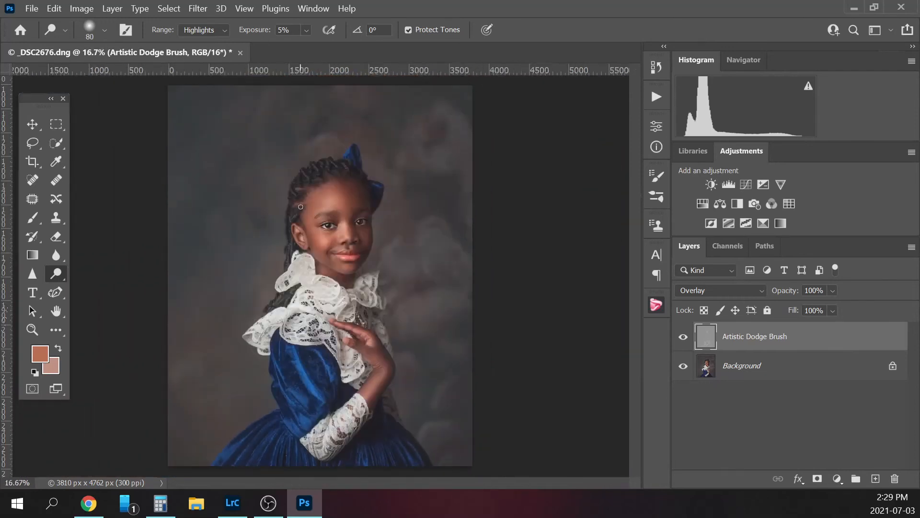
# Toggle the Artistic Dodge Brush layer's visibility to compare the portrait with and without the dodging.
pyautogui.click(684, 337)
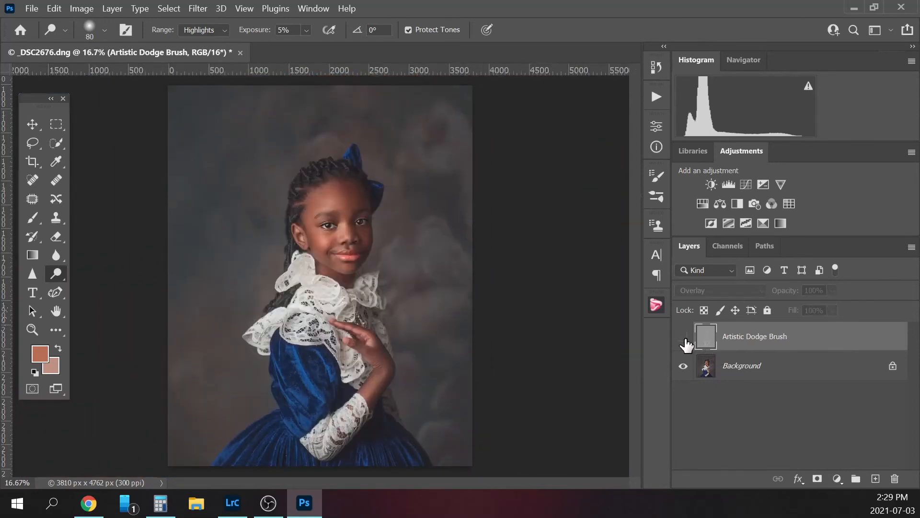
pyautogui.click(685, 339)
pyautogui.click(685, 338)
pyautogui.click(684, 341)
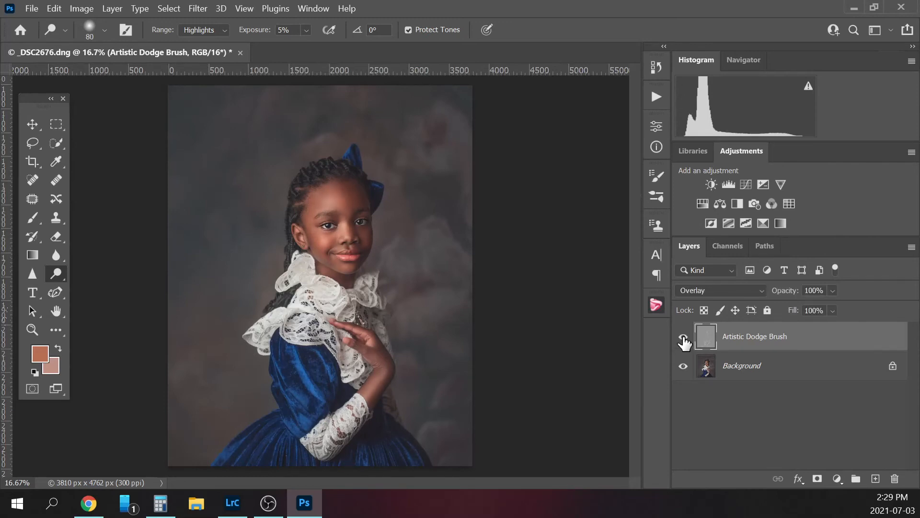
# Refine the dodged highlights on the portrait with varying brush sizes, ending at 250 px.
pyautogui.press(']')
pyautogui.press(']')
pyautogui.press(']')
pyautogui.press(']')
pyautogui.press(']')
pyautogui.press(']')
pyautogui.press(']')
pyautogui.press(']')
pyautogui.press(']')
pyautogui.press(']')
pyautogui.press(']')
pyautogui.press('[')
pyautogui.press('[')
pyautogui.press('[')
pyautogui.press('[')
pyautogui.press('[')
pyautogui.press('[')
pyautogui.press('[')
pyautogui.press('[')
pyautogui.press('[')
pyautogui.press(']')
pyautogui.press(']')
pyautogui.press(']')
pyautogui.press(']')
pyautogui.press(']')
pyautogui.press(']')
pyautogui.press(']')
pyautogui.press(']')
pyautogui.press('[')
pyautogui.press('[')
pyautogui.press('[')
pyautogui.press('[')
pyautogui.press('[')
pyautogui.press('[')
pyautogui.press('[')
pyautogui.press('[')
# Flatten the Artistic Dodge Brush layer into the Background.
pyautogui.click(786, 366)
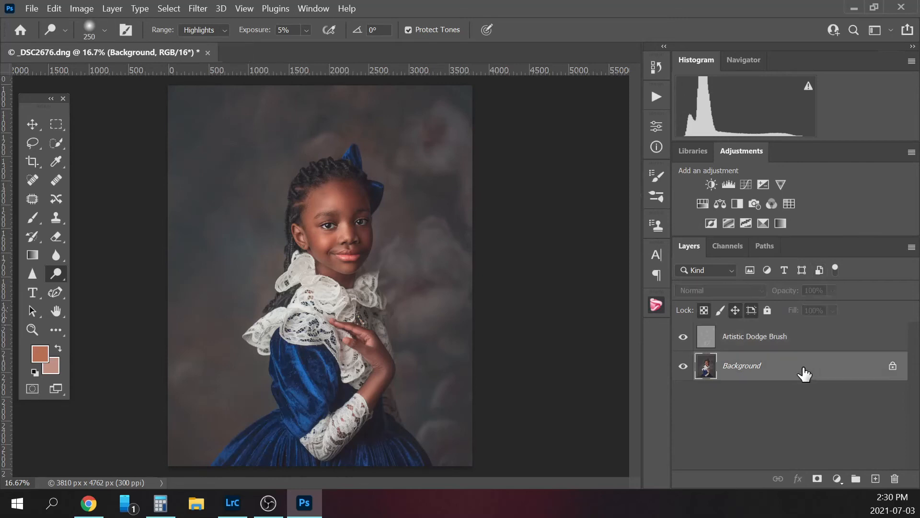
pyautogui.rightClick(786, 365)
pyautogui.click(844, 320)
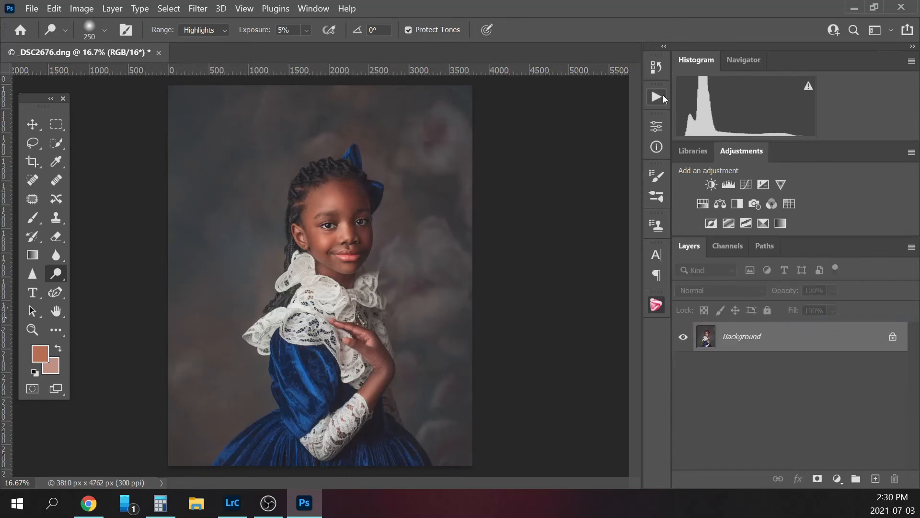
# Run the Artistic Burn Brush action and accept its messages.
pyautogui.click(663, 95)
pyautogui.click(559, 264)
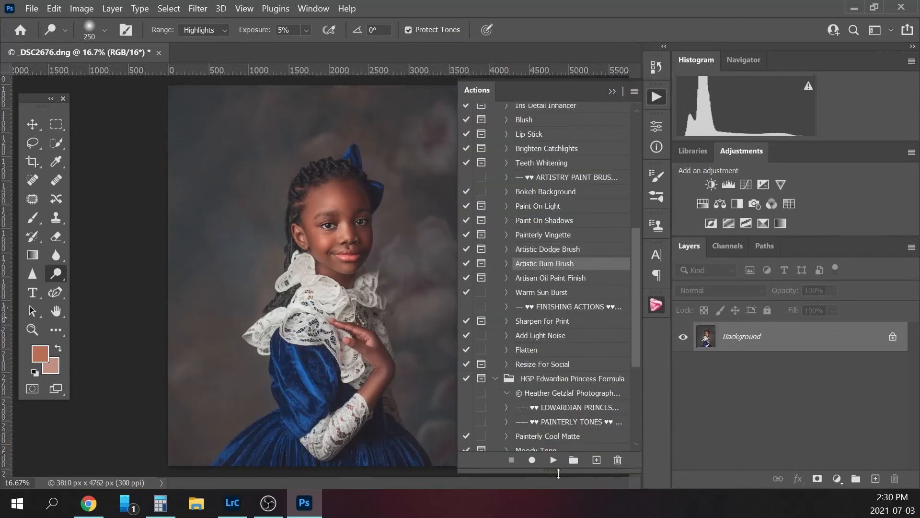
pyautogui.click(554, 459)
pyautogui.click(257, 163)
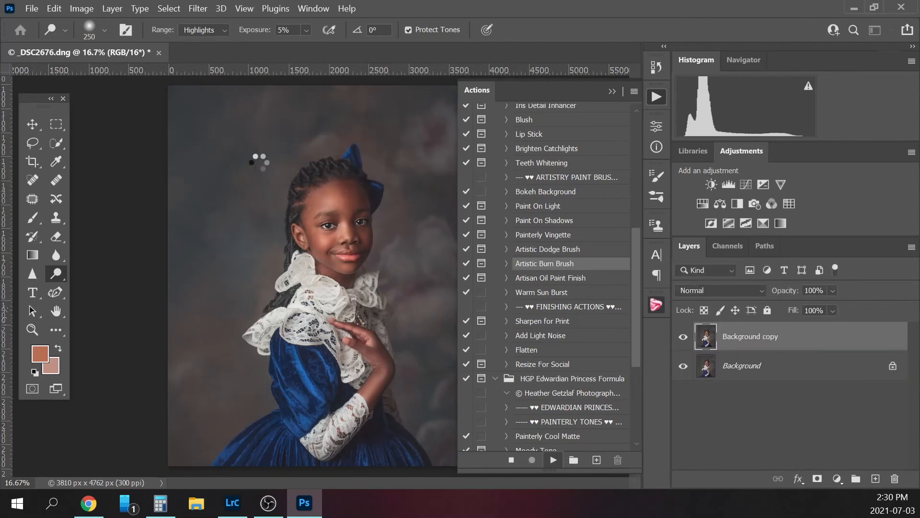
pyautogui.click(276, 170)
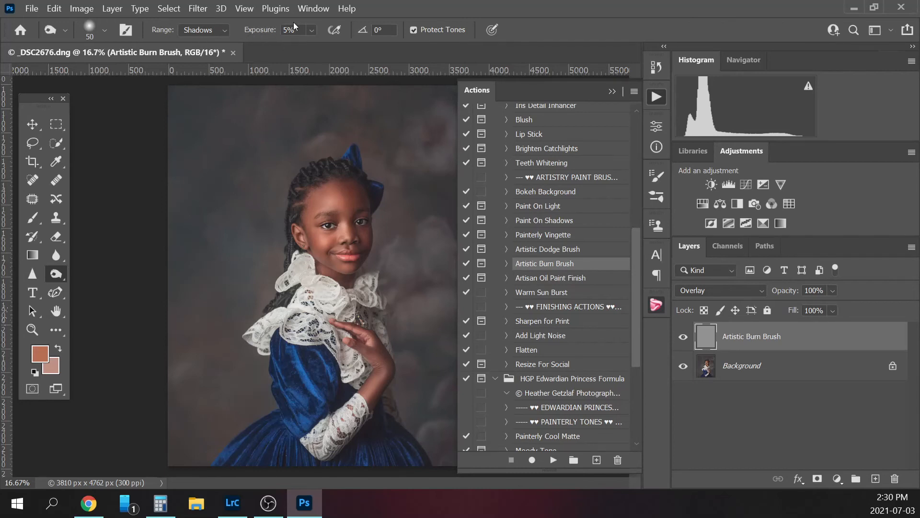
pyautogui.click(612, 91)
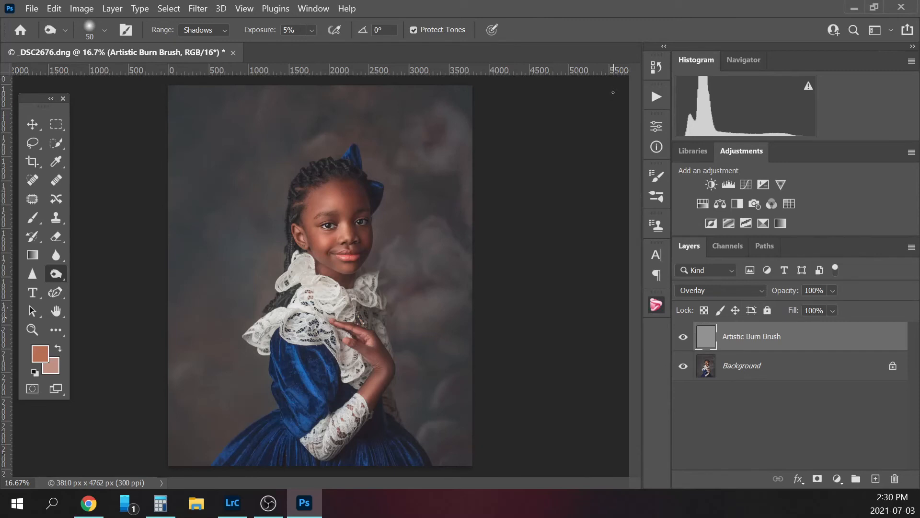
# Burn the portrait's shadows at 5% exposure with varying brush sizes, ending at 45 px, and compare with the burn layer hidden.
pyautogui.press(']')
pyautogui.press(']')
pyautogui.press(']')
pyautogui.press(']')
pyautogui.press(']')
pyautogui.press(']')
pyautogui.press(']')
pyautogui.press(']')
pyautogui.press(']')
pyautogui.press(']')
pyautogui.press(']')
pyautogui.press(']')
pyautogui.press(']')
pyautogui.press(']')
pyautogui.press(']')
pyautogui.press('[')
pyautogui.press('[')
pyautogui.press('[')
pyautogui.press('[')
pyautogui.press('[')
pyautogui.press('[')
pyautogui.press('[')
pyautogui.press('[')
pyautogui.press('[')
pyautogui.press('[')
pyautogui.press('[')
pyautogui.press('[')
pyautogui.press('[')
pyautogui.press('[')
pyautogui.press('[')
pyautogui.press(']')
pyautogui.press(']')
pyautogui.press(']')
pyautogui.press(']')
pyautogui.press(']')
pyautogui.press('[')
pyautogui.press(']')
pyautogui.press(']')
pyautogui.press('[')
pyautogui.press('[')
pyautogui.press('[')
pyautogui.press('[')
pyautogui.press(']')
pyautogui.press('[')
pyautogui.press(']')
pyautogui.press(']')
pyautogui.press(']')
pyautogui.press('[')
pyautogui.press('[')
pyautogui.press('[')
pyautogui.click(683, 341)
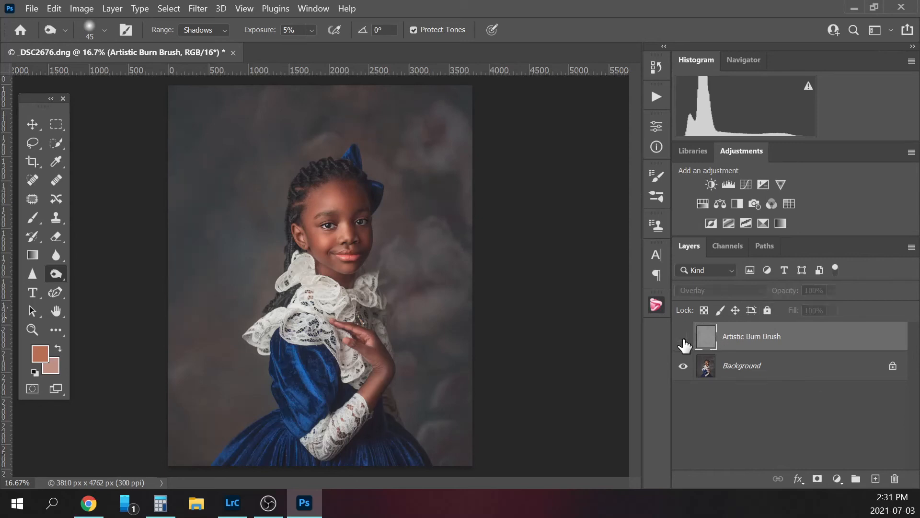
pyautogui.click(684, 340)
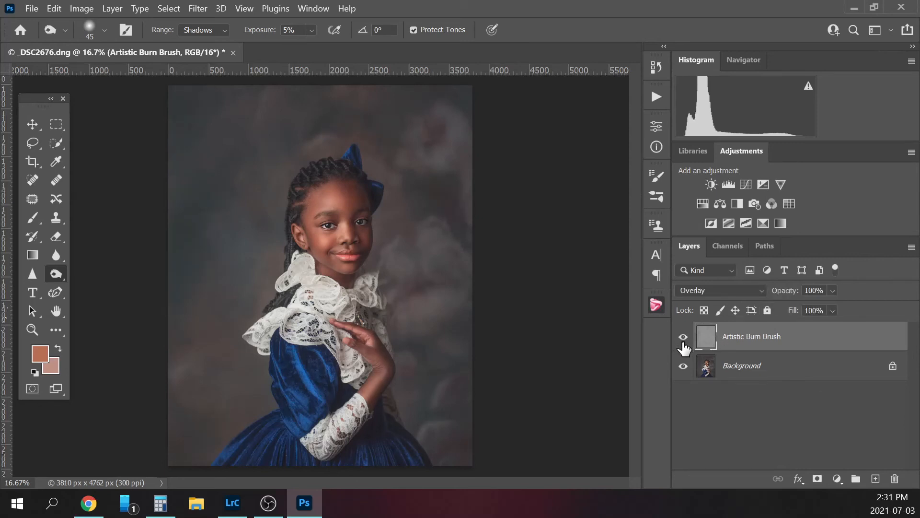
# Flatten the Artistic Burn Brush layer into the Background.
pyautogui.click(774, 369)
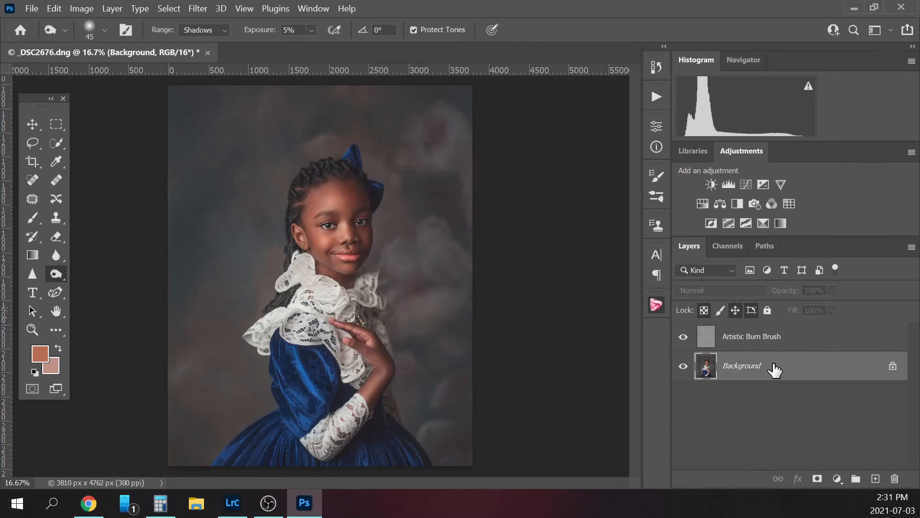
pyautogui.rightClick(773, 368)
pyautogui.click(819, 318)
# Run the Artisan Oil Paint Finish action and continue through its messages.
pyautogui.click(657, 97)
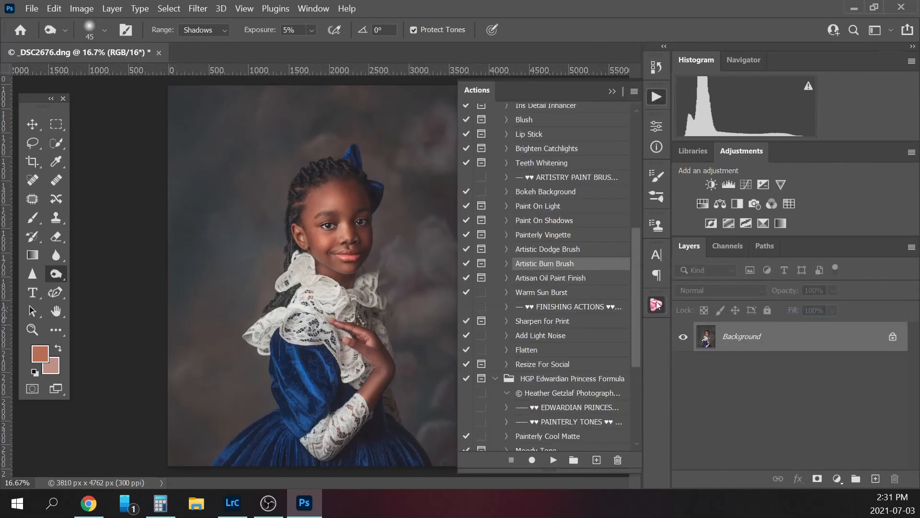
pyautogui.click(559, 280)
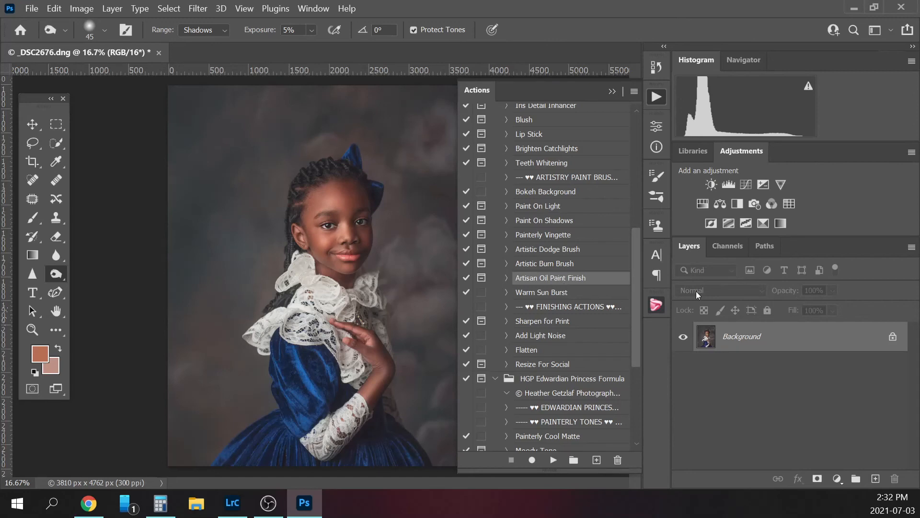
pyautogui.click(553, 461)
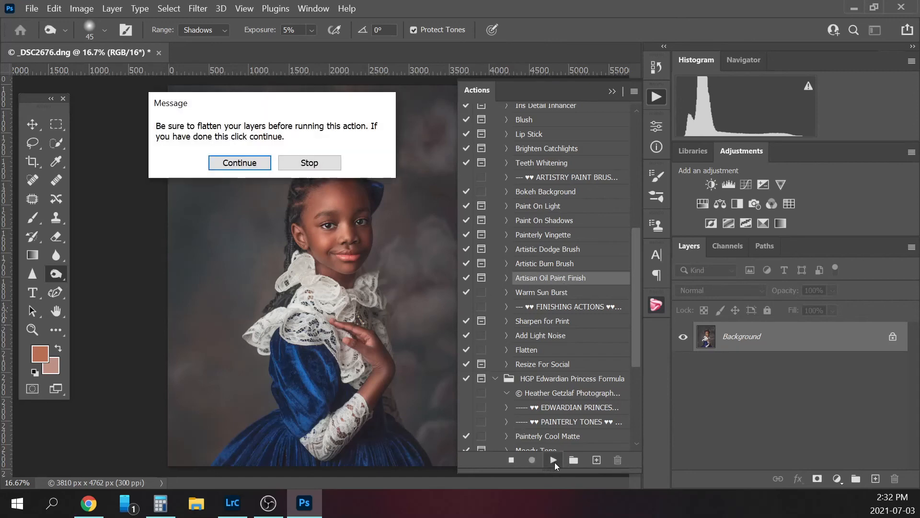
pyautogui.click(247, 162)
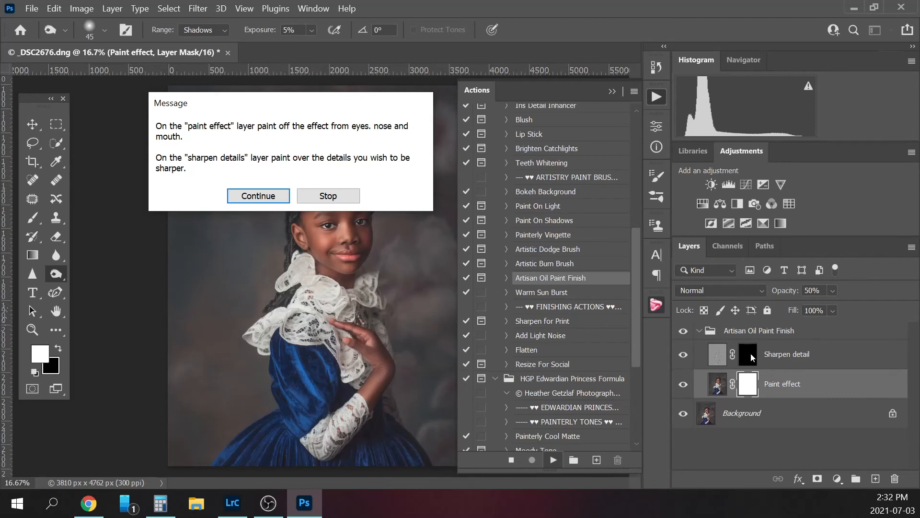
pyautogui.click(270, 196)
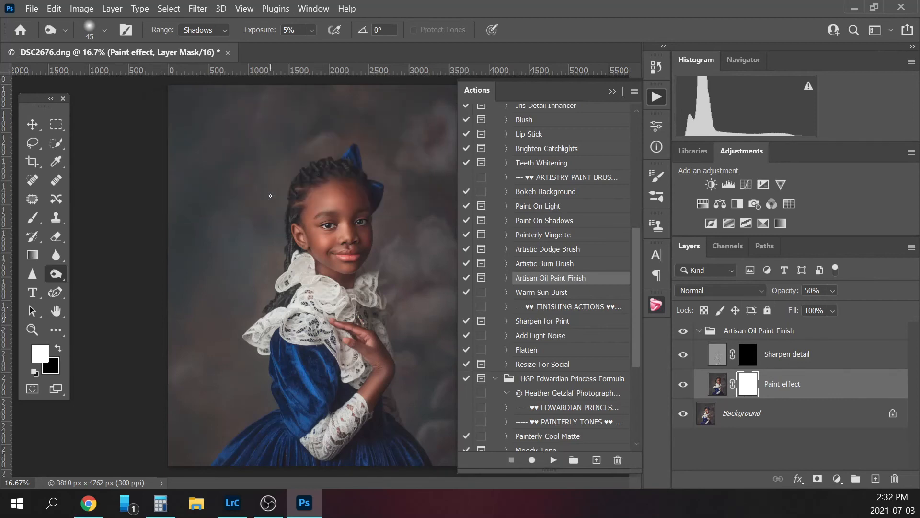
pyautogui.click(613, 91)
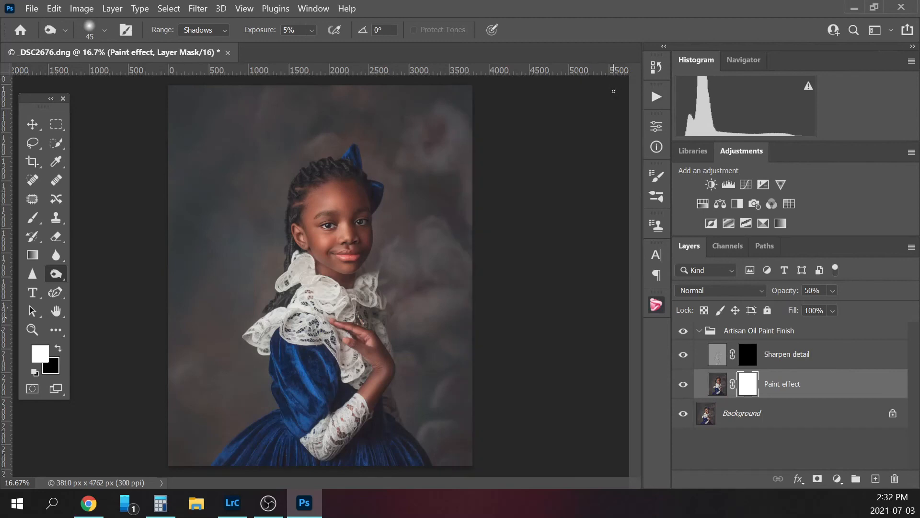
# Set up the Brush tool for the Paint effect mask with 100% opacity, 150 px size and black as the foreground color.
pyautogui.hotkey('ctrl', '+')
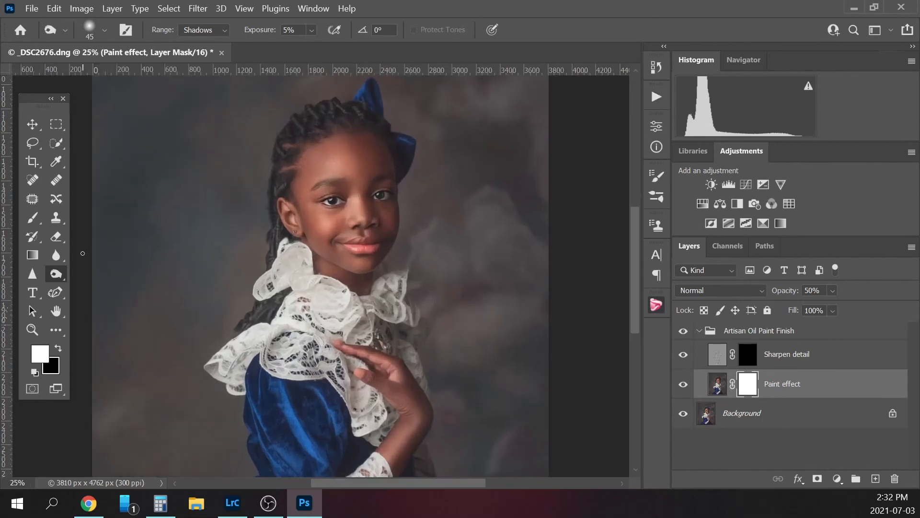
pyautogui.click(32, 217)
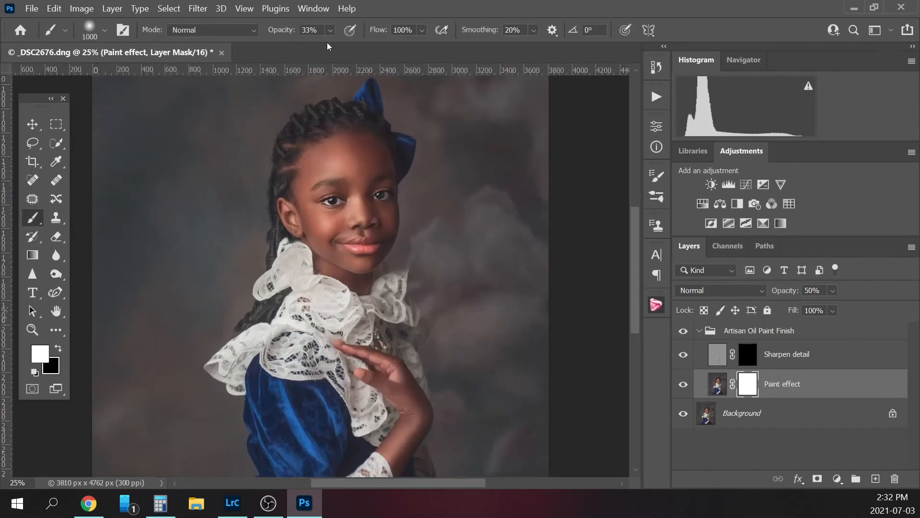
pyautogui.click(329, 30)
pyautogui.moveTo(340, 47); pyautogui.dragTo(413, 44)
pyautogui.click(329, 29)
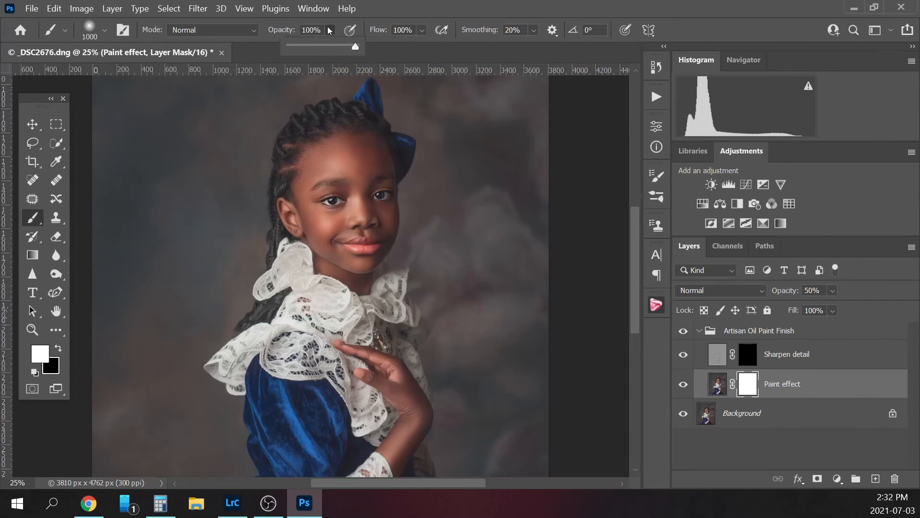
pyautogui.click(328, 30)
pyautogui.press('[')
pyautogui.press('[')
pyautogui.press('[')
pyautogui.press('[')
pyautogui.press('[')
pyautogui.press('[')
pyautogui.press('[')
pyautogui.press('[')
pyautogui.press('[')
pyautogui.press('[')
pyautogui.press('[')
pyautogui.press('[')
pyautogui.press('[')
pyautogui.press('[')
pyautogui.press('[')
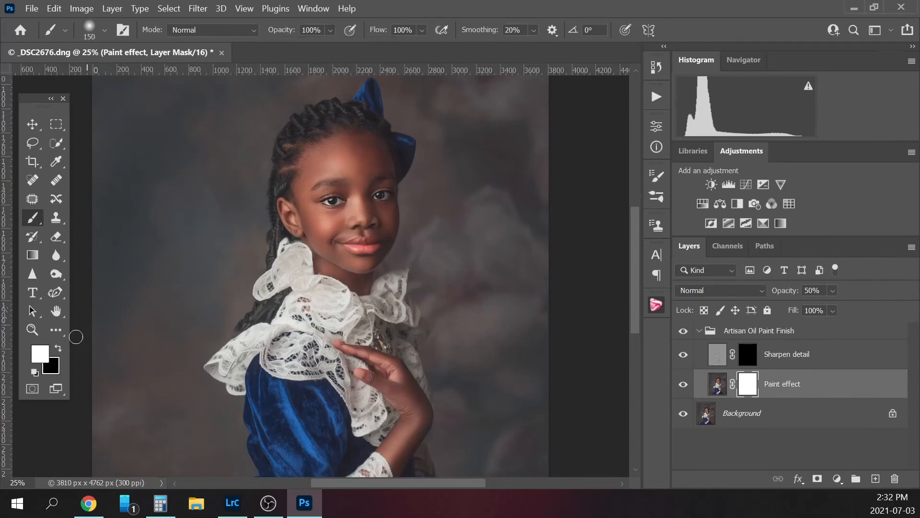
pyautogui.click(58, 348)
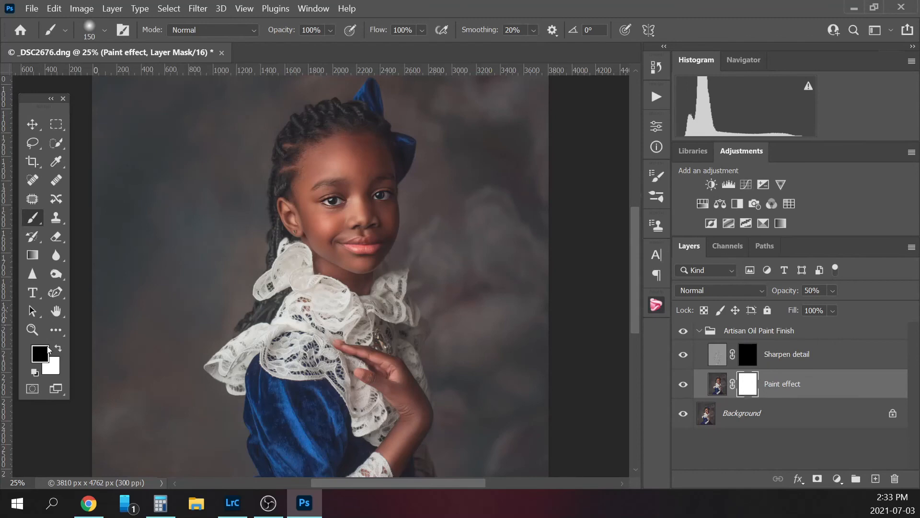
# Mask the paint effect off the eyes, eyebrows, nose and mouth with black, reducing the brush to 60 px.
pyautogui.hotkey('ctrl', '=')
pyautogui.hotkey('ctrl', '=')
pyautogui.hotkey('ctrl', '=')
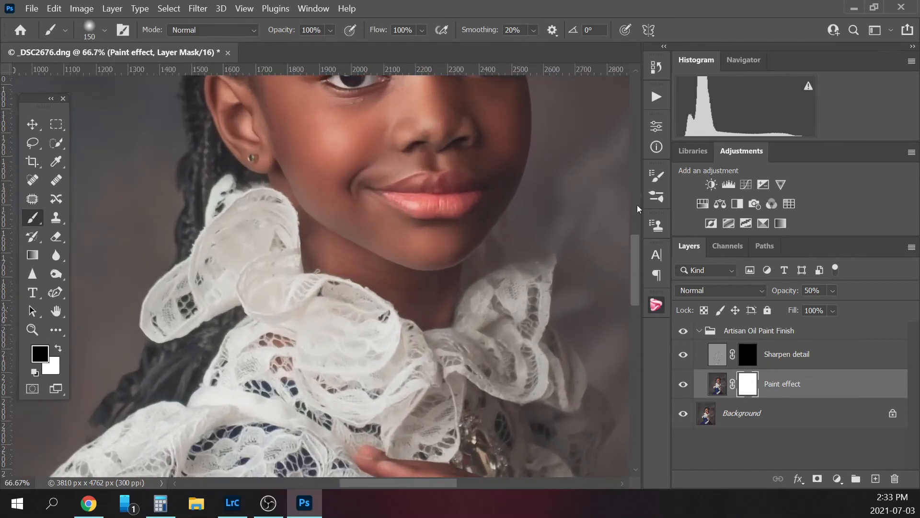
pyautogui.moveTo(637, 280); pyautogui.dragTo(637, 247)
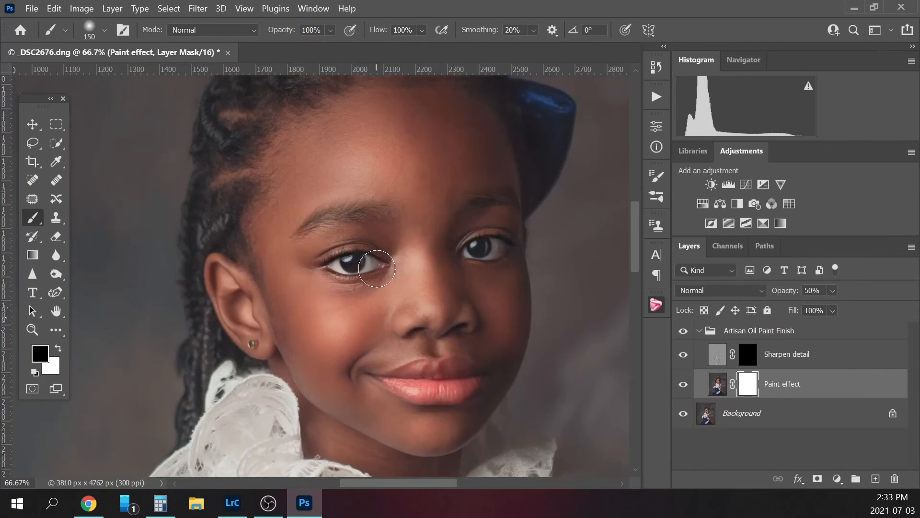
pyautogui.press('[')
pyautogui.moveTo(338, 270)
pyautogui.mouseDown()
pyautogui.moveTo(355, 251)
pyautogui.moveTo(359, 225)
pyautogui.moveTo(348, 225)
pyautogui.moveTo(388, 217)
pyautogui.mouseUp()
pyautogui.moveTo(503, 208)
pyautogui.mouseDown()
pyautogui.moveTo(482, 205)
pyautogui.moveTo(494, 256)
pyautogui.moveTo(506, 241)
pyautogui.moveTo(469, 258)
pyautogui.moveTo(511, 245)
pyautogui.mouseUp()
pyautogui.press('[')
pyautogui.press('[')
pyautogui.press('[')
pyautogui.press('[')
pyautogui.moveTo(411, 333); pyautogui.dragTo(462, 328)
pyautogui.press('[')
pyautogui.press('[')
pyautogui.press(']')
pyautogui.moveTo(448, 367)
pyautogui.mouseDown()
pyautogui.moveTo(468, 371)
pyautogui.moveTo(467, 383)
pyautogui.mouseUp()
pyautogui.press('[')
# Toggle the Paint effect layer's visibility to compare its painterly look on the lace collar.
pyautogui.moveTo(635, 253); pyautogui.dragTo(634, 296)
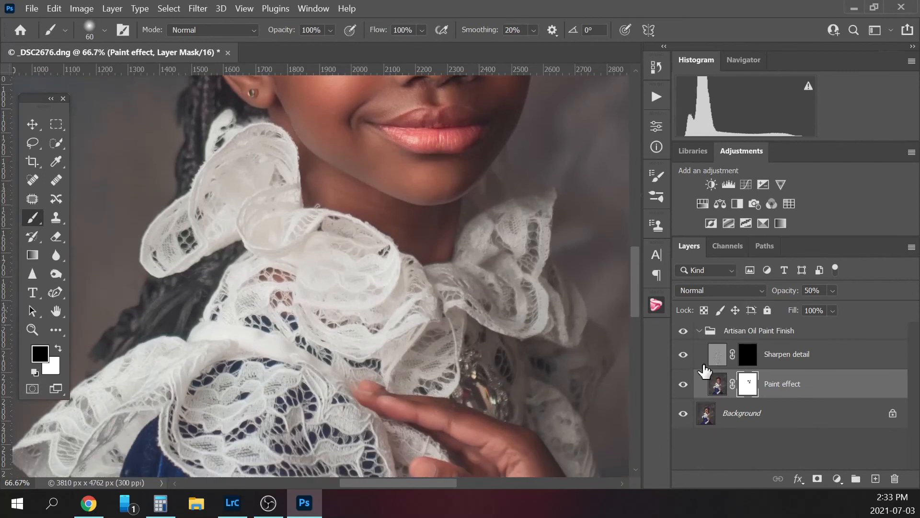
pyautogui.click(683, 384)
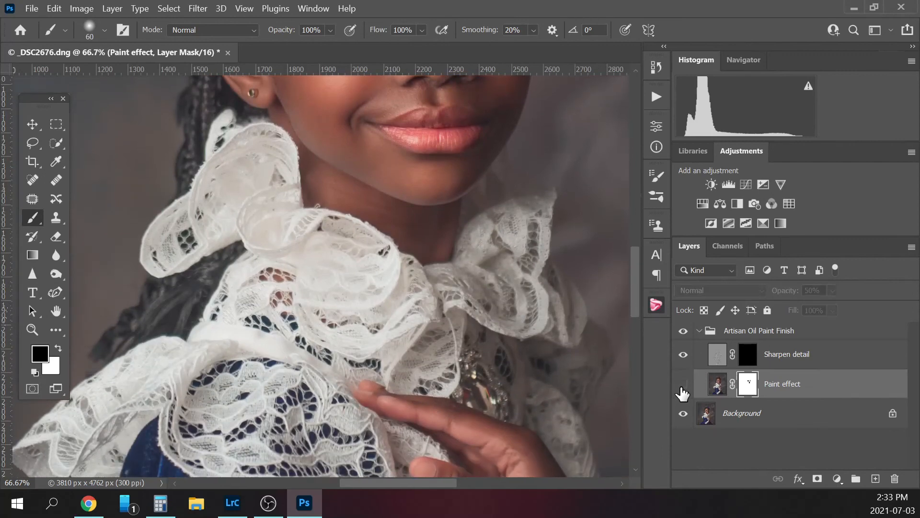
pyautogui.click(683, 388)
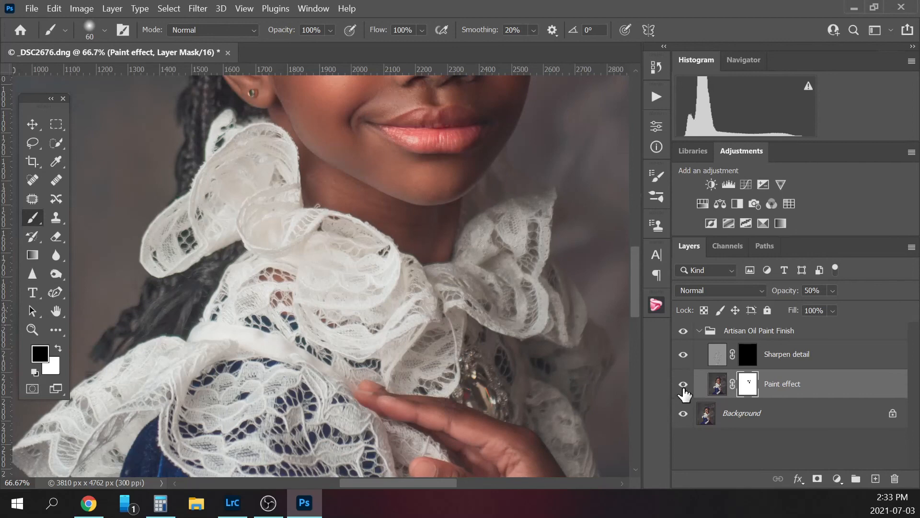
pyautogui.click(683, 391)
pyautogui.click(684, 391)
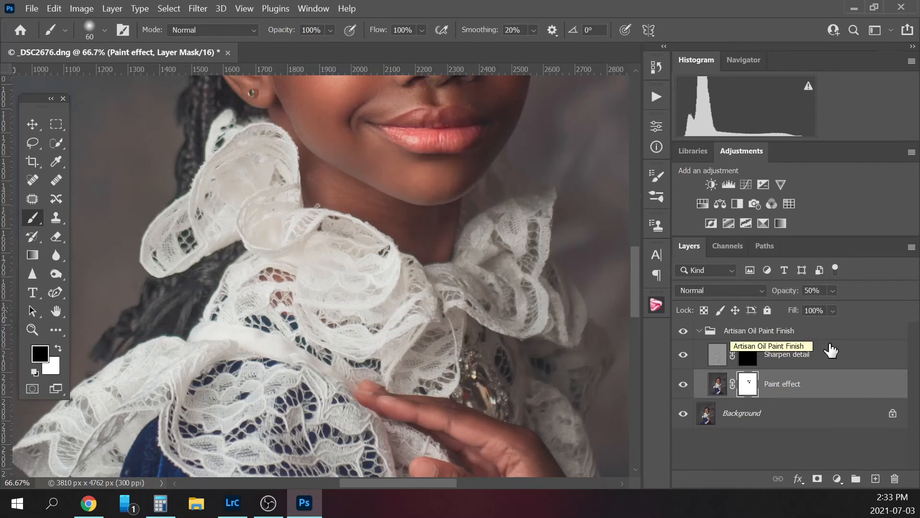
# Paint white on the Sharpen detail layer mask over the brooch, enlarging the brush to 50 px to bring back crisp detail.
pyautogui.moveTo(637, 276); pyautogui.dragTo(639, 234)
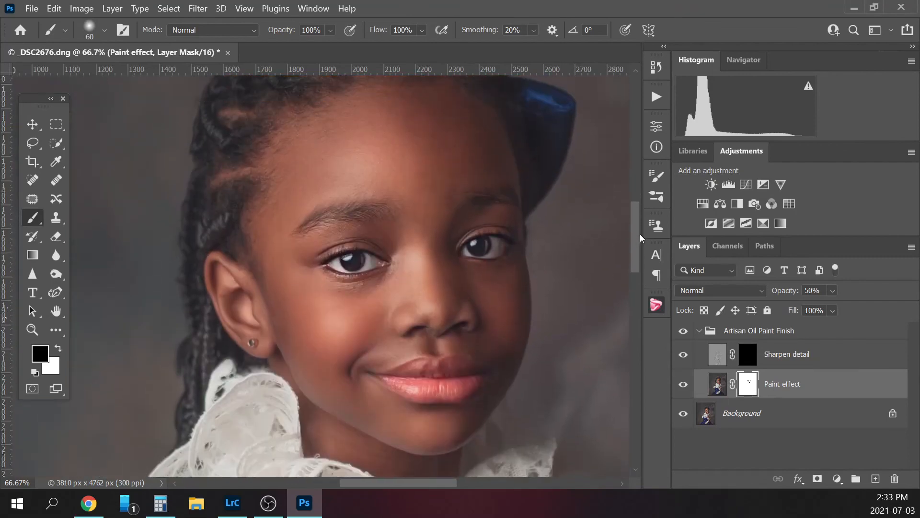
pyautogui.click(751, 361)
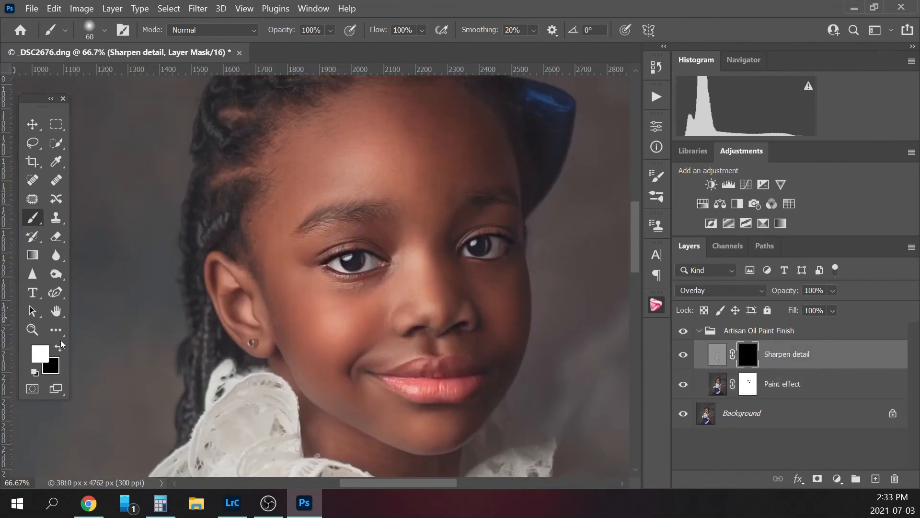
pyautogui.press('[')
pyautogui.press('[')
pyautogui.press('[')
pyautogui.press('[')
pyautogui.press('[')
pyautogui.press('[')
pyautogui.moveTo(634, 239); pyautogui.dragTo(634, 300)
pyautogui.press('[')
pyautogui.press('[')
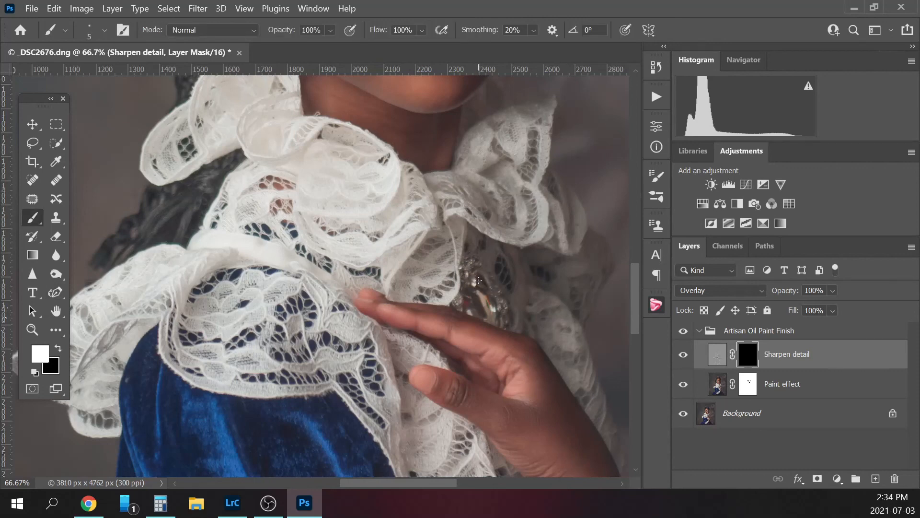
pyautogui.press(']')
pyautogui.press(']')
pyautogui.press(']')
pyautogui.press(']')
pyautogui.press(']')
pyautogui.press(']')
pyautogui.press(']')
pyautogui.press(']')
pyautogui.press(']')
pyautogui.press(']')
pyautogui.press(']')
pyautogui.press(']')
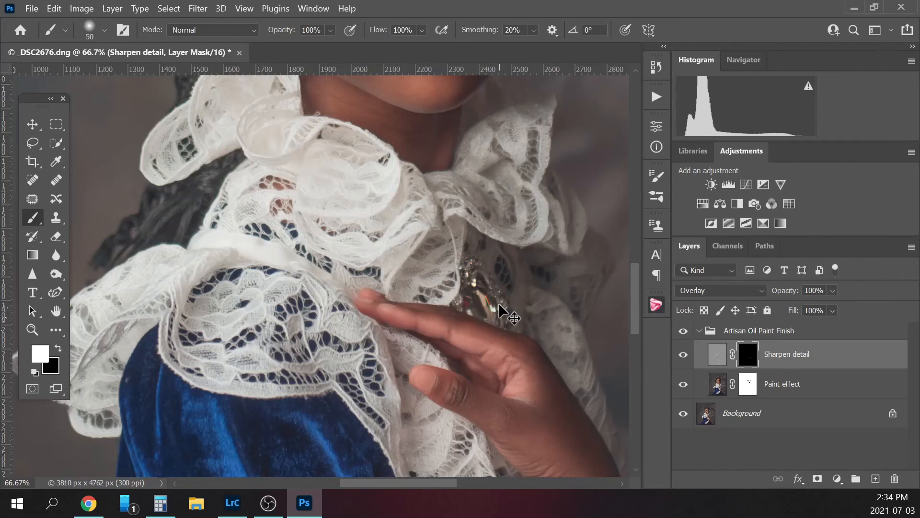
# Collapse the Artisan Oil Paint Finish group and toggle its visibility to compare the effect on the wider portrait.
pyautogui.hotkey('ctrl', '-')
pyautogui.hotkey('ctrl', '-')
pyautogui.hotkey('ctrl', '-')
pyautogui.hotkey('ctrl', '-')
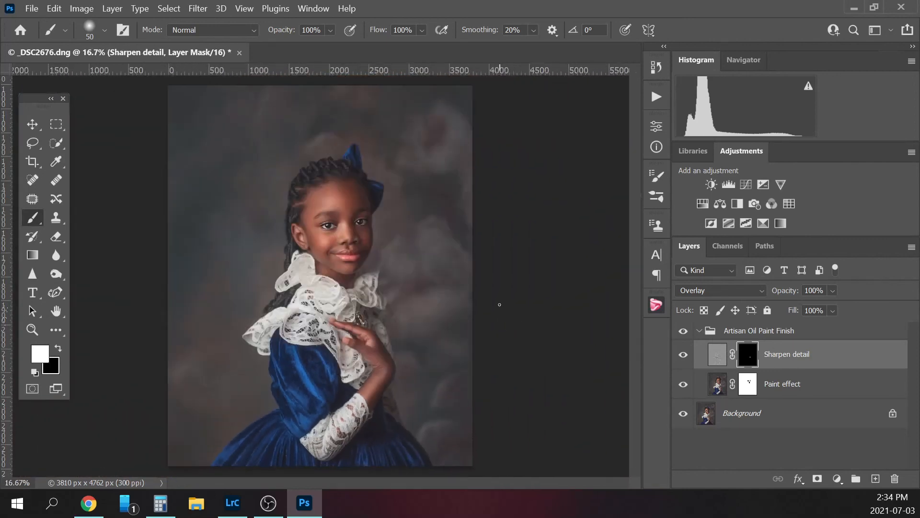
pyautogui.click(701, 331)
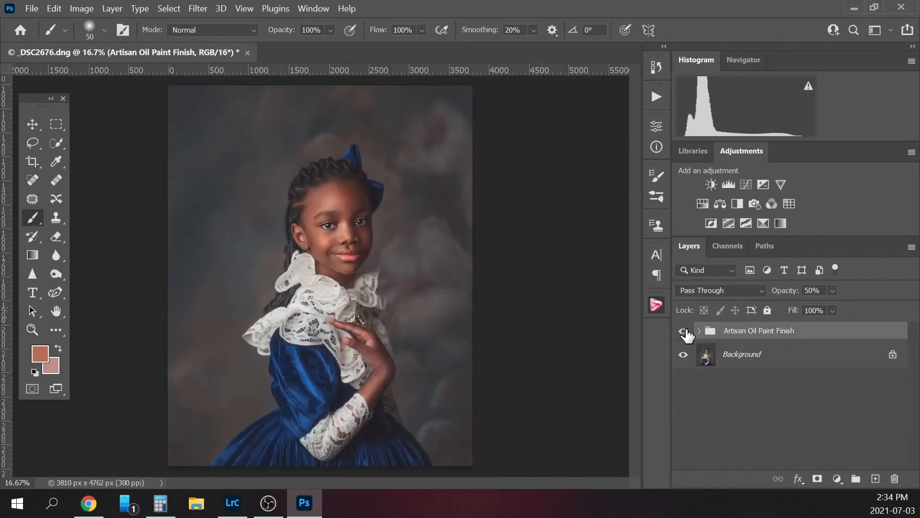
pyautogui.hotkey('ctrl', '+')
pyautogui.click(683, 331)
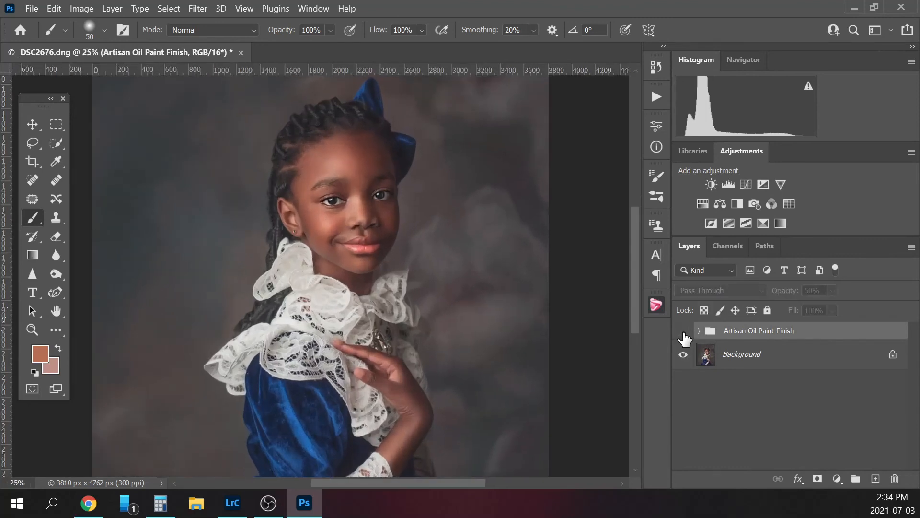
pyautogui.click(683, 332)
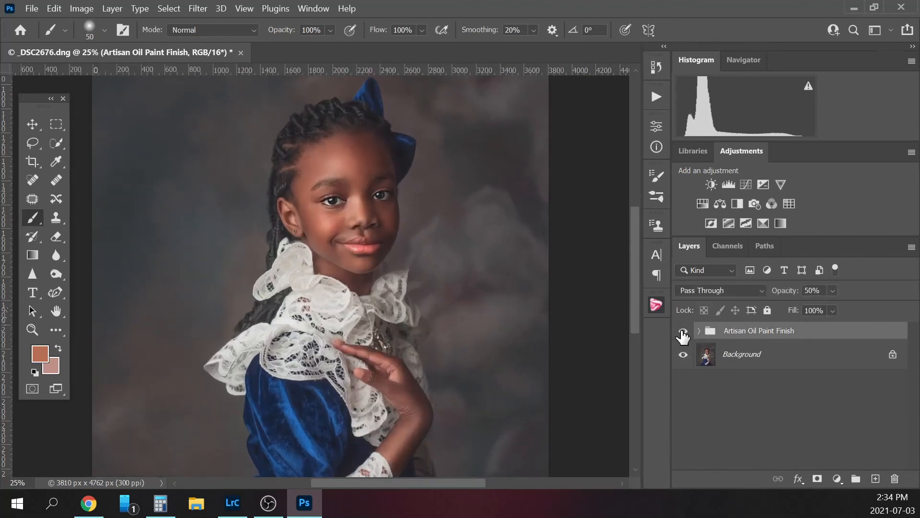
# Toggle the Artisan Oil Paint Finish group's visibility to compare the skin and facial detail at 100% zoom.
pyautogui.hotkey('ctrl', '+')
pyautogui.hotkey('ctrl', '+')
pyautogui.hotkey('ctrl', '+')
pyautogui.hotkey('ctrl', '+')
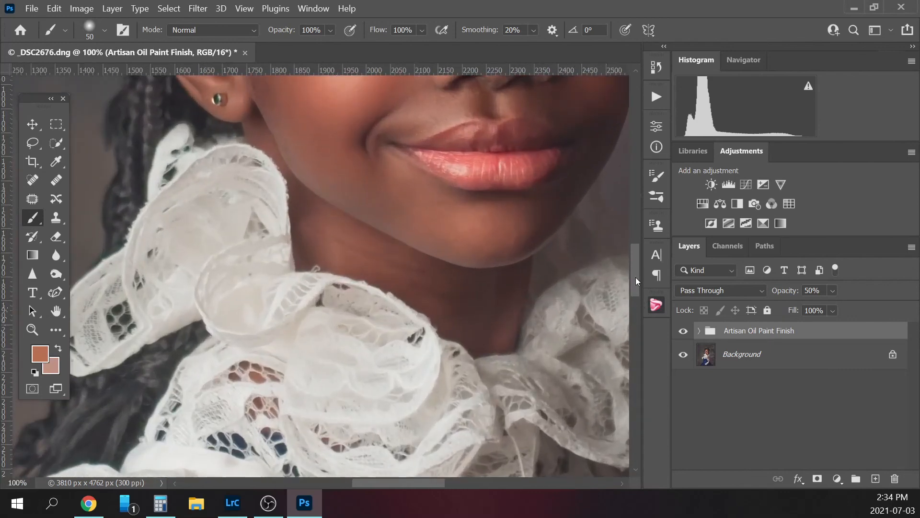
pyautogui.moveTo(636, 277)
pyautogui.mouseDown()
pyautogui.moveTo(624, 244)
pyautogui.moveTo(631, 244)
pyautogui.mouseUp()
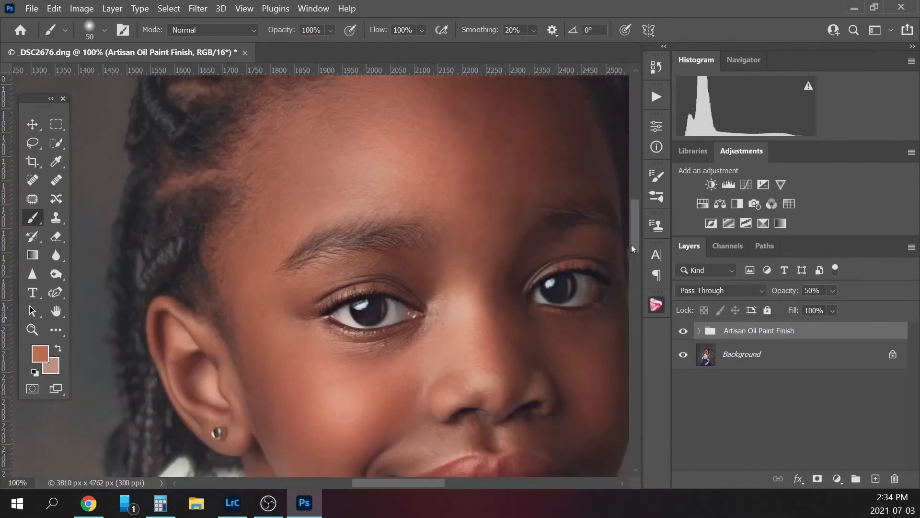
pyautogui.click(683, 332)
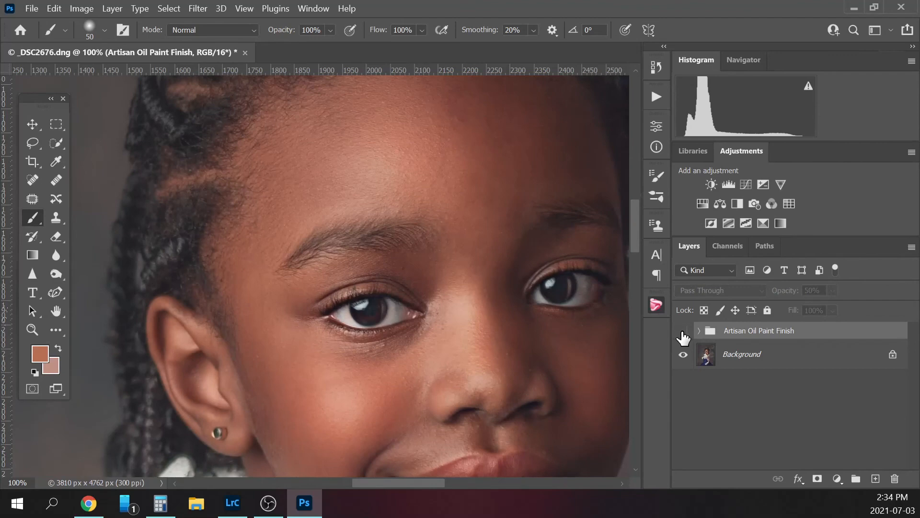
pyautogui.click(683, 332)
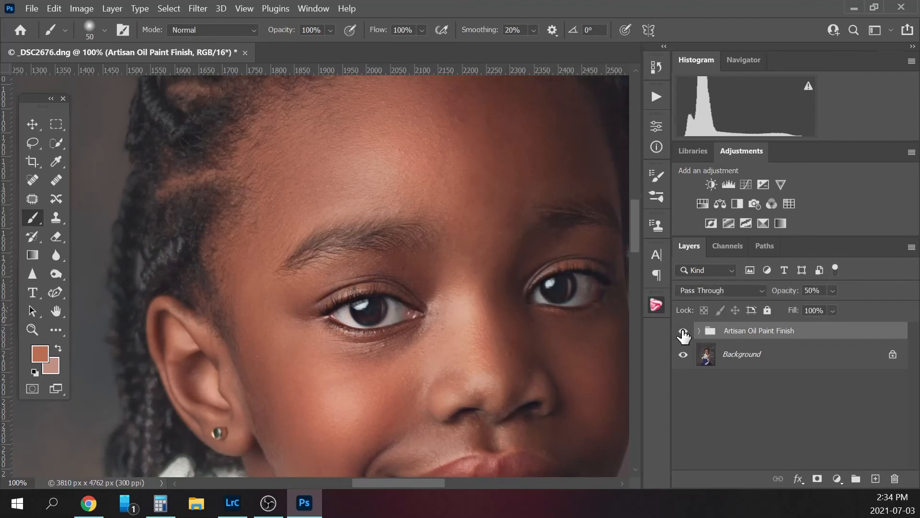
# Flatten the image so the Artisan Oil Paint Finish group merges into the Background.
pyautogui.hotkey('ctrl', '-')
pyautogui.hotkey('ctrl', '-')
pyautogui.hotkey('ctrl', '-')
pyautogui.hotkey('ctrl', '-')
pyautogui.hotkey('ctrl', '-')
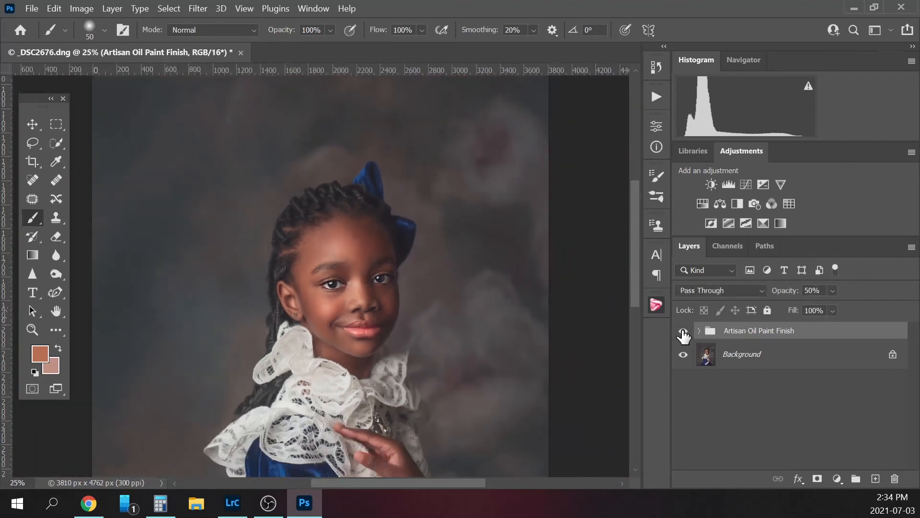
pyautogui.rightClick(781, 353)
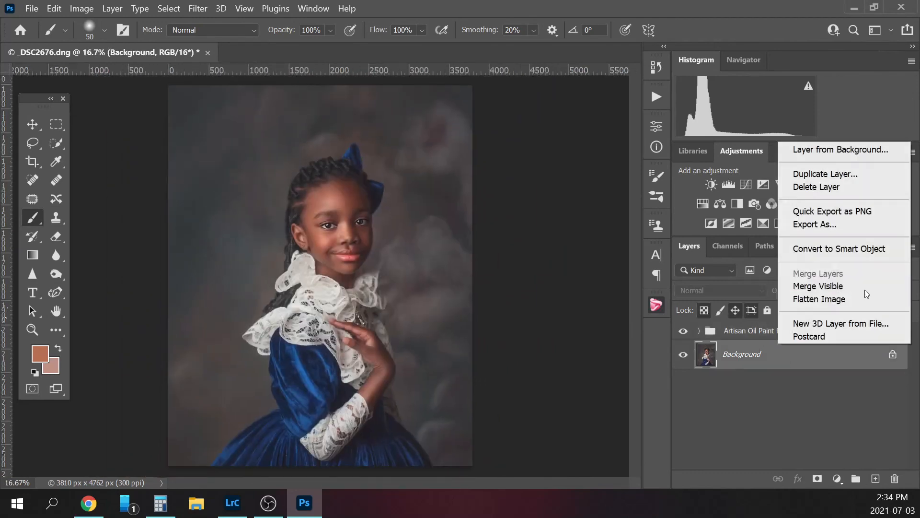
pyautogui.click(845, 303)
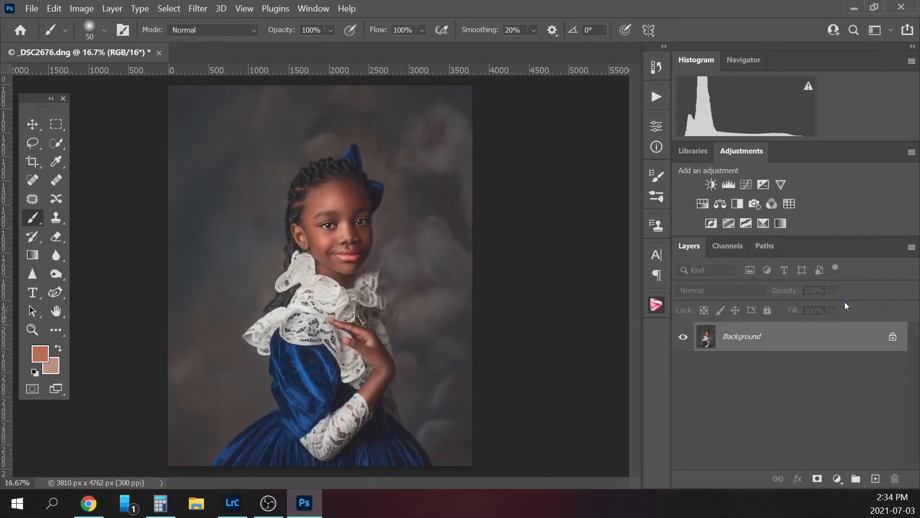
# Run the Sharpen for Print action and continue through its message about flattening layers.
pyautogui.click(656, 97)
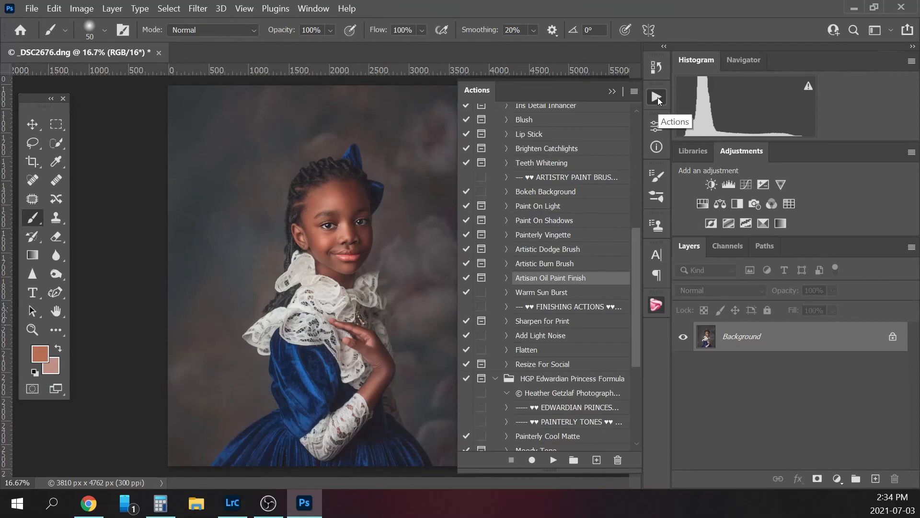
pyautogui.moveTo(634, 271); pyautogui.dragTo(632, 286)
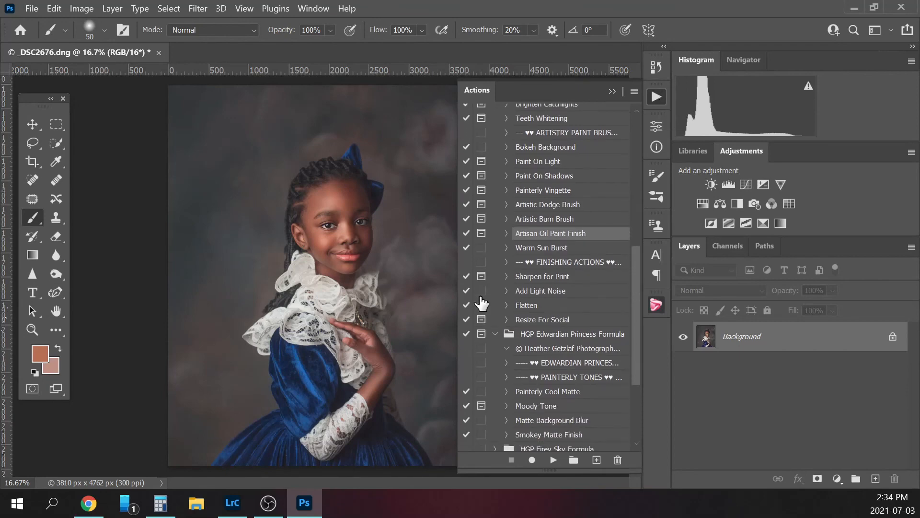
pyautogui.click(548, 278)
pyautogui.click(554, 461)
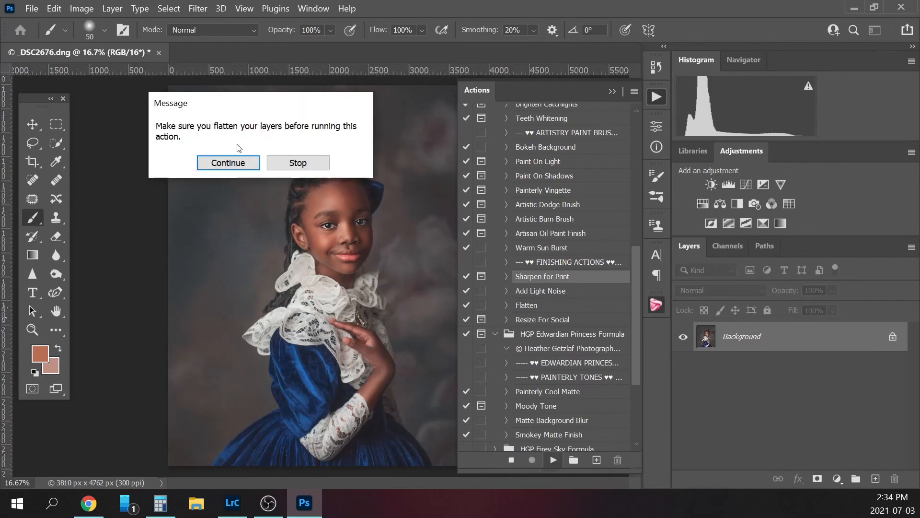
pyautogui.click(242, 163)
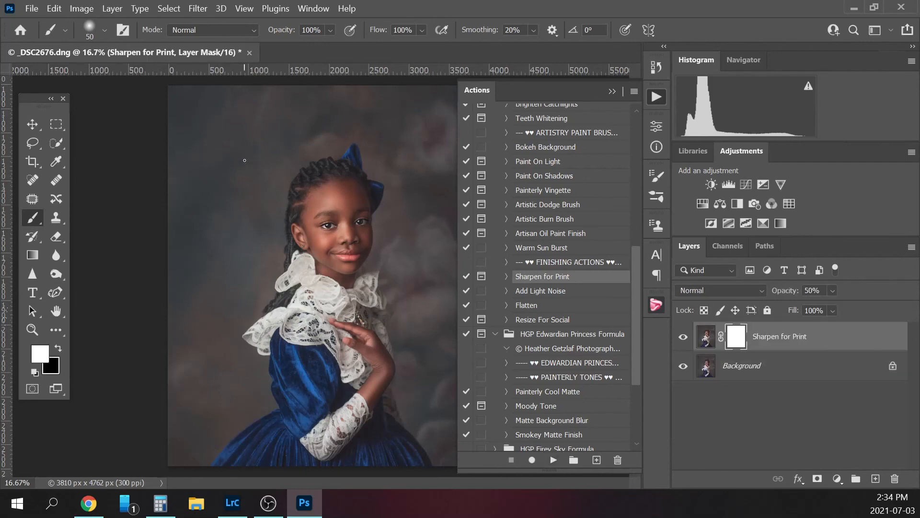
# Set the Sharpen for Print layer's opacity to 30%.
pyautogui.hotkey('ctrl', '+')
pyautogui.click(612, 91)
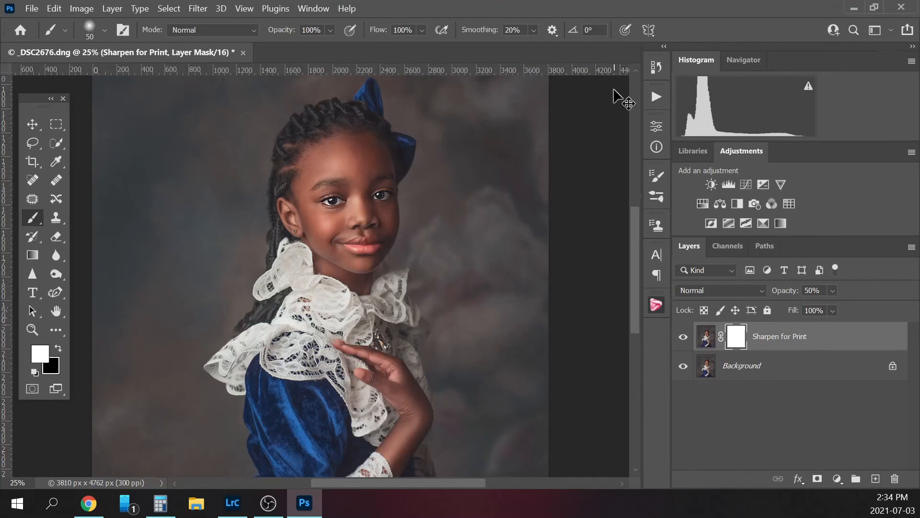
pyautogui.hotkey('ctrl', '+')
pyautogui.scroll(-2, 639, 294)
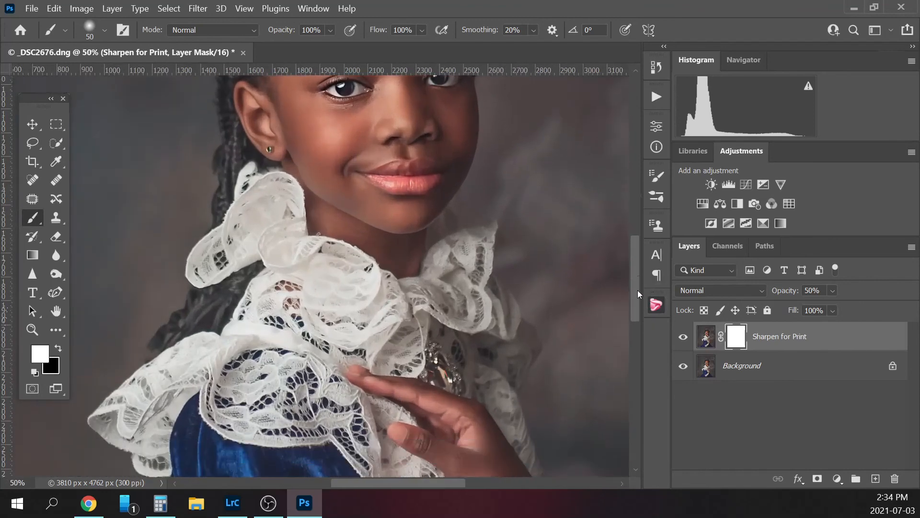
pyautogui.moveTo(639, 294); pyautogui.dragTo(635, 271)
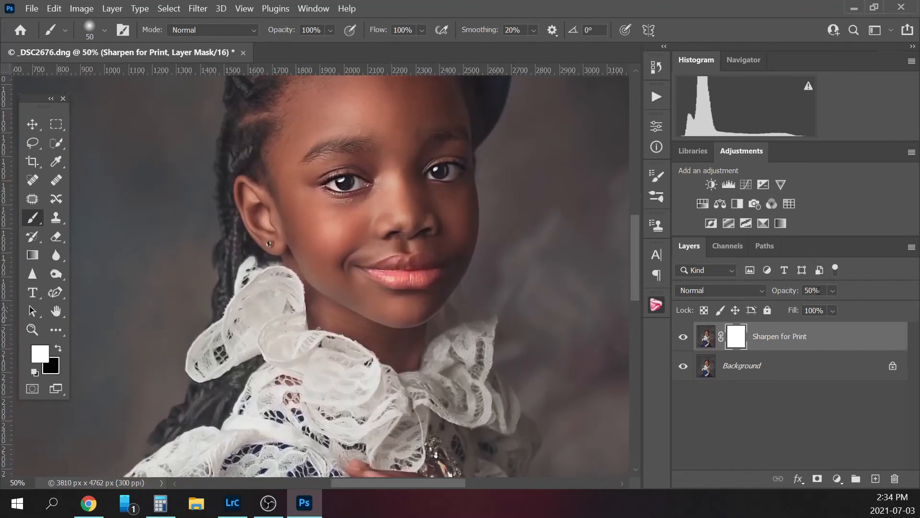
pyautogui.click(820, 291)
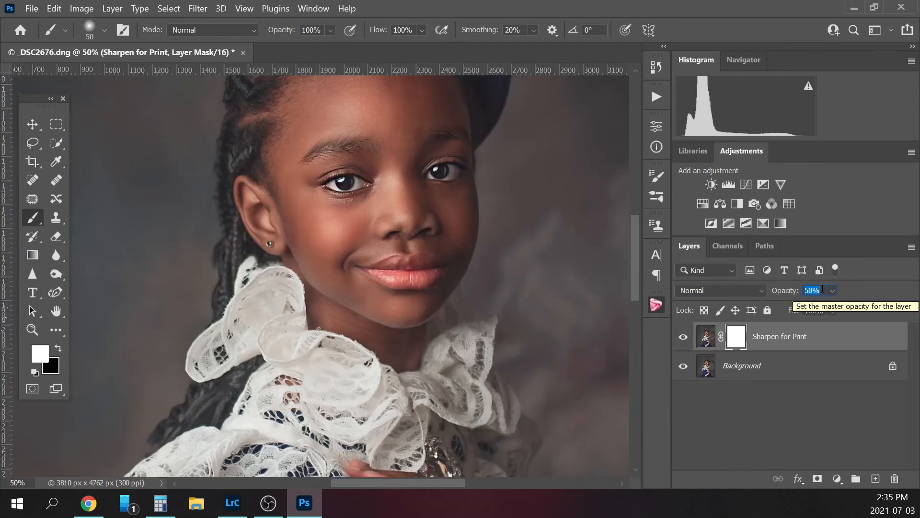
pyautogui.write('30')
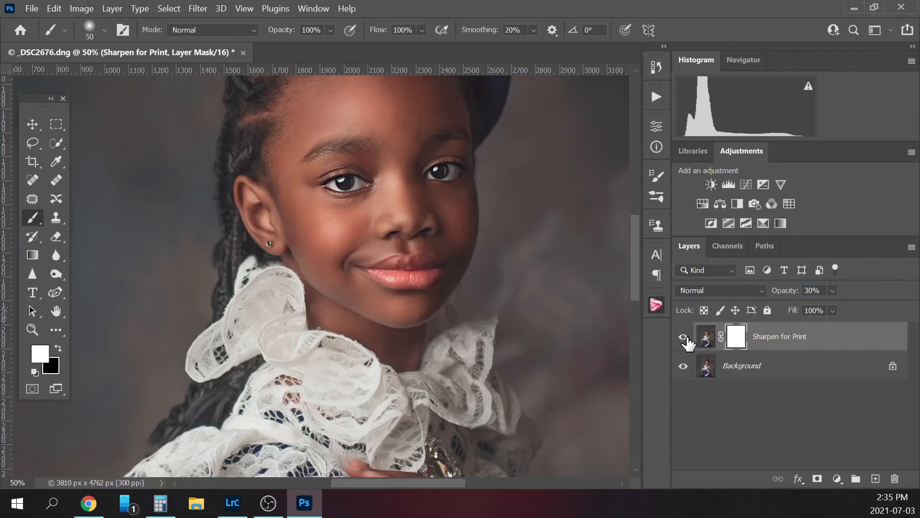
# Toggle the Sharpen for Print layer's visibility to compare the sharpening on the face at 100% zoom.
pyautogui.click(683, 337)
pyautogui.hotkey('ctrl', '1')
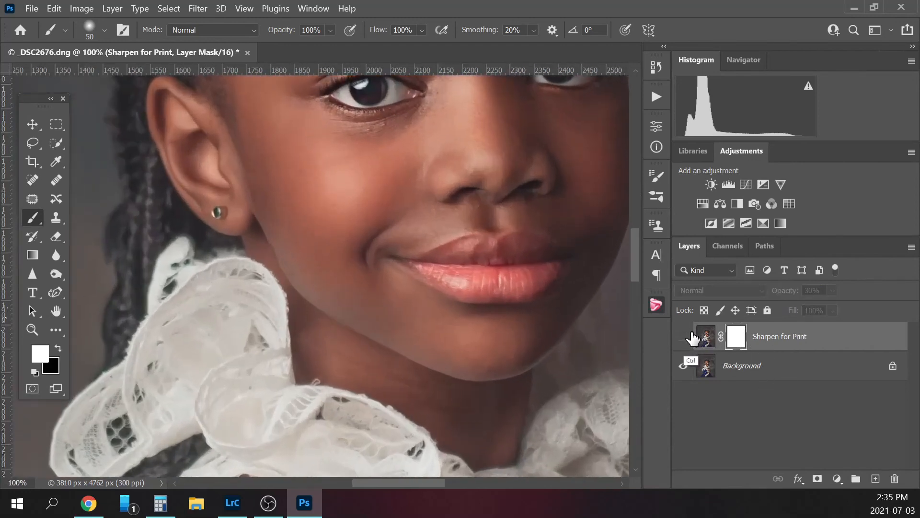
pyautogui.scroll(5, 623, 269)
pyautogui.click(683, 337)
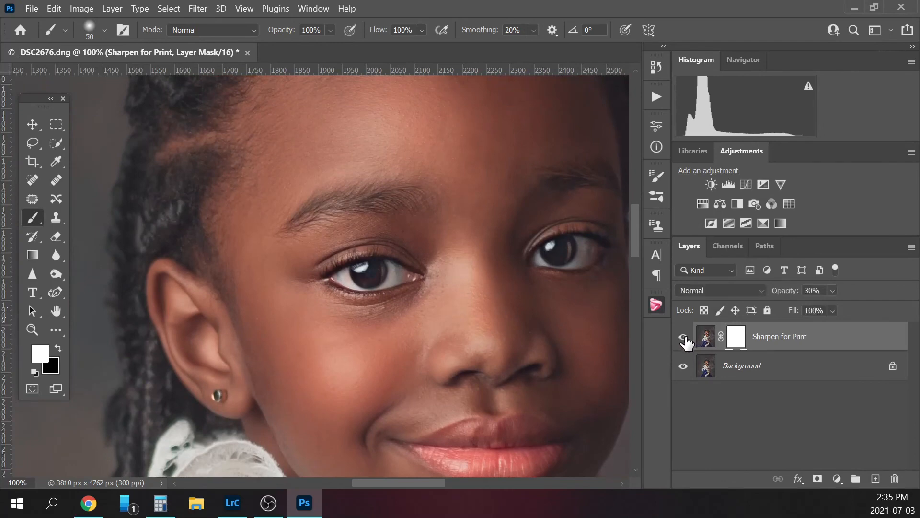
pyautogui.click(683, 337)
pyautogui.click(683, 337)
# Flatten the image so the Sharpen for Print layer merges into the Background.
pyautogui.hotkey('ctrl', '-')
pyautogui.hotkey('ctrl', '-')
pyautogui.hotkey('ctrl', '-')
pyautogui.hotkey('ctrl', '-')
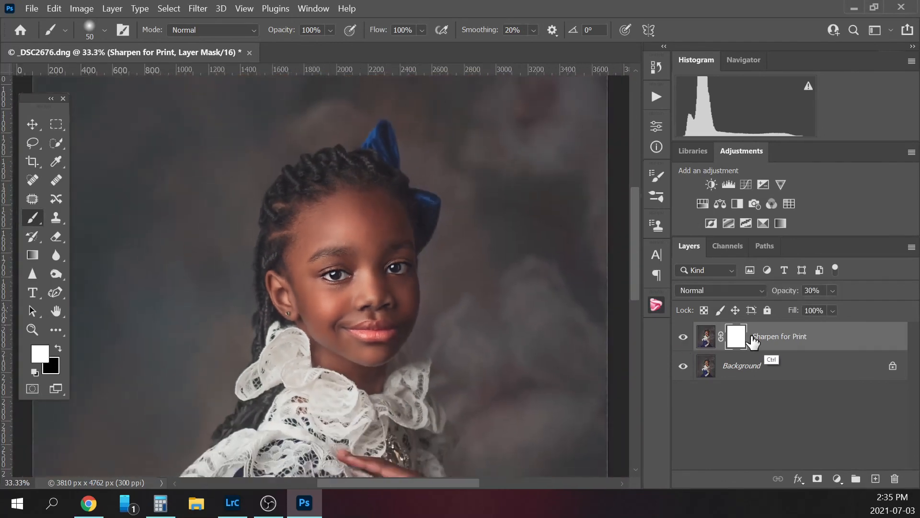
pyautogui.click(759, 367)
pyautogui.rightClick(761, 372)
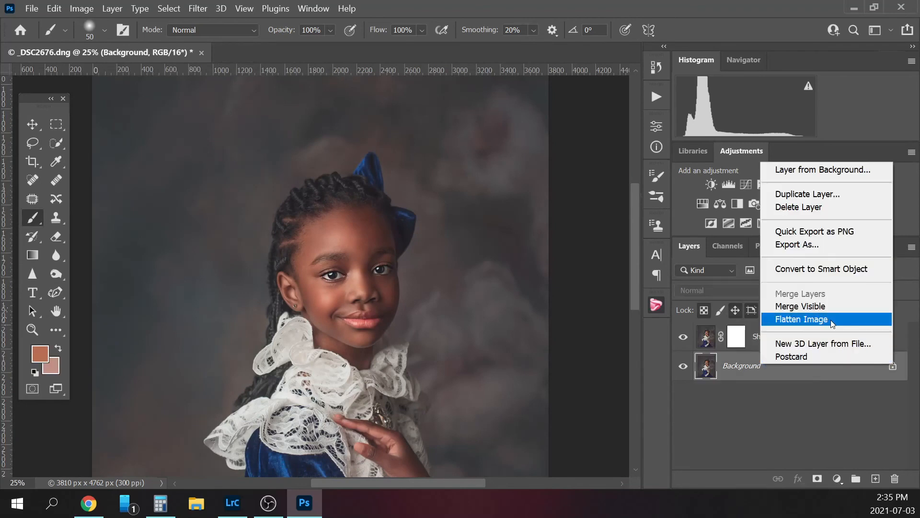
pyautogui.click(805, 318)
# Run the Add Light Noise action and lower the opacity of the LightNoise layer.
pyautogui.click(657, 98)
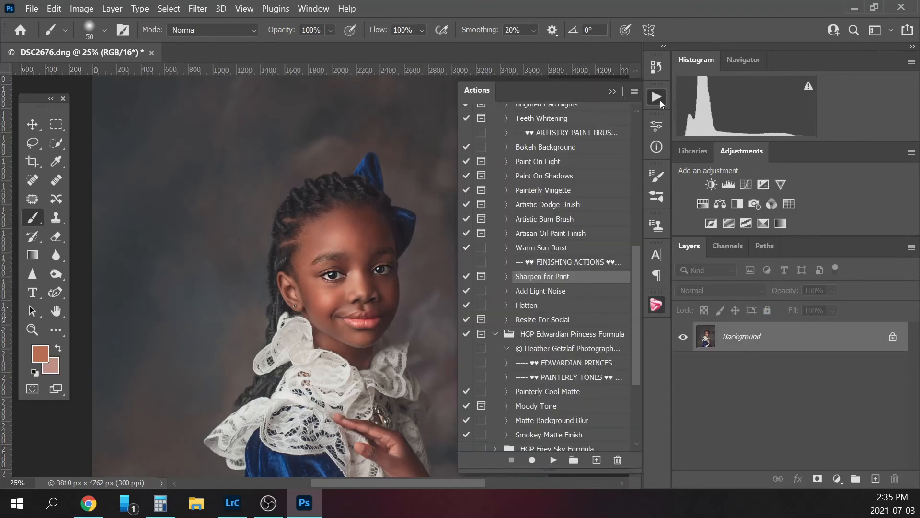
pyautogui.click(556, 291)
pyautogui.click(553, 460)
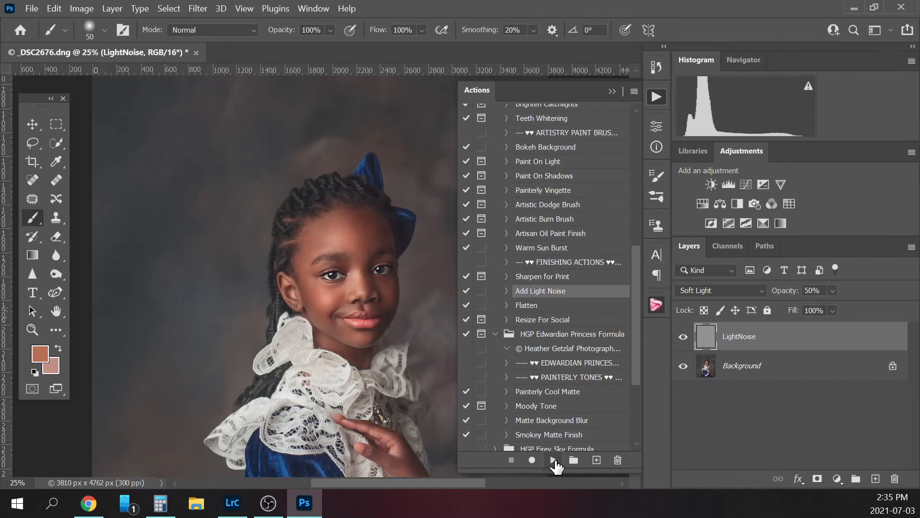
pyautogui.moveTo(822, 290); pyautogui.dragTo(788, 281)
pyautogui.write('3')
# Flatten the image so the LightNoise layer merges into the Background.
pyautogui.click(762, 367)
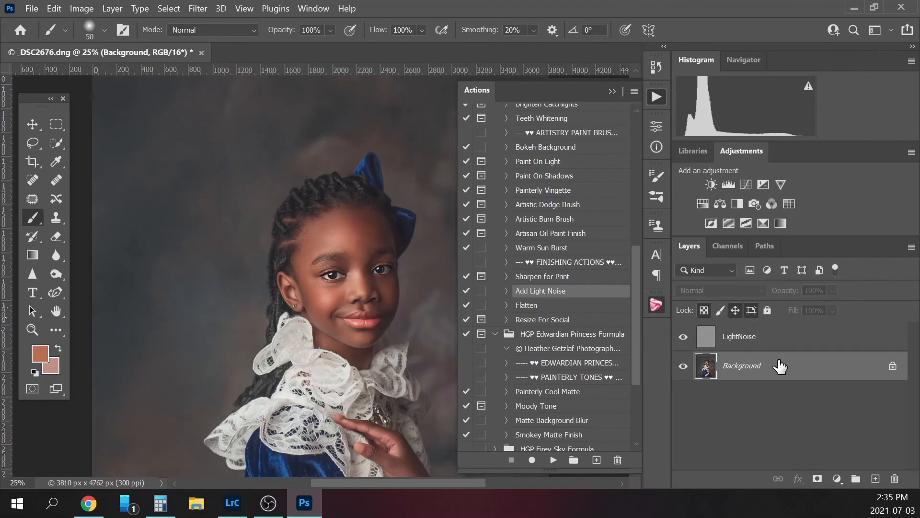
pyautogui.rightClick(776, 368)
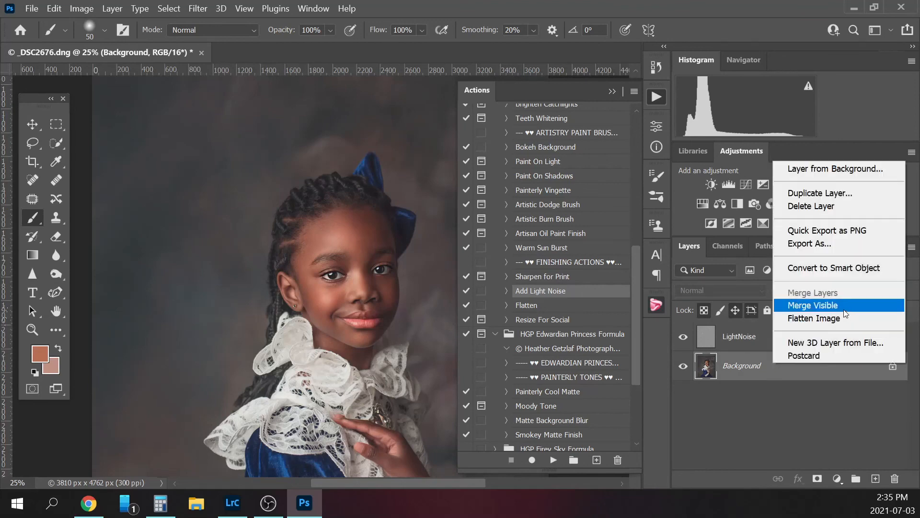
pyautogui.click(845, 318)
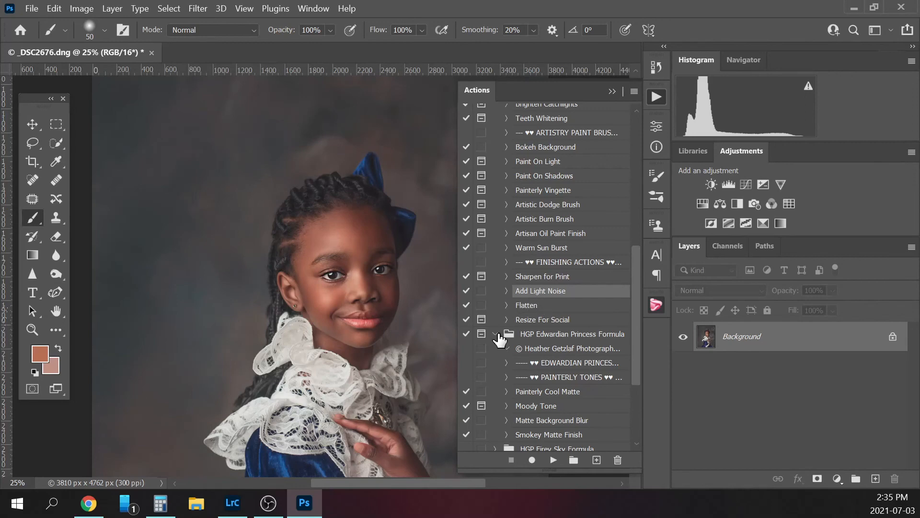
# Return the image to its original _DSC2676.dng snapshot in the history to view the unedited portrait.
pyautogui.scroll(2, 634, 302)
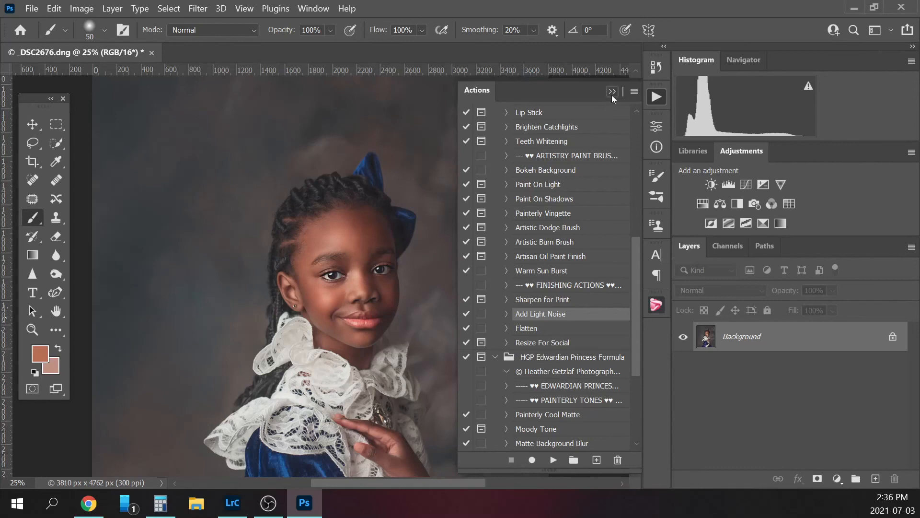
pyautogui.click(653, 71)
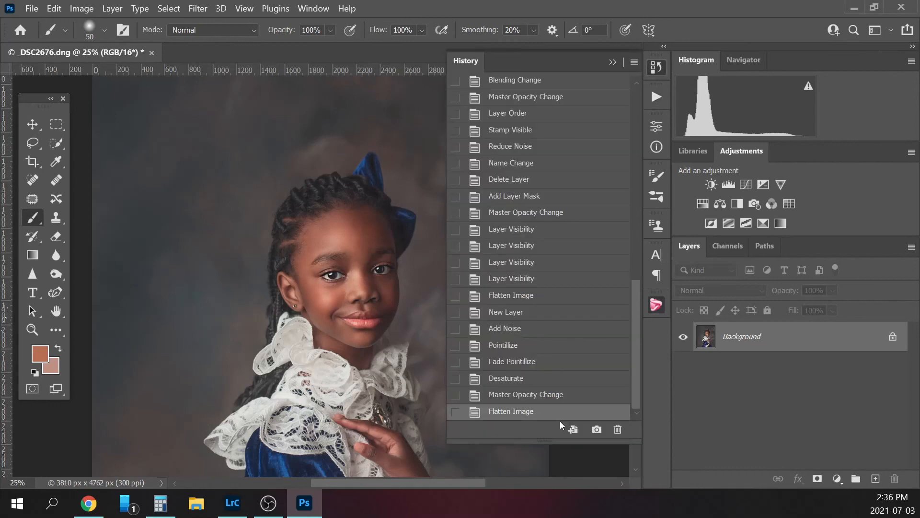
pyautogui.moveTo(634, 338); pyautogui.dragTo(634, 111)
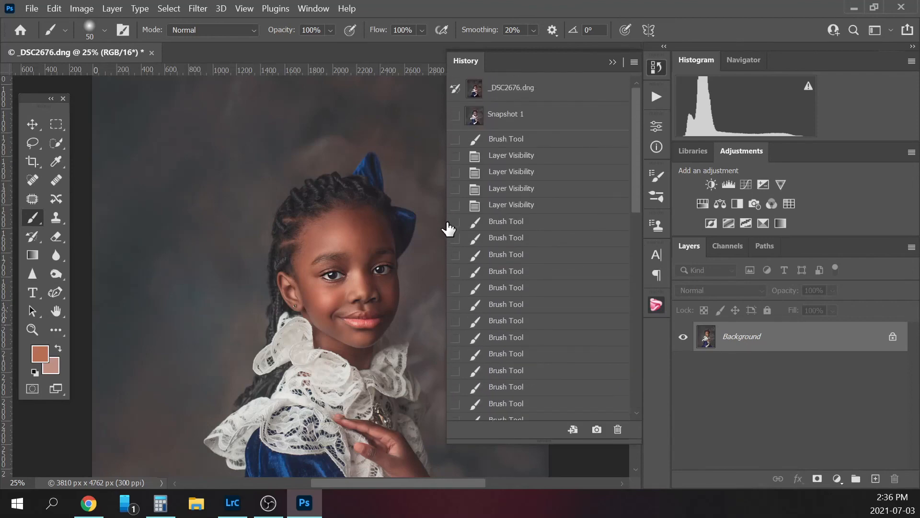
pyautogui.moveTo(444, 223); pyautogui.dragTo(473, 223)
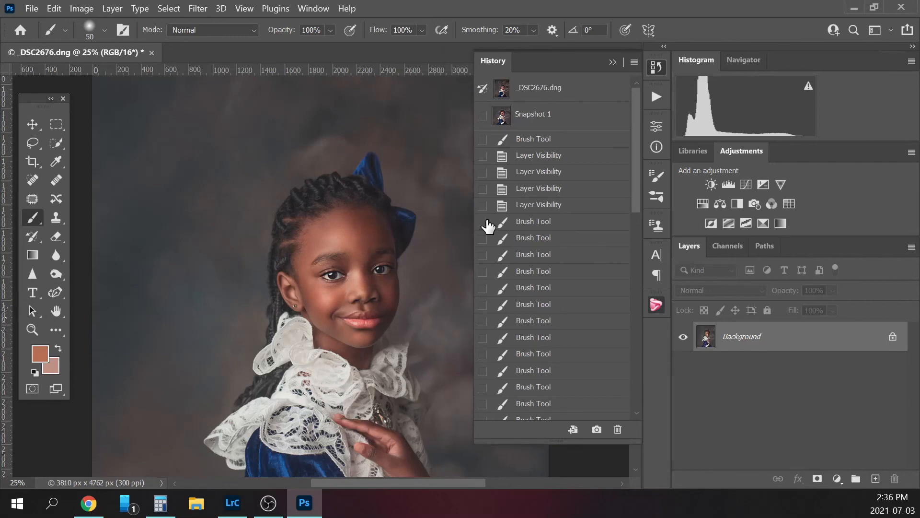
pyautogui.click(550, 90)
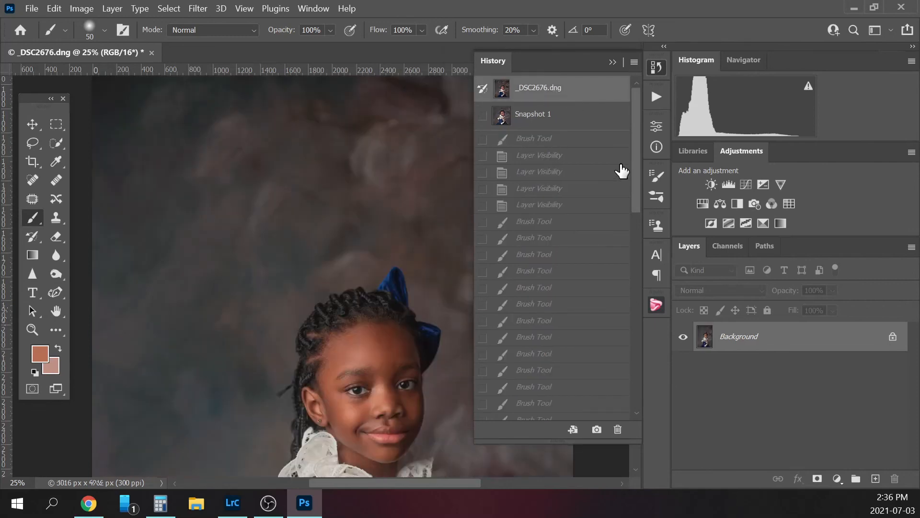
# Compare the original portrait with Snapshot 1 from the history at 16.67% zoom, with the girl's figure in view.
pyautogui.moveTo(638, 179); pyautogui.dragTo(632, 160)
pyautogui.click(613, 63)
pyautogui.hotkey('ctrl', '-')
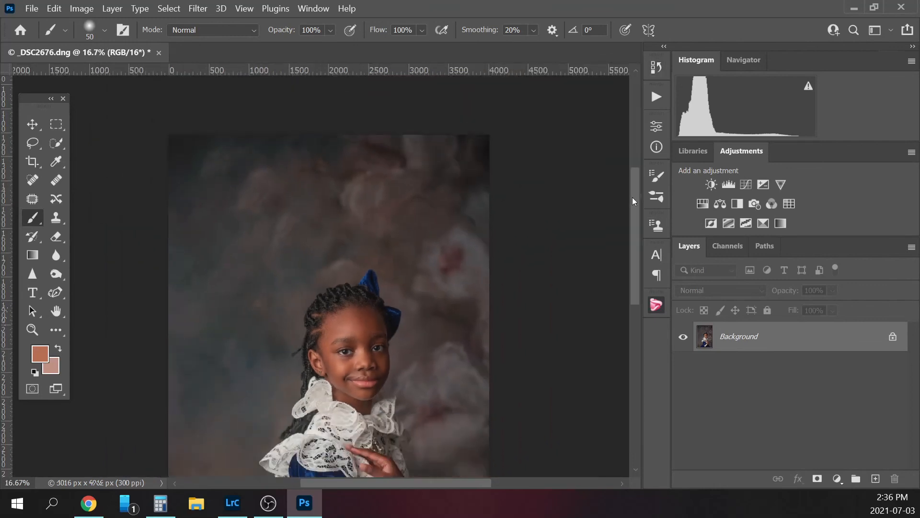
pyautogui.moveTo(635, 209); pyautogui.dragTo(634, 246)
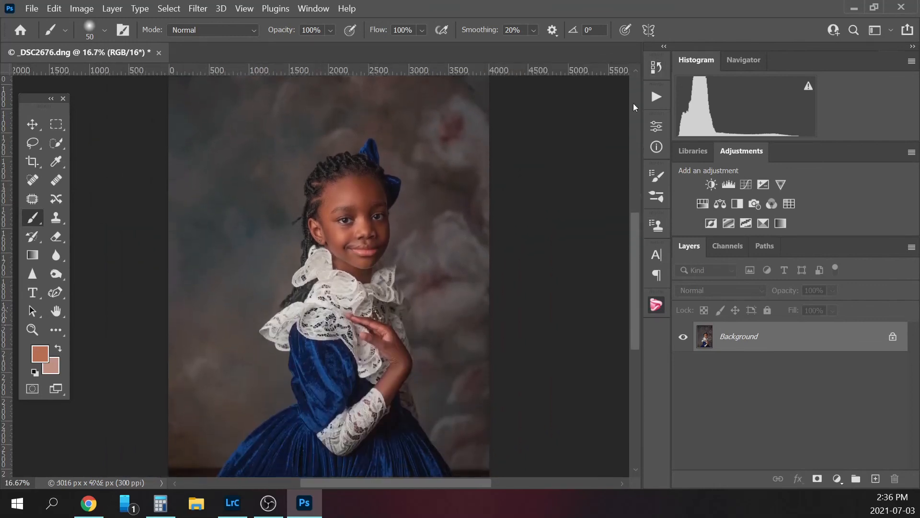
pyautogui.click(661, 73)
pyautogui.click(587, 124)
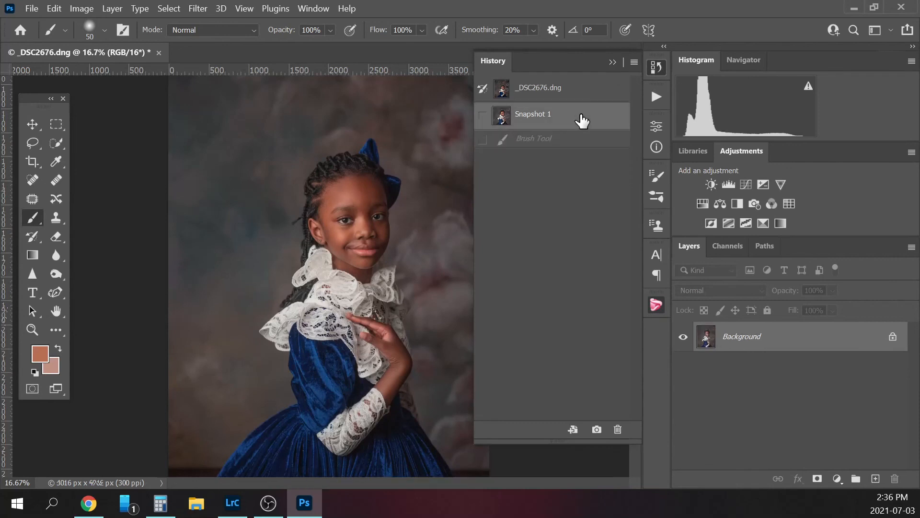